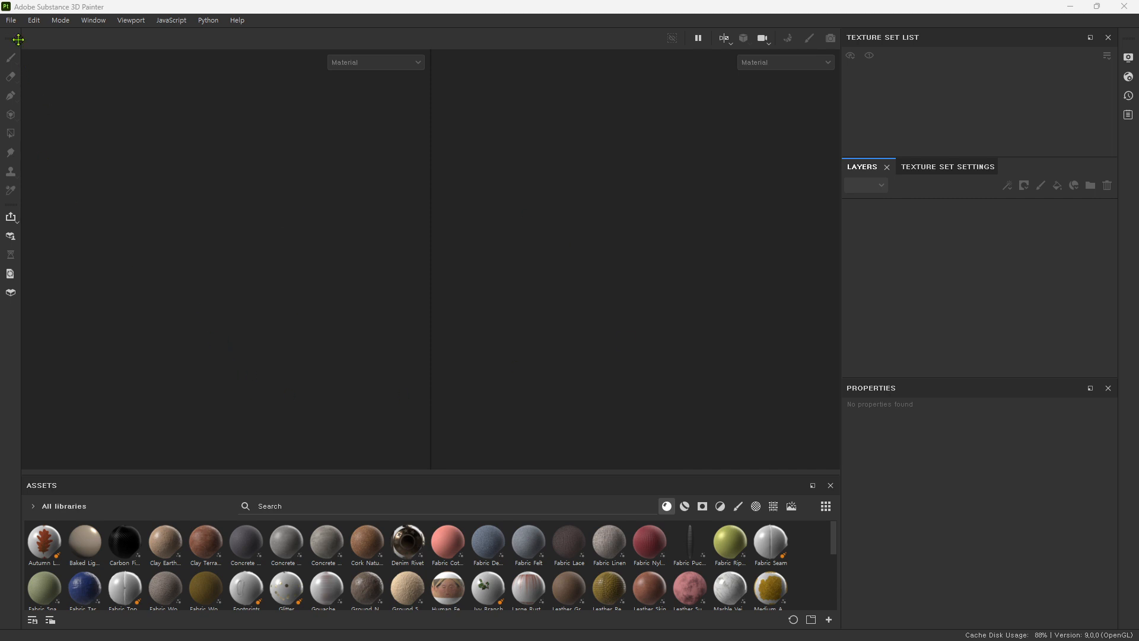
# Step: Start a new project with the ASM - PBR Metallic Roughness template and choose ax_low.fbx as its mesh file
pyautogui.click(12, 21)
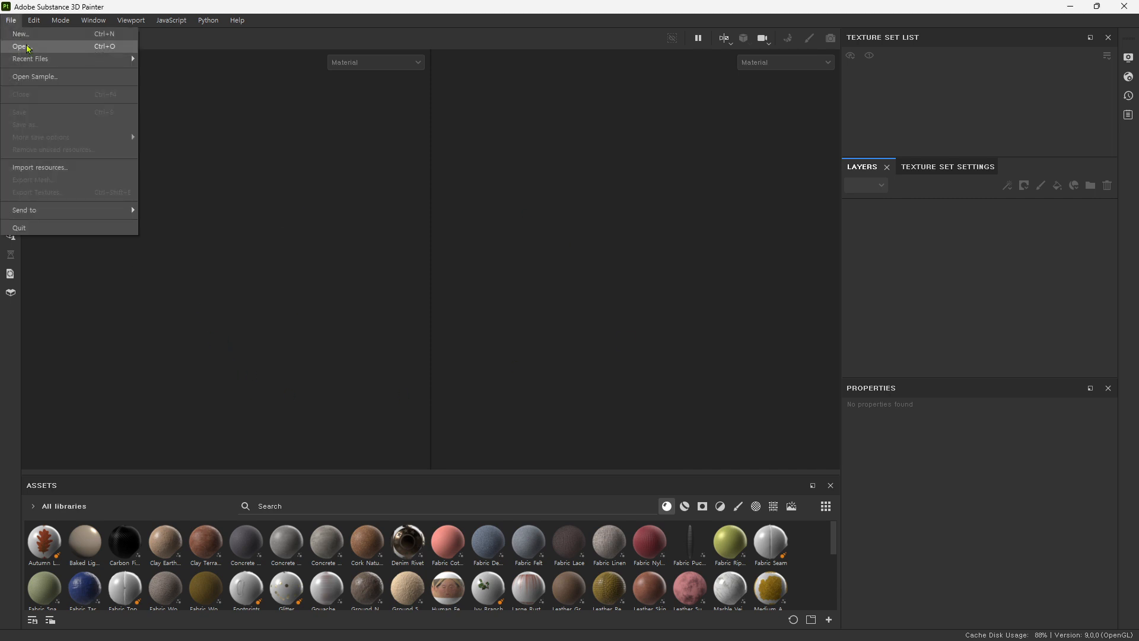
pyautogui.moveTo(43, 64)
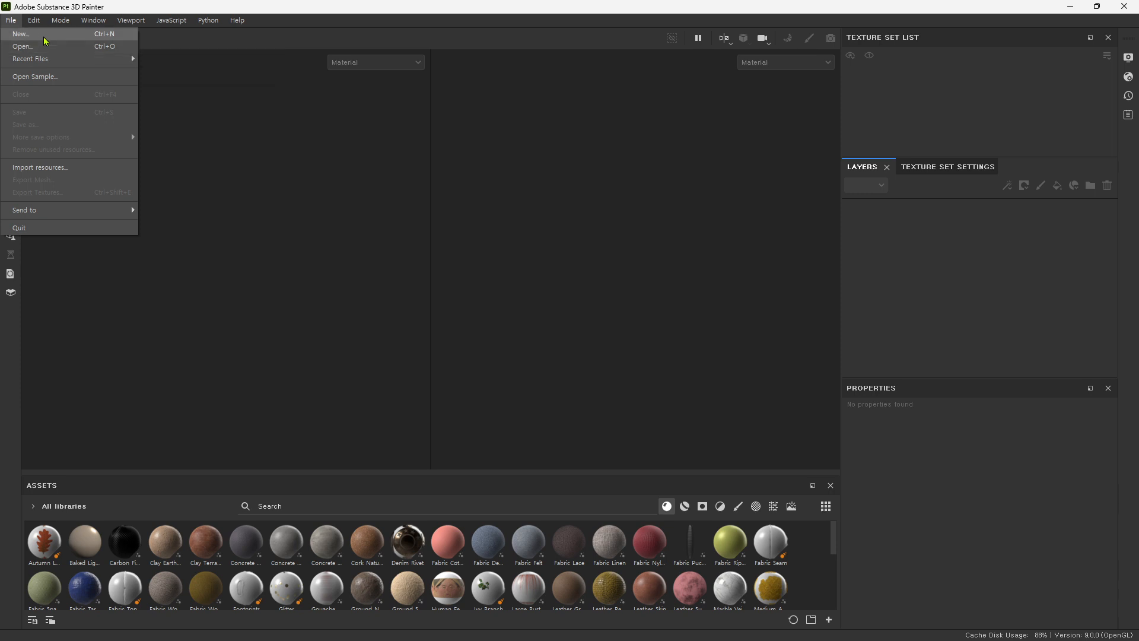
pyautogui.click(22, 34)
pyautogui.moveTo(515, 146); pyautogui.dragTo(485, 139)
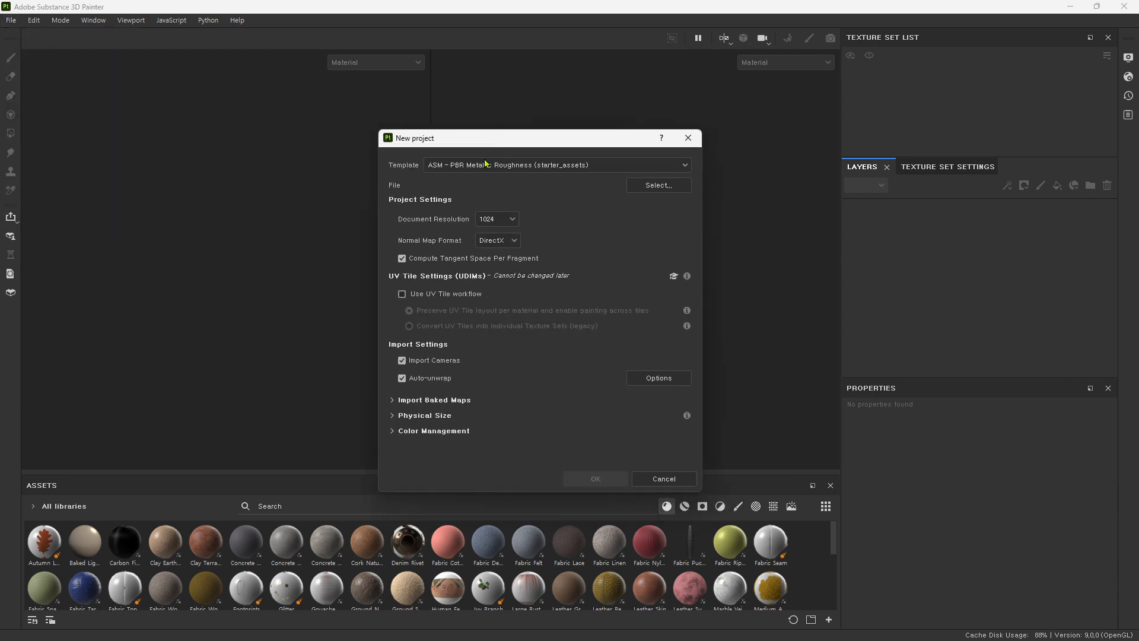
pyautogui.click(484, 164)
pyautogui.click(508, 193)
pyautogui.click(655, 189)
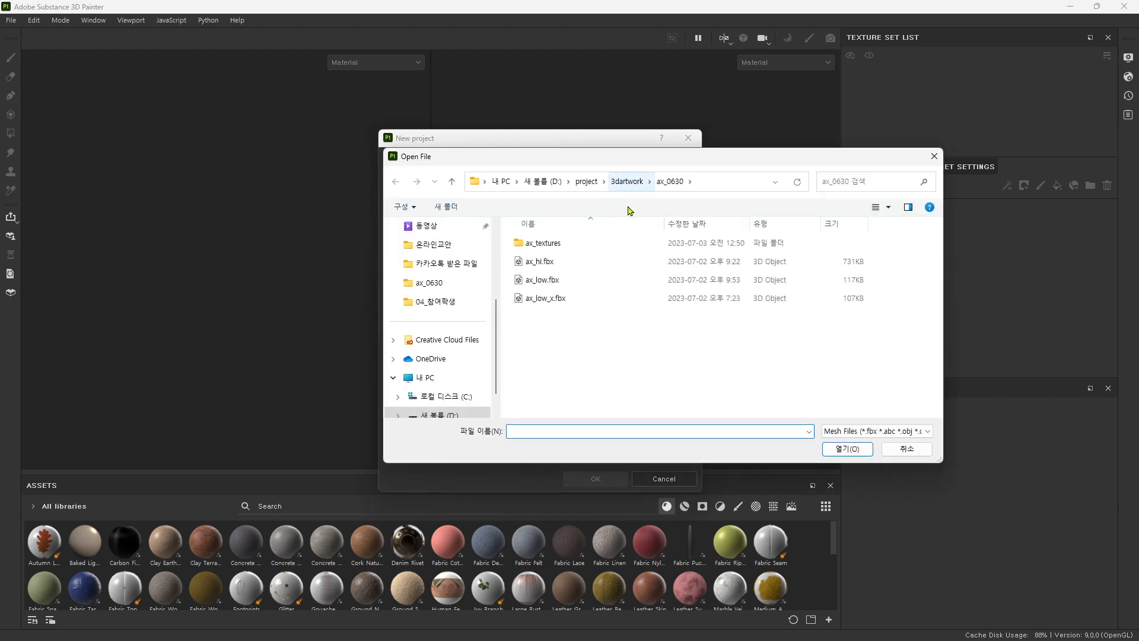
pyautogui.click(551, 281)
pyautogui.click(859, 449)
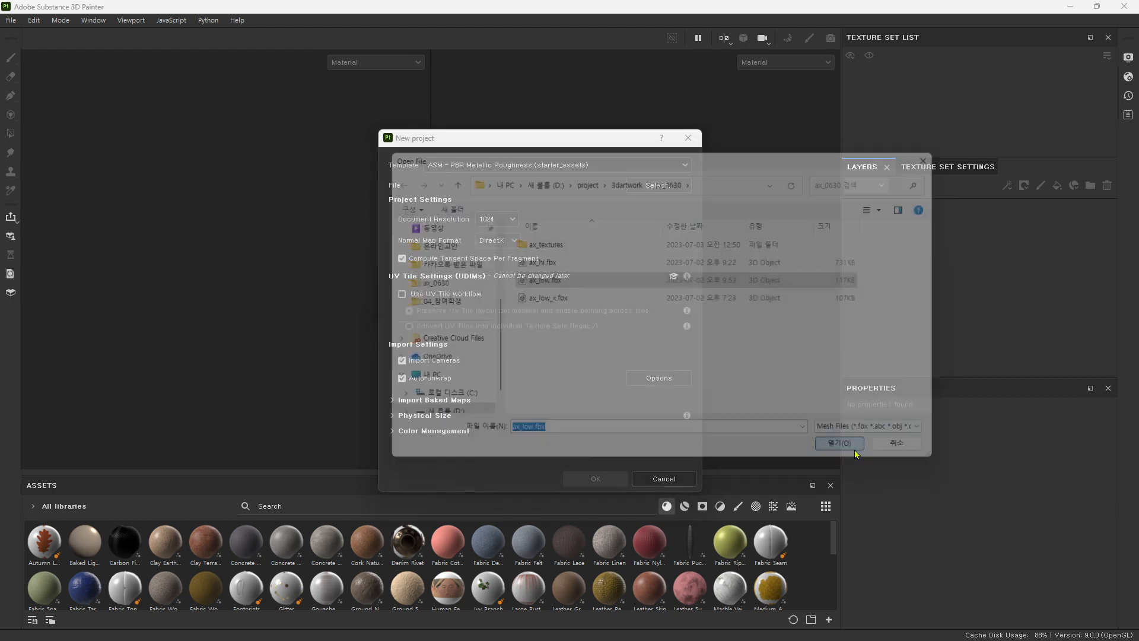
# Step: Set the document resolution to 2048 and create the project
pyautogui.click(512, 221)
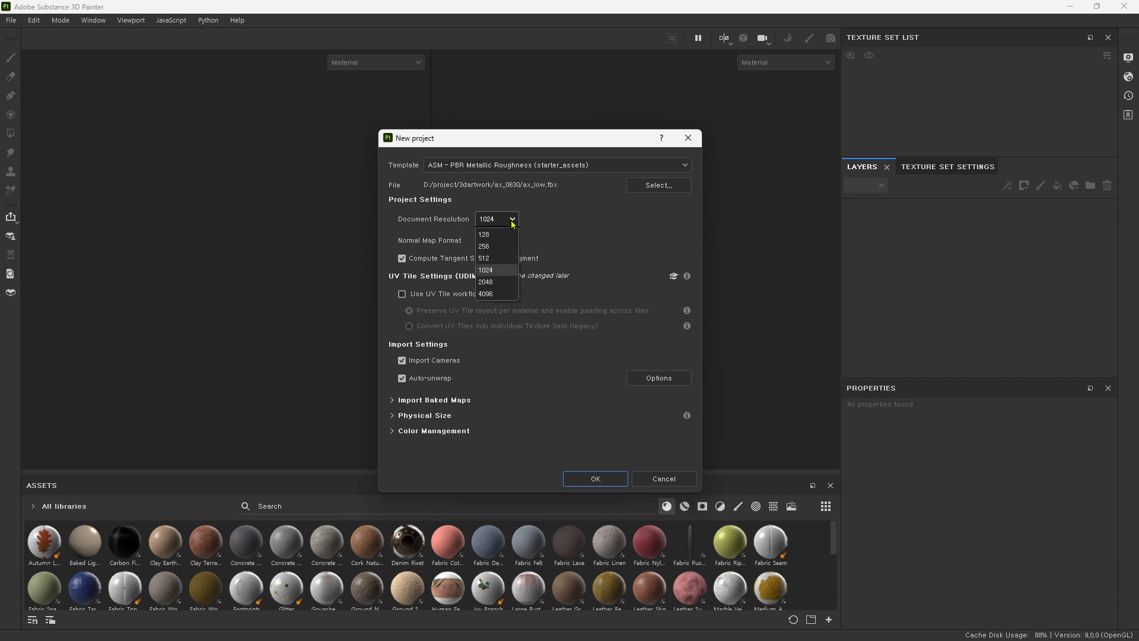
pyautogui.click(484, 282)
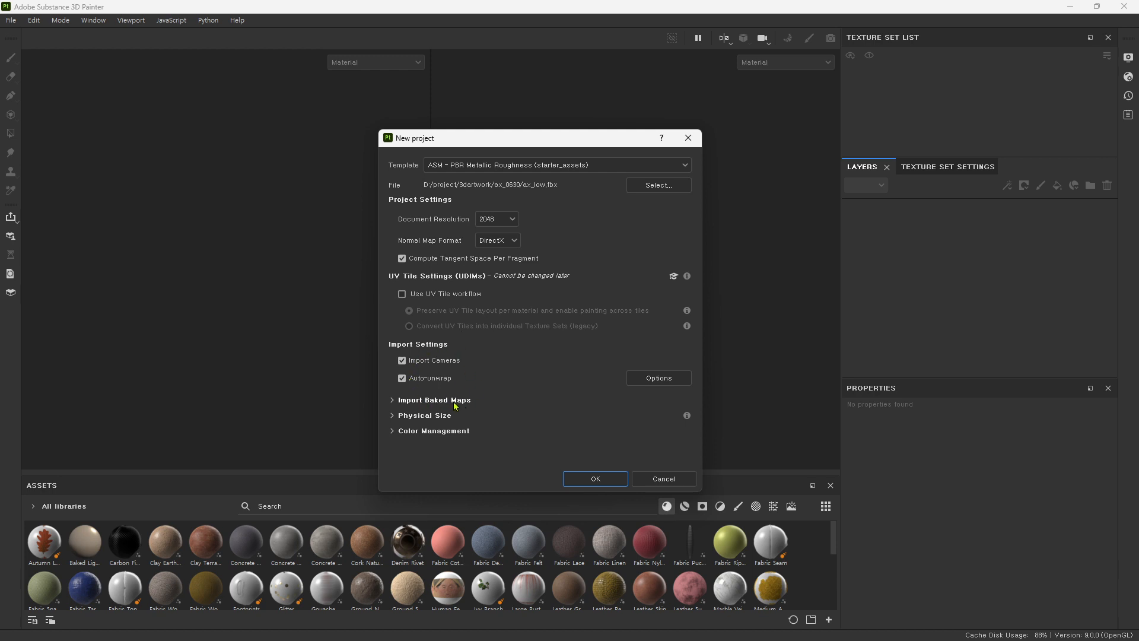
pyautogui.click(586, 480)
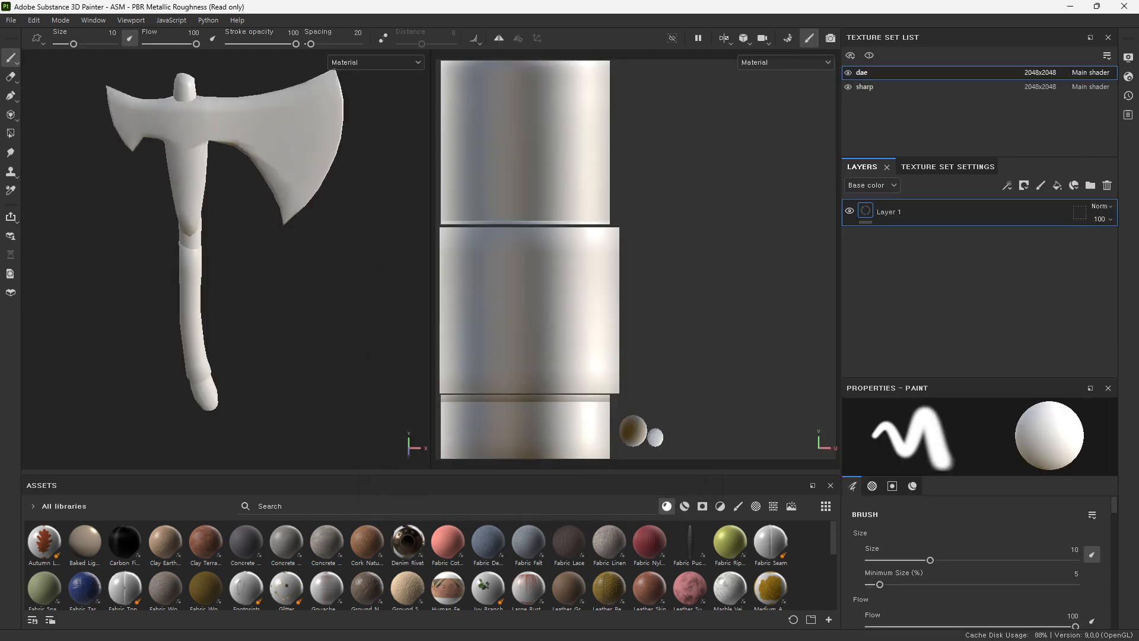
# Step: Examine the axe model and compare the UV layouts of the dae and sharp texture sets, finishing on dae
pyautogui.keyDown('alt'); pyautogui.moveTo(304, 354); pyautogui.dragTo(223, 321); pyautogui.keyUp('alt')
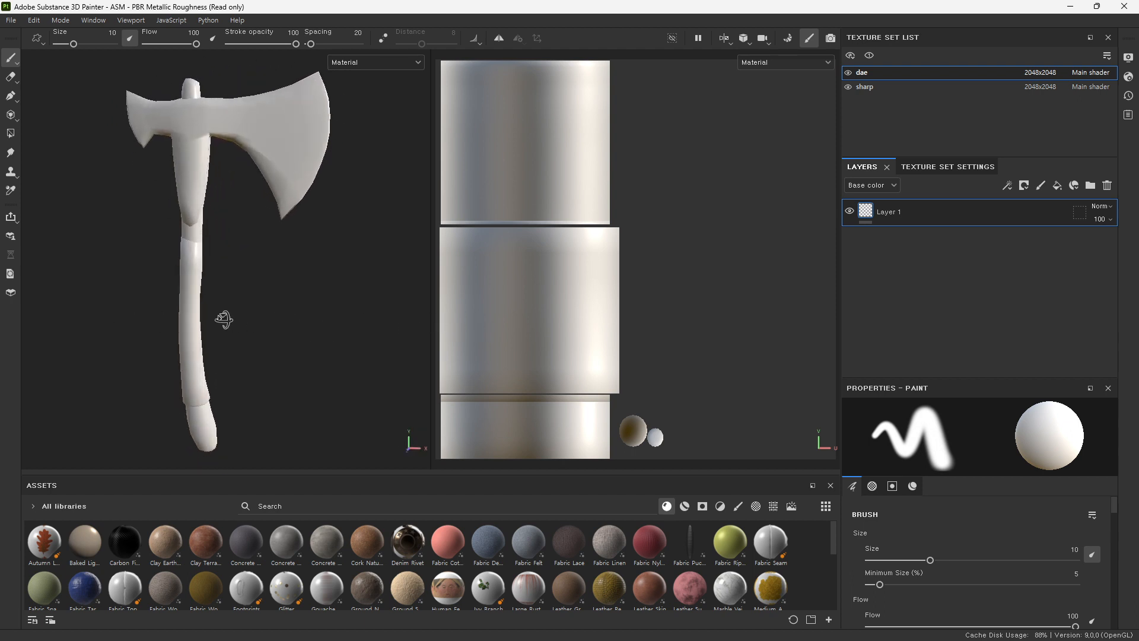
pyautogui.click(859, 90)
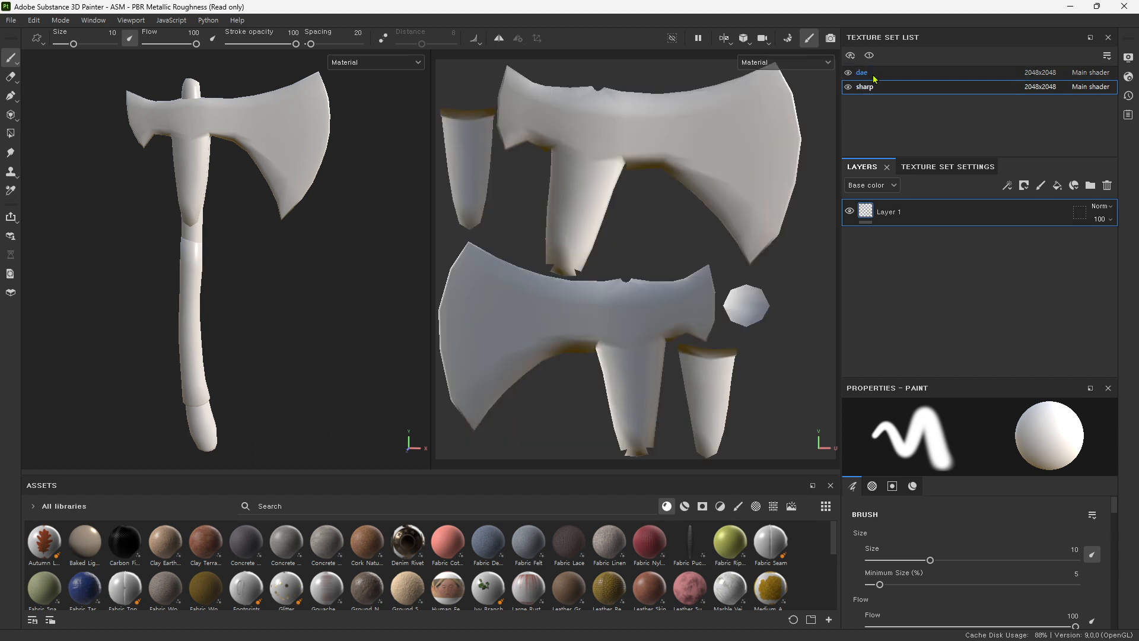
pyautogui.click(882, 74)
pyautogui.click(865, 87)
pyautogui.click(882, 73)
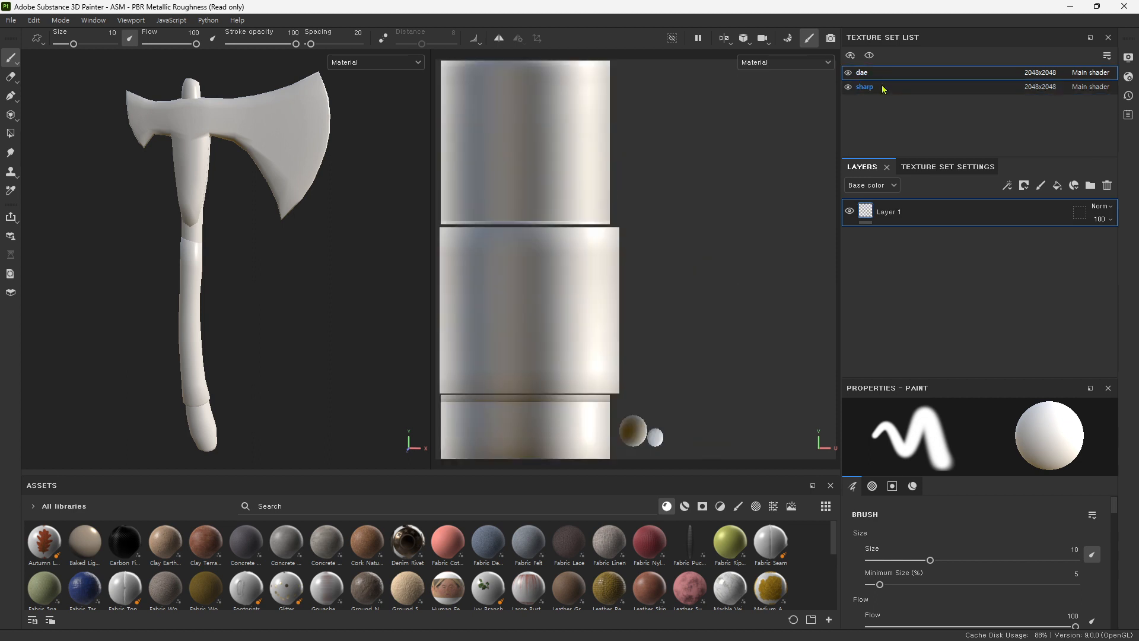
pyautogui.click(881, 87)
pyautogui.scroll(-4, 706, 221)
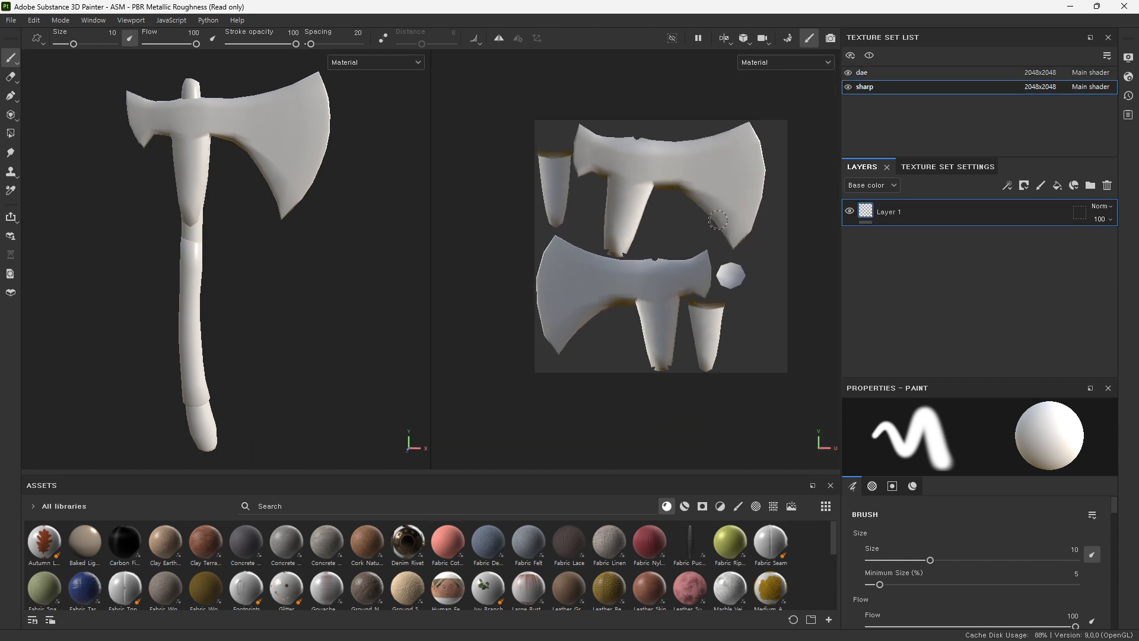
pyautogui.click(875, 72)
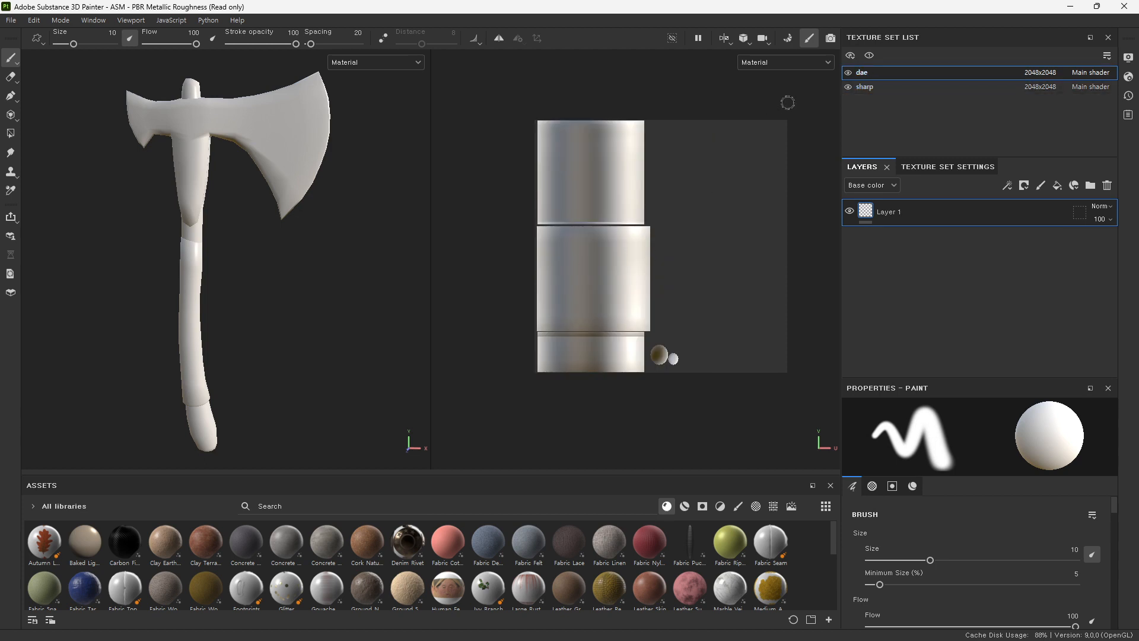
pyautogui.click(865, 87)
pyautogui.click(875, 74)
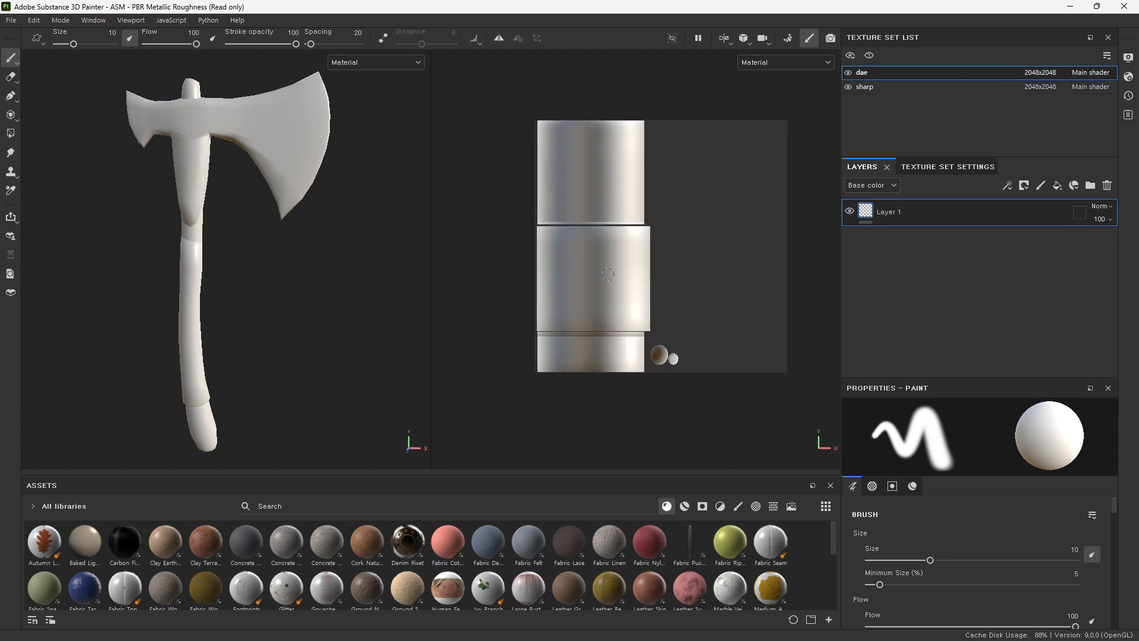
pyautogui.scroll(4, 596, 272)
pyautogui.scroll(1, 196, 313)
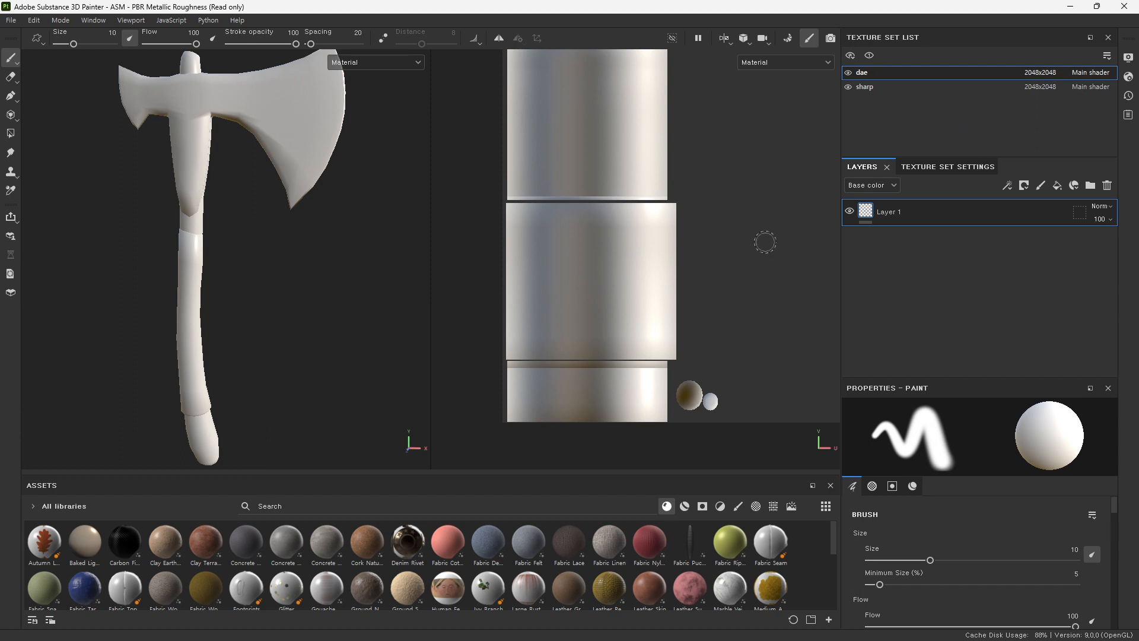
pyautogui.click(866, 88)
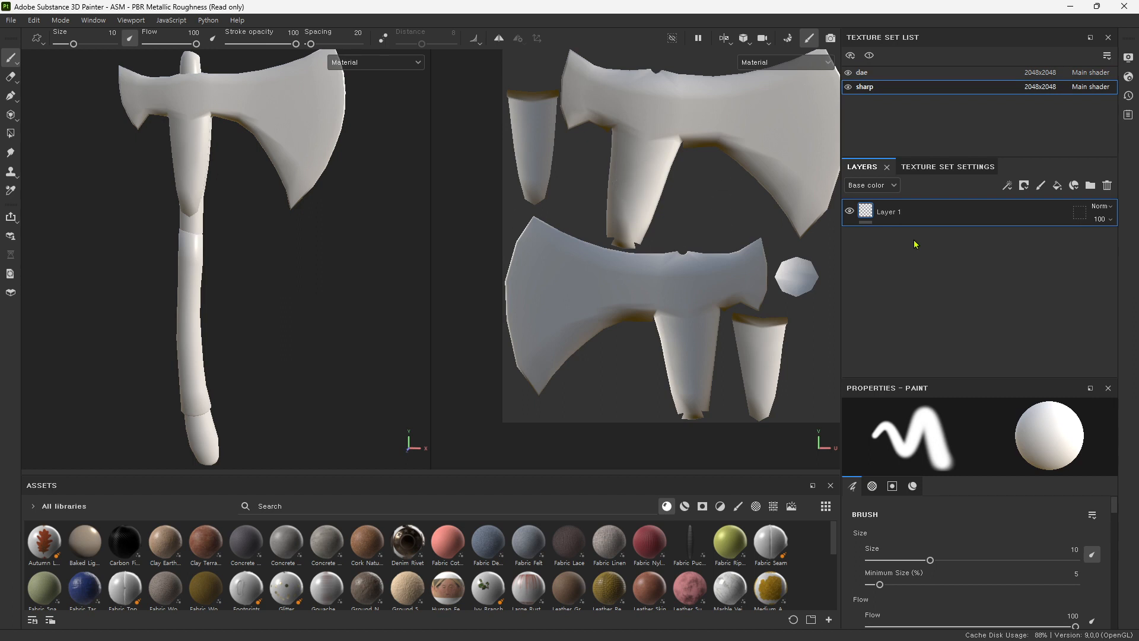
pyautogui.click(863, 73)
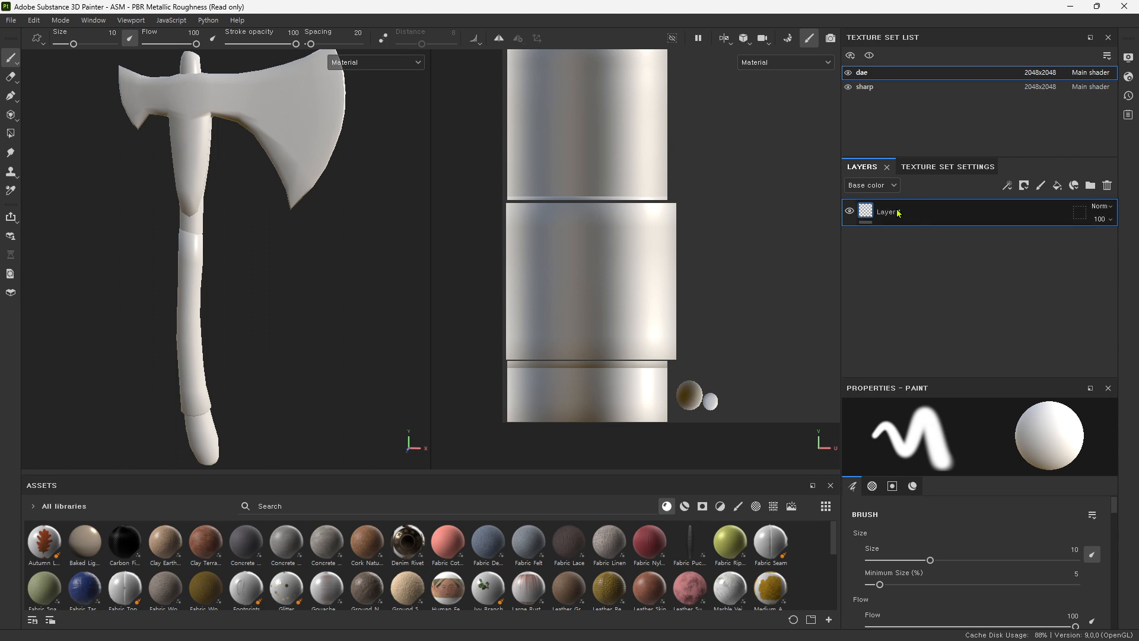
pyautogui.keyDown('alt'); pyautogui.moveTo(289, 271); pyautogui.dragTo(275, 273); pyautogui.keyUp('alt')
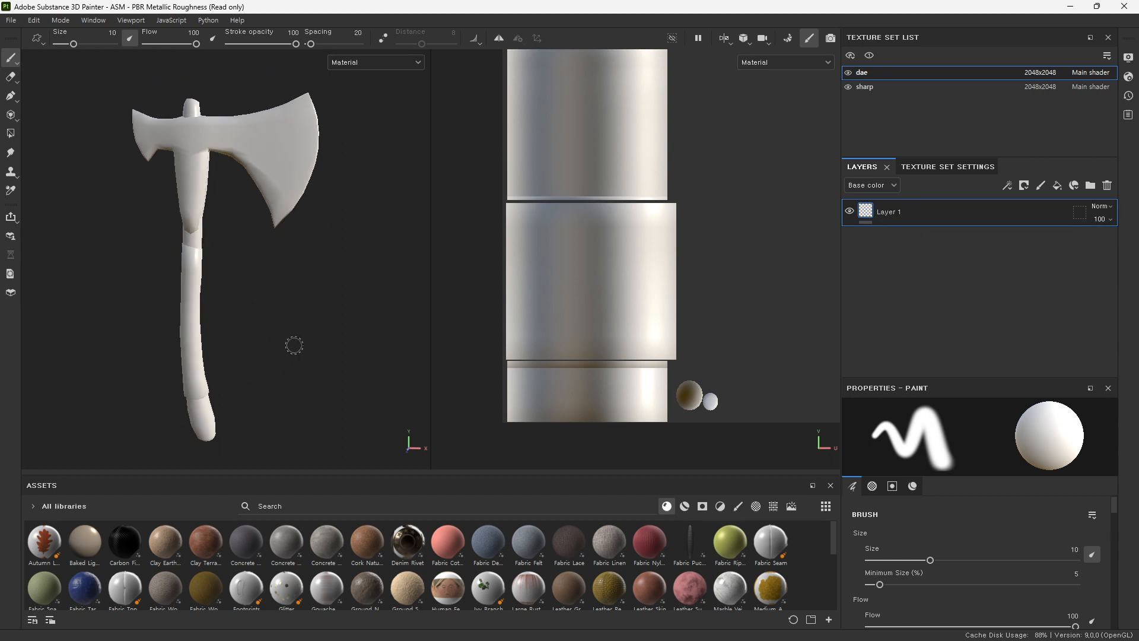
pyautogui.moveTo(298, 350)
pyautogui.keyDown('alt'); pyautogui.mouseDown()
pyautogui.moveTo(292, 331)
pyautogui.moveTo(297, 356)
pyautogui.mouseUp(); pyautogui.keyUp('alt')
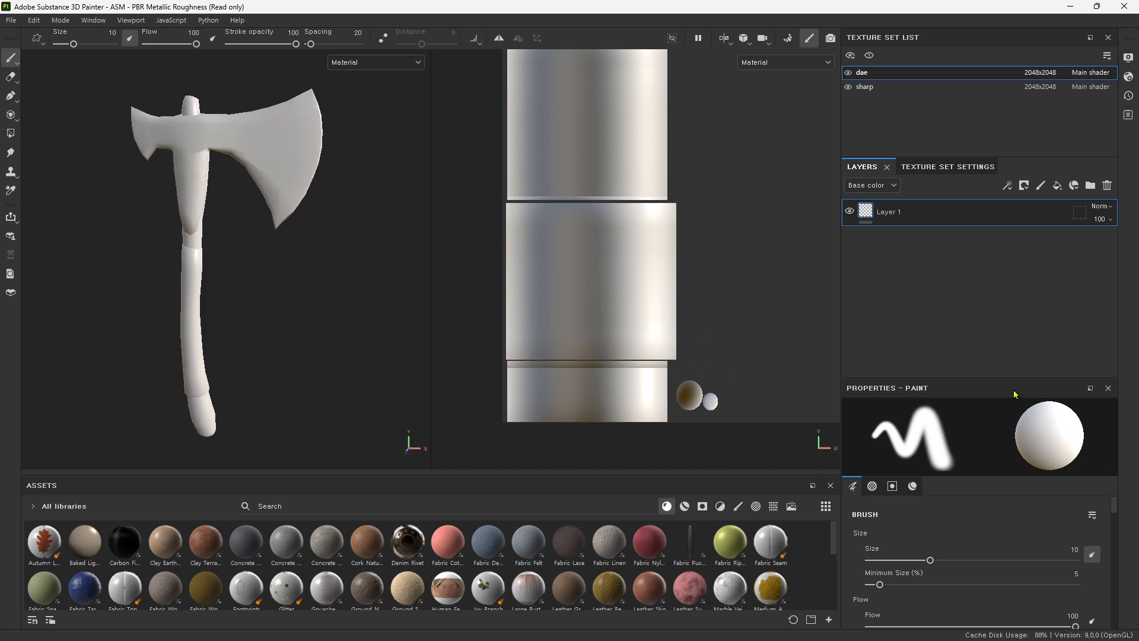
pyautogui.moveTo(1014, 380); pyautogui.dragTo(1031, 301)
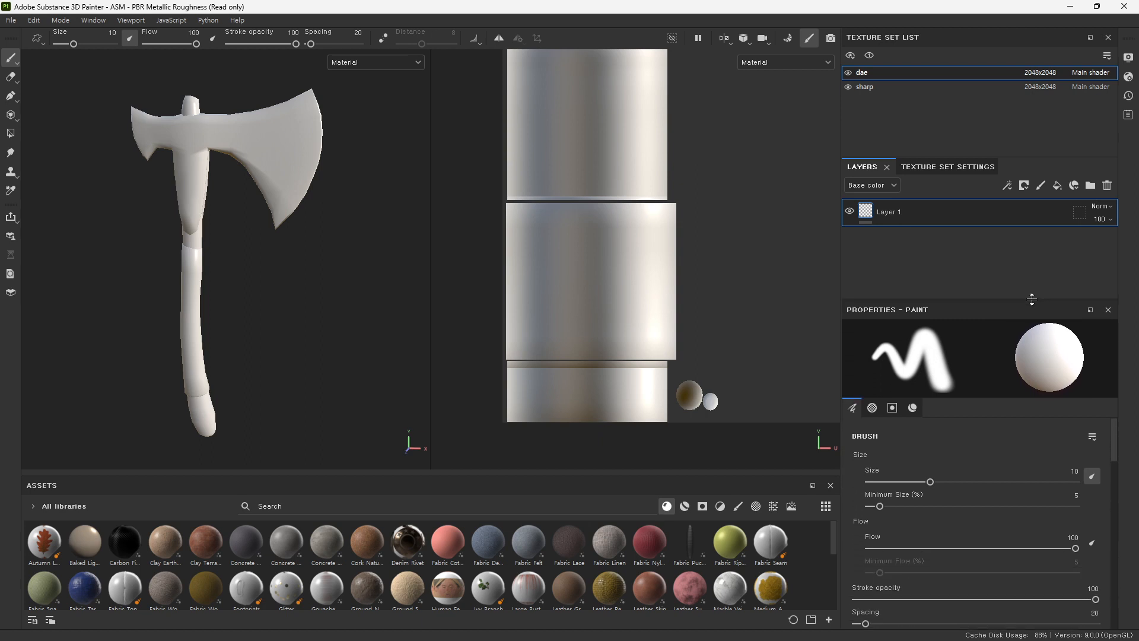
pyautogui.scroll(-6, 985, 454)
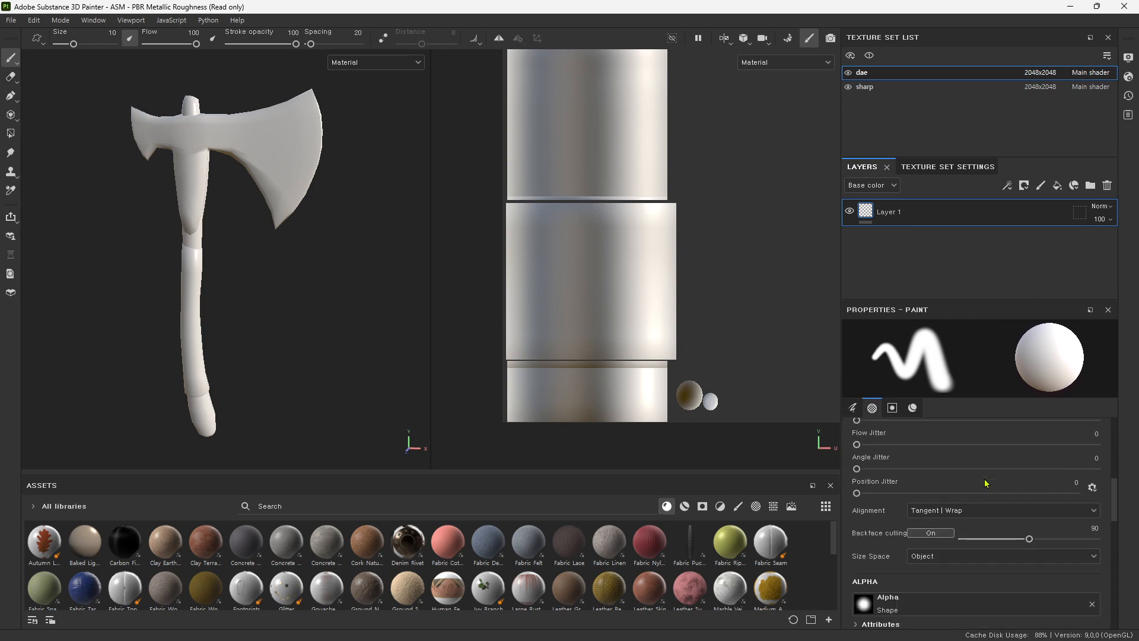
pyautogui.scroll(5, 986, 484)
pyautogui.scroll(2, 986, 483)
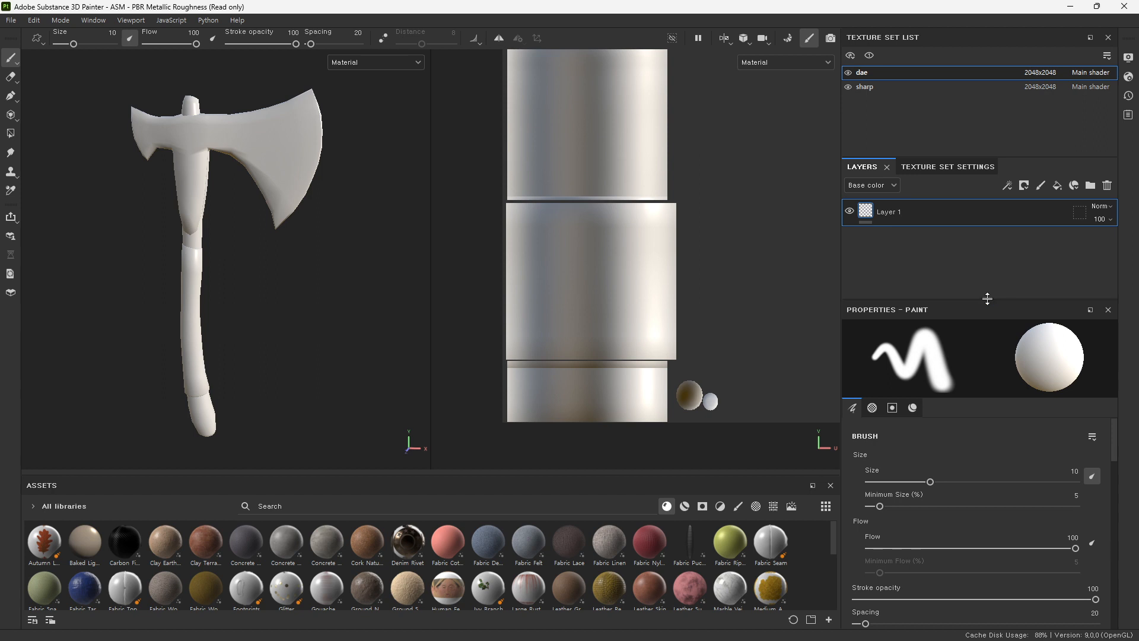
pyautogui.moveTo(987, 301); pyautogui.dragTo(996, 322)
# Step: Show the dae texture set's settings, enlarge their area and review the channels and normal mixing options
pyautogui.click(955, 166)
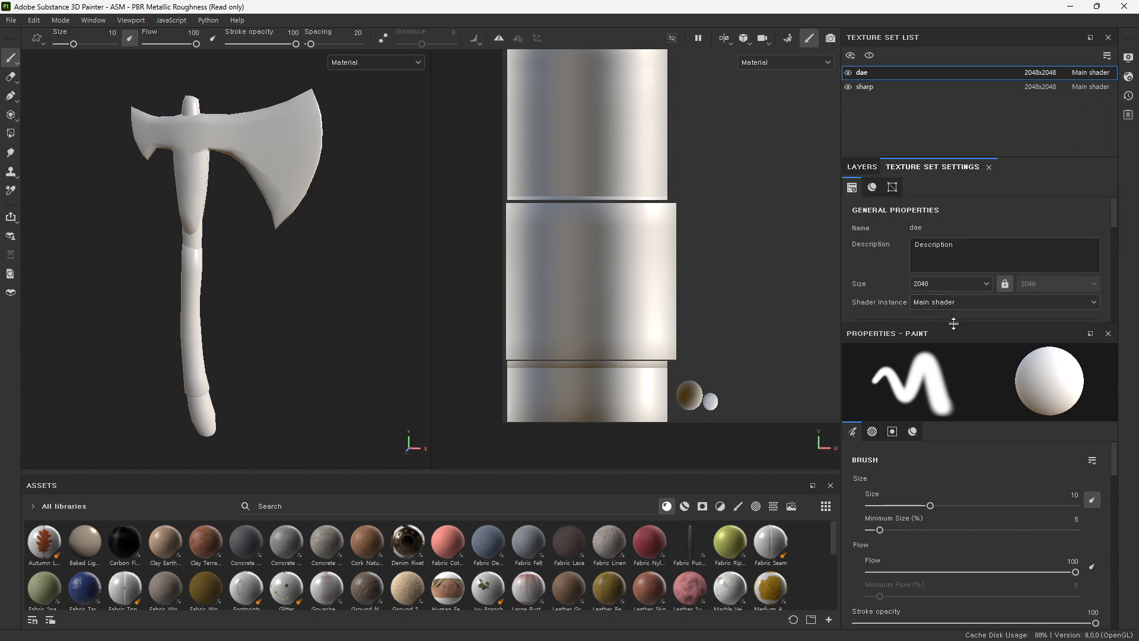
pyautogui.moveTo(951, 324); pyautogui.dragTo(951, 425)
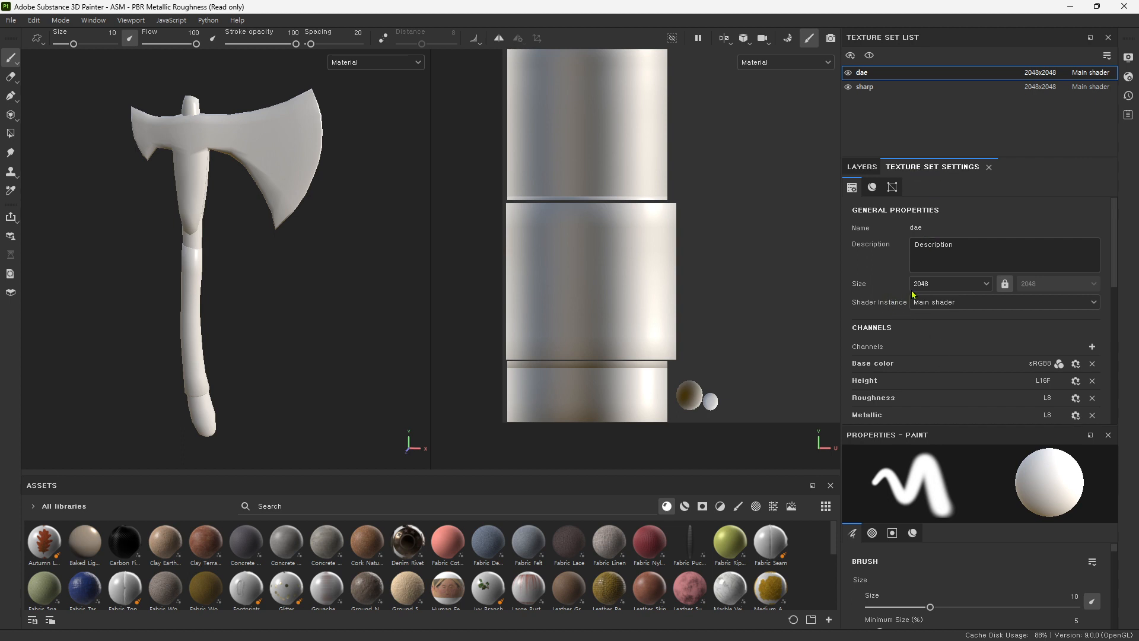
pyautogui.scroll(-2, 931, 333)
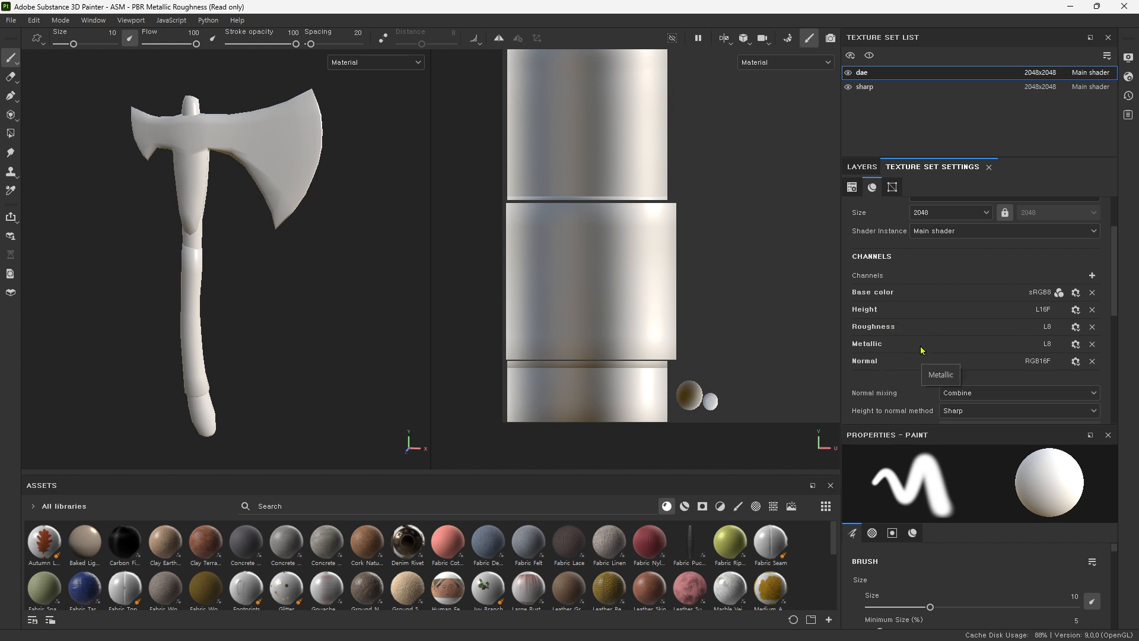
pyautogui.scroll(-2, 923, 349)
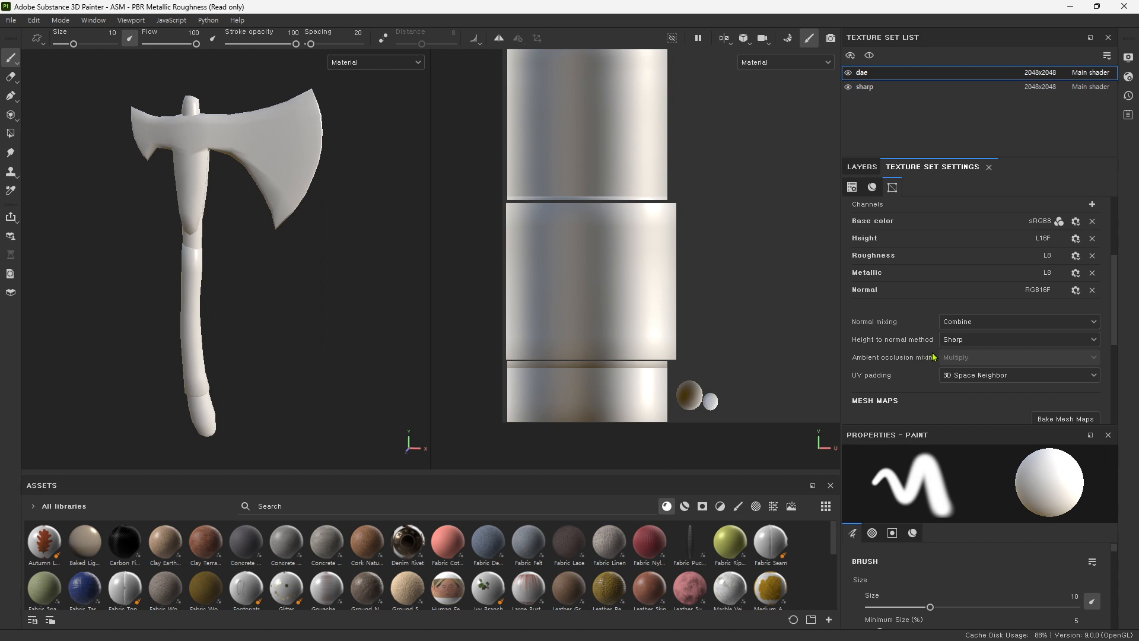
pyautogui.click(11, 20)
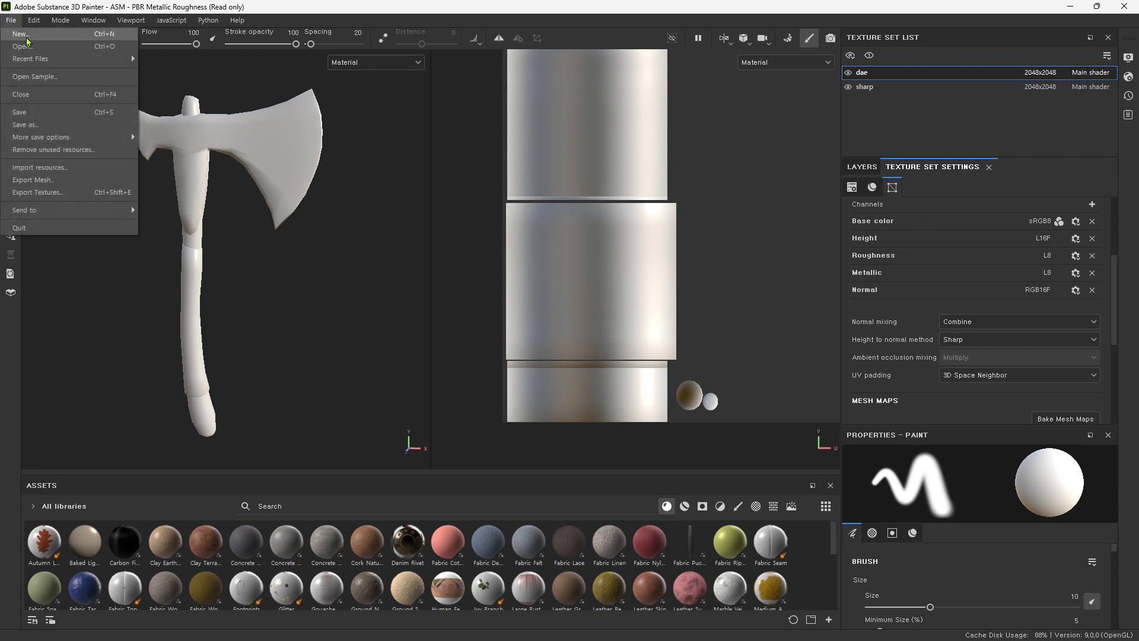
pyautogui.click(24, 34)
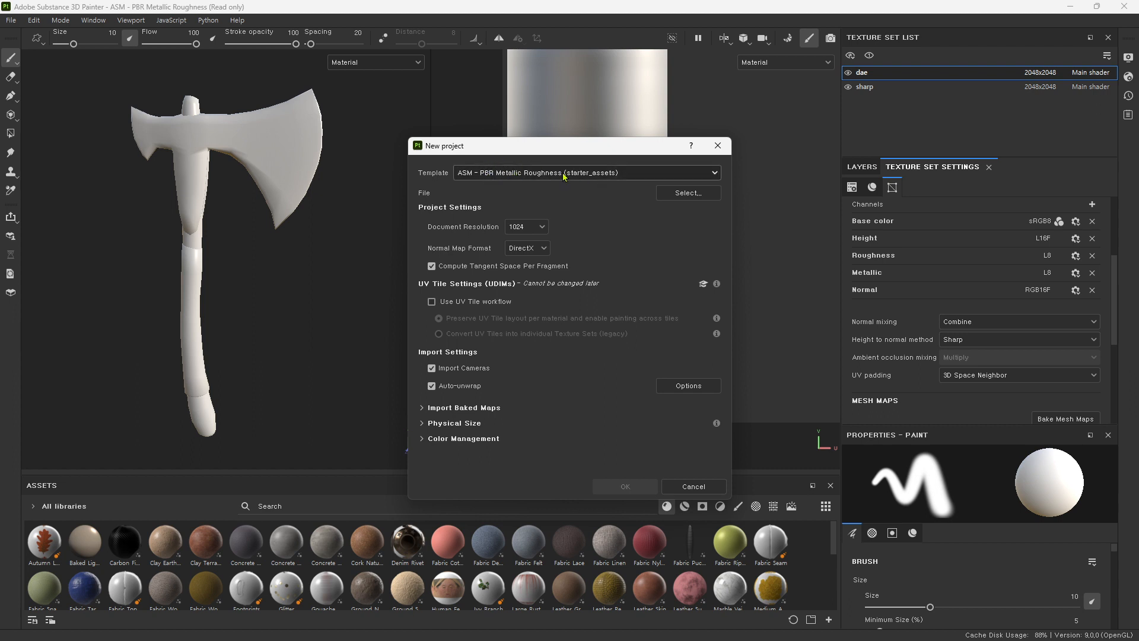
pyautogui.click(718, 145)
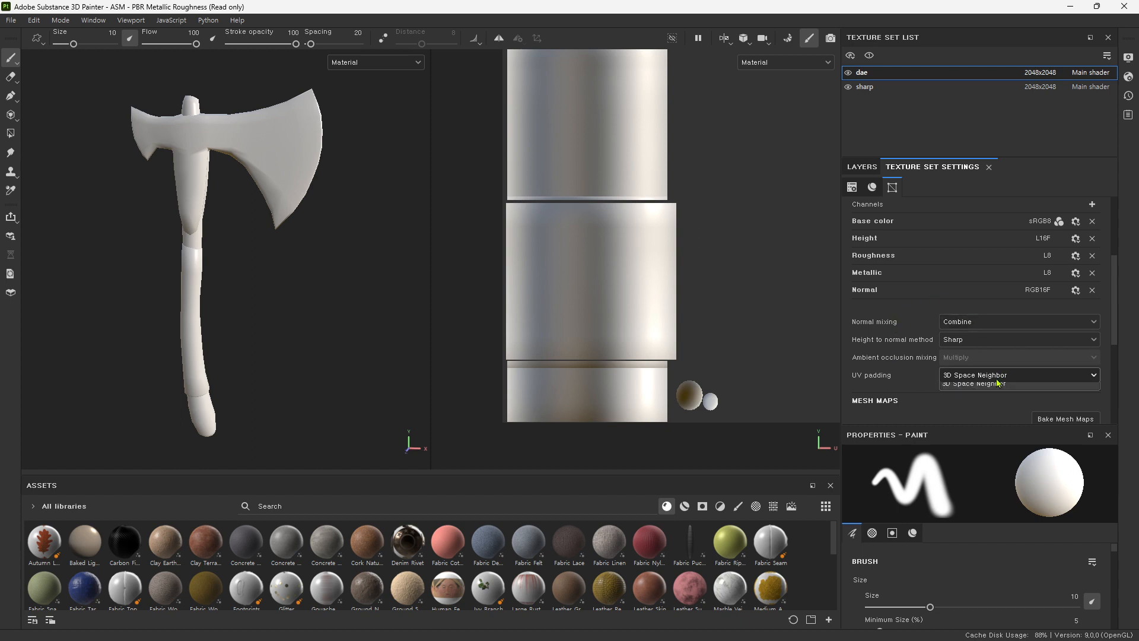
# Step: Check the UV padding options and enter mesh map baking from the dae texture set's mesh maps
pyautogui.click(997, 377)
pyautogui.click(903, 356)
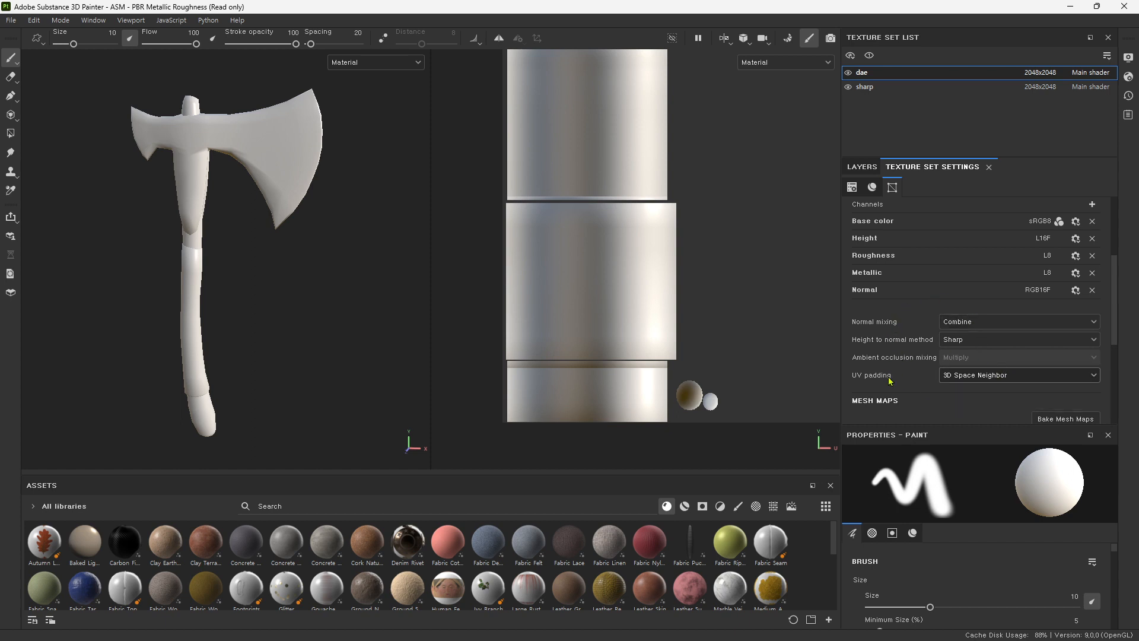
pyautogui.scroll(-3, 891, 376)
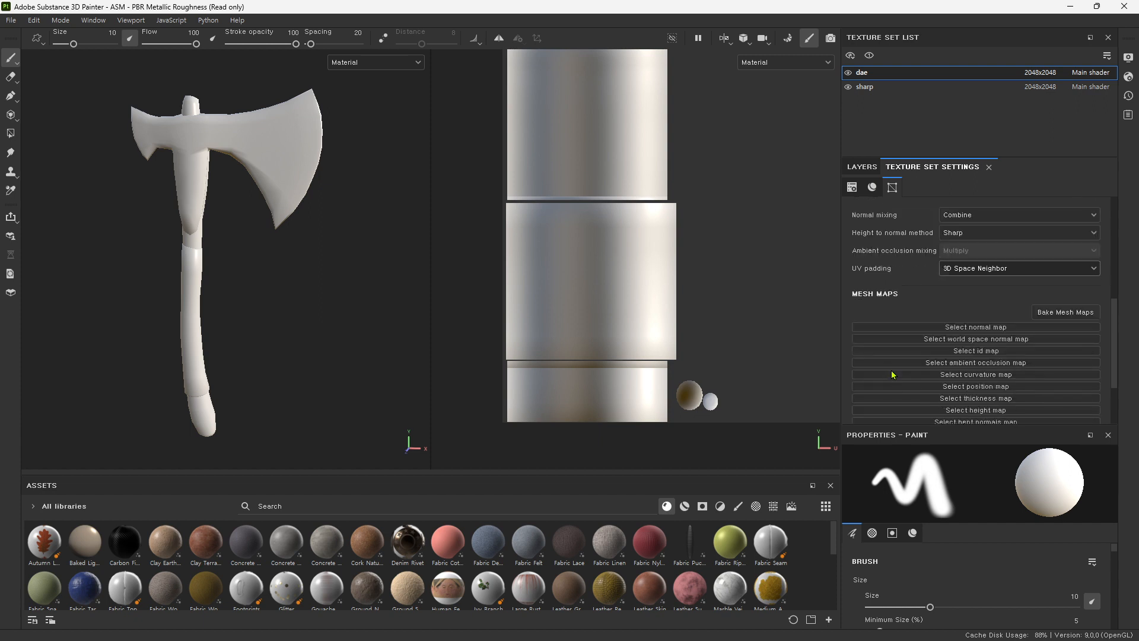
pyautogui.scroll(-1, 892, 366)
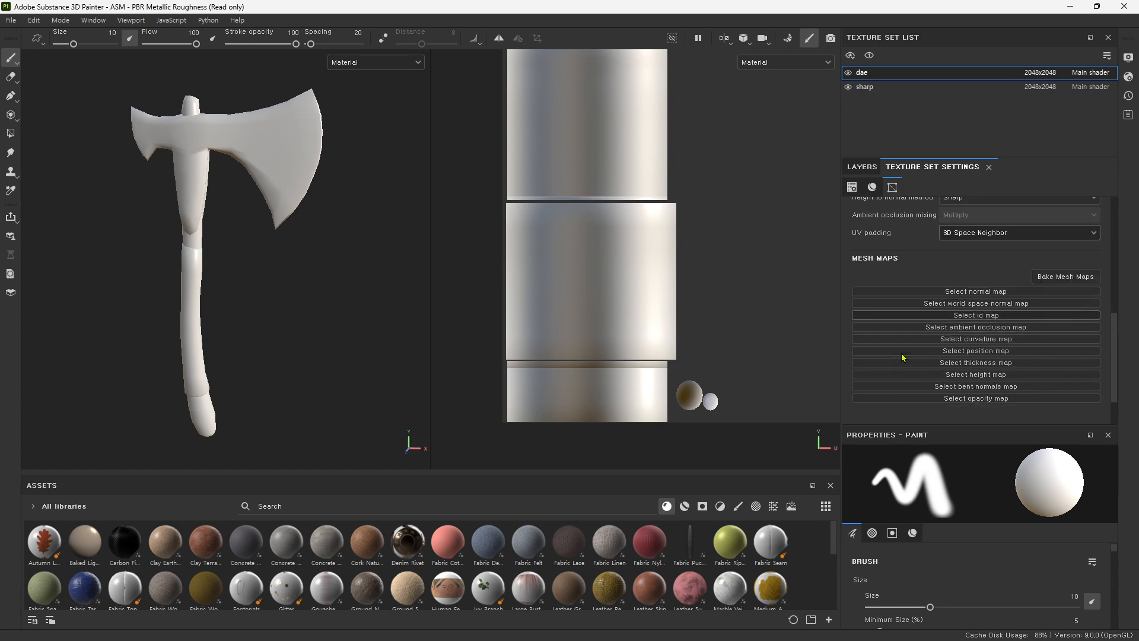
pyautogui.click(1045, 277)
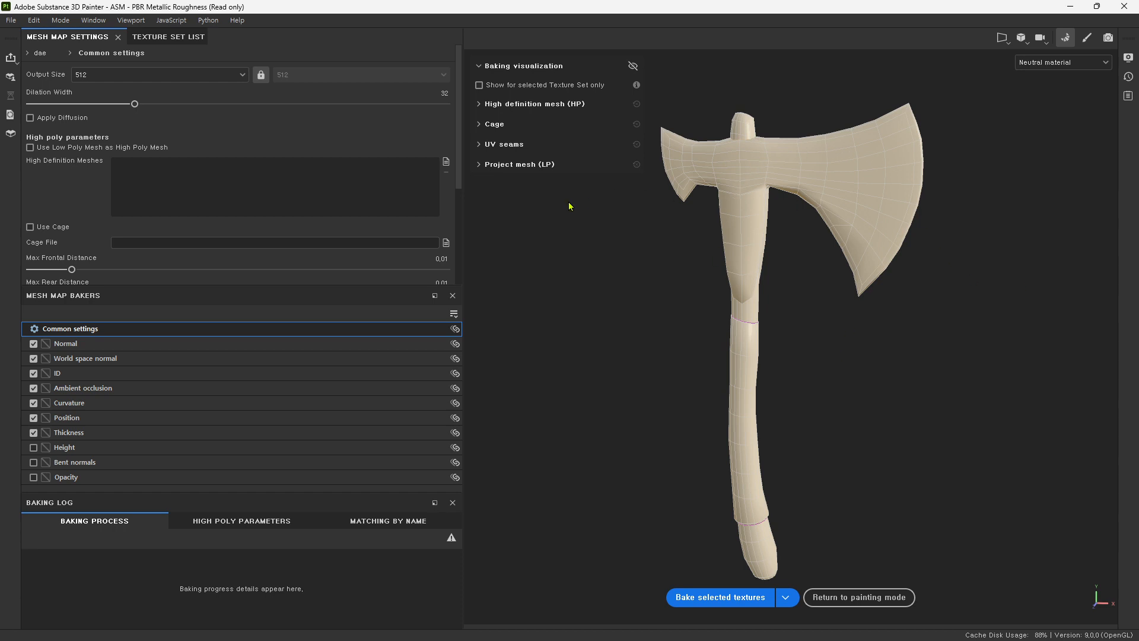
# Step: Load ax_hi.fbx from the ax_0630 folder as the high definition mesh for baking
pyautogui.click(446, 161)
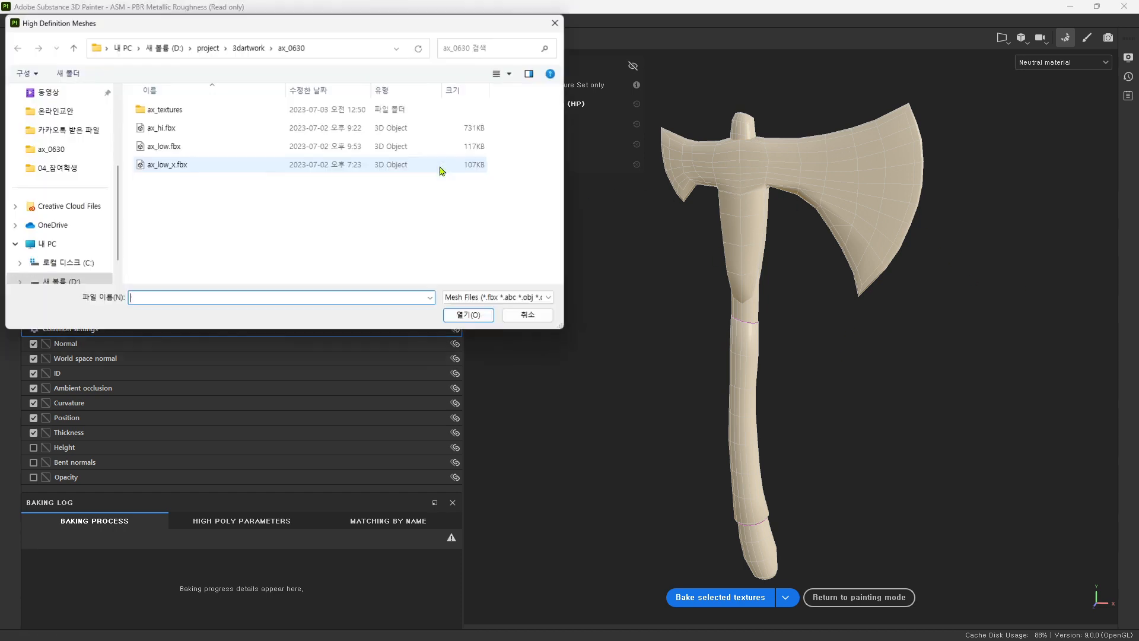
pyautogui.click(168, 131)
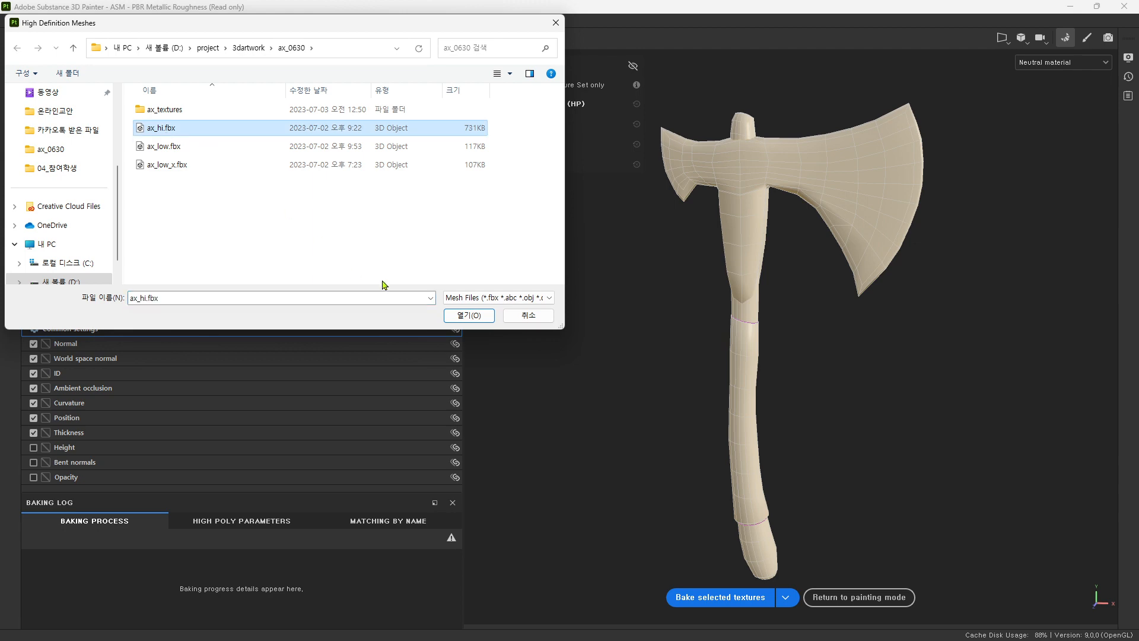
pyautogui.click(486, 316)
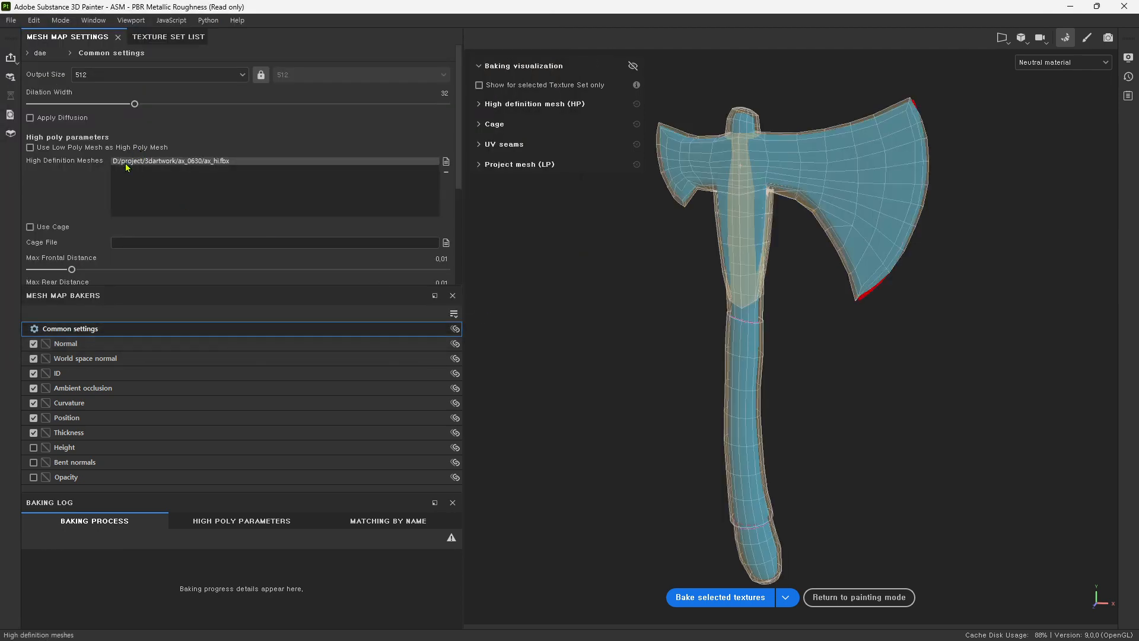
# Step: Try using the low poly mesh as the high poly mesh and compare the cage preview
pyautogui.click(55, 148)
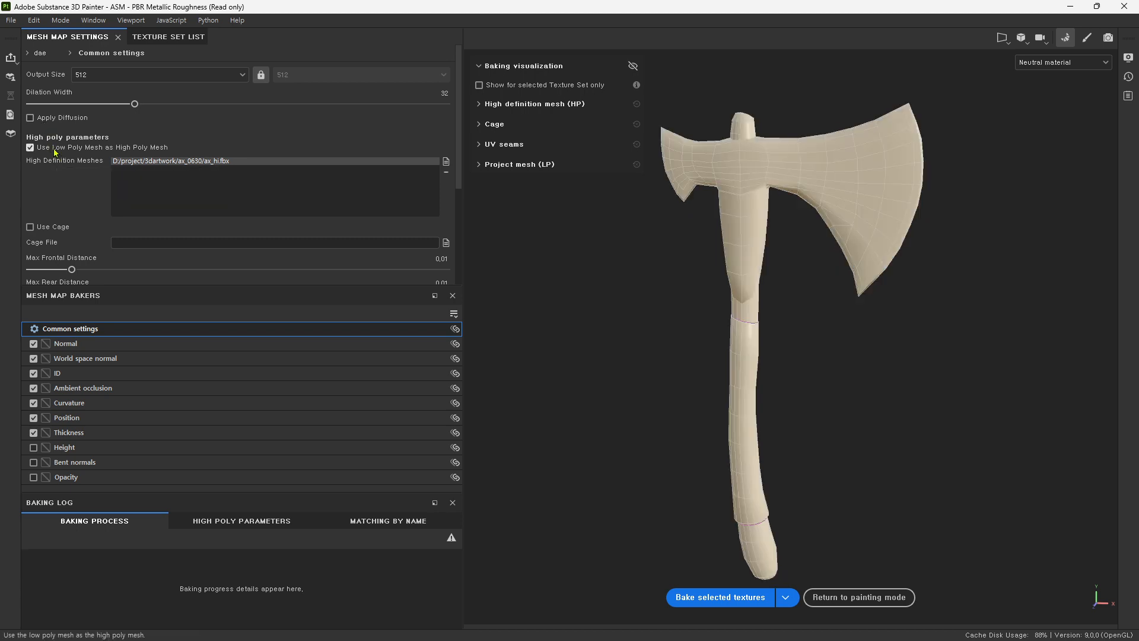
pyautogui.click(55, 148)
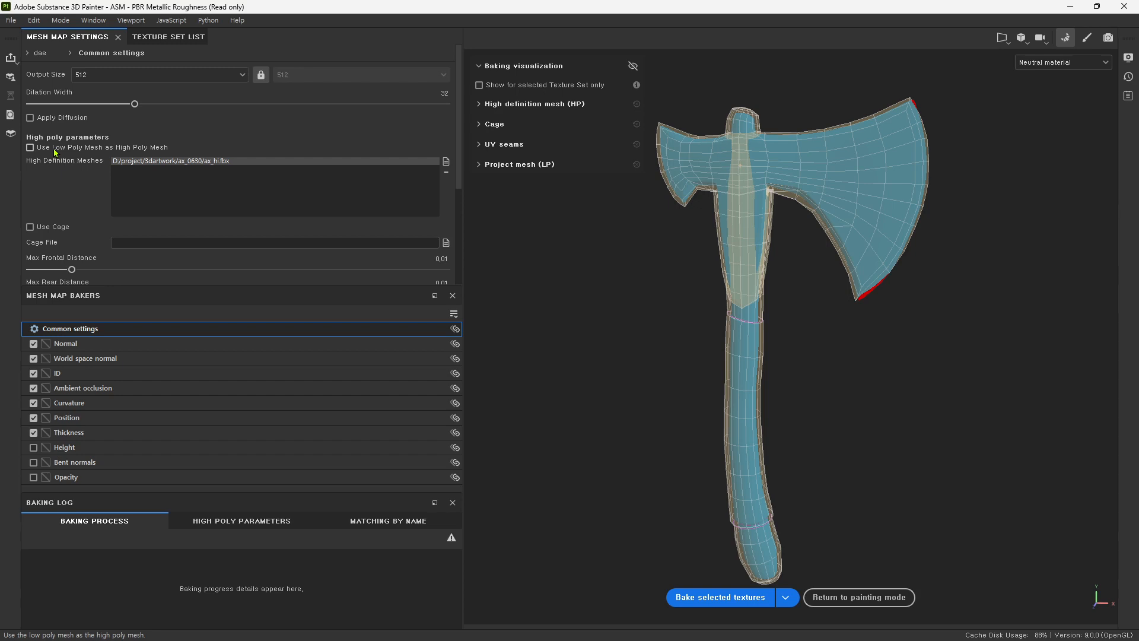
pyautogui.click(55, 152)
pyautogui.click(55, 152)
# Step: Check the mesh matching options and set the bake antialiasing to Supersampling 64x
pyautogui.scroll(-3, 109, 278)
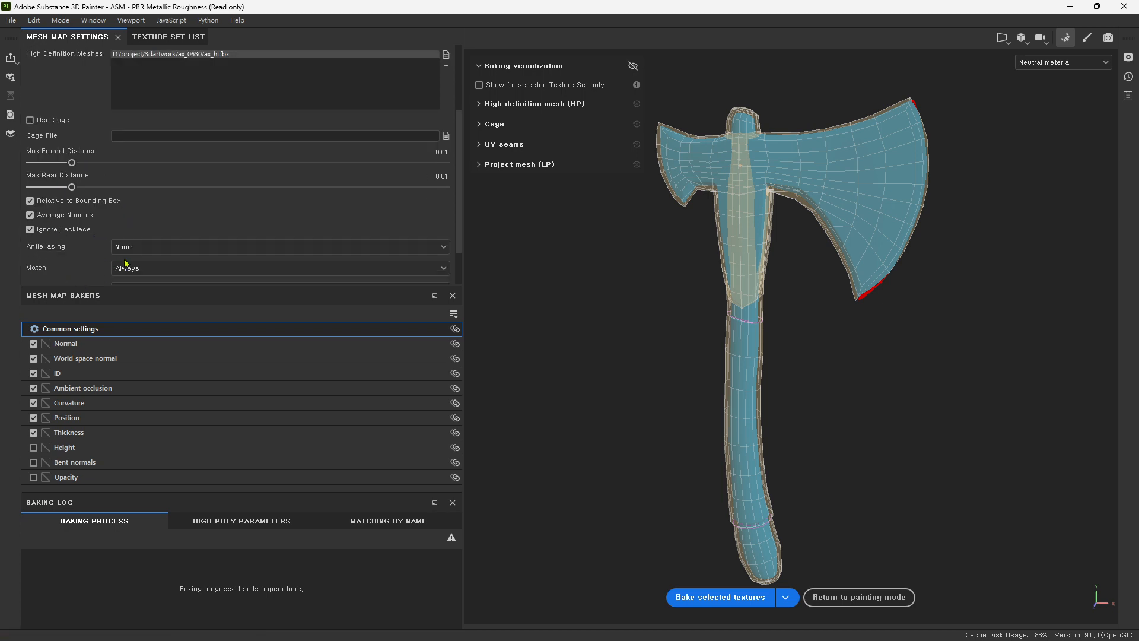
pyautogui.click(148, 269)
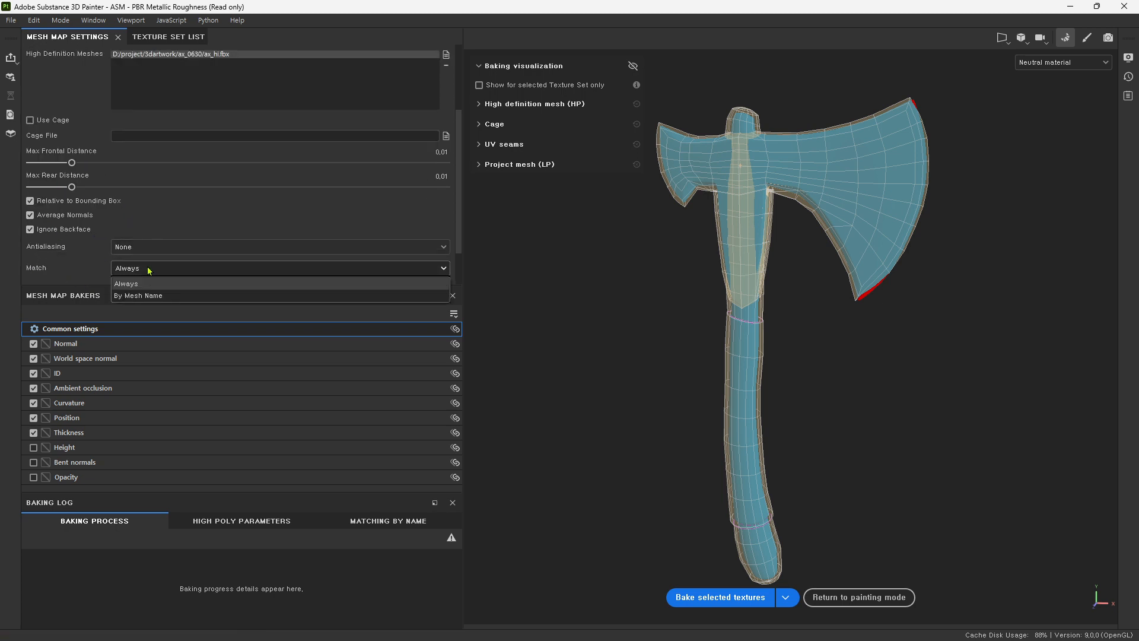
pyautogui.click(148, 268)
pyautogui.click(154, 251)
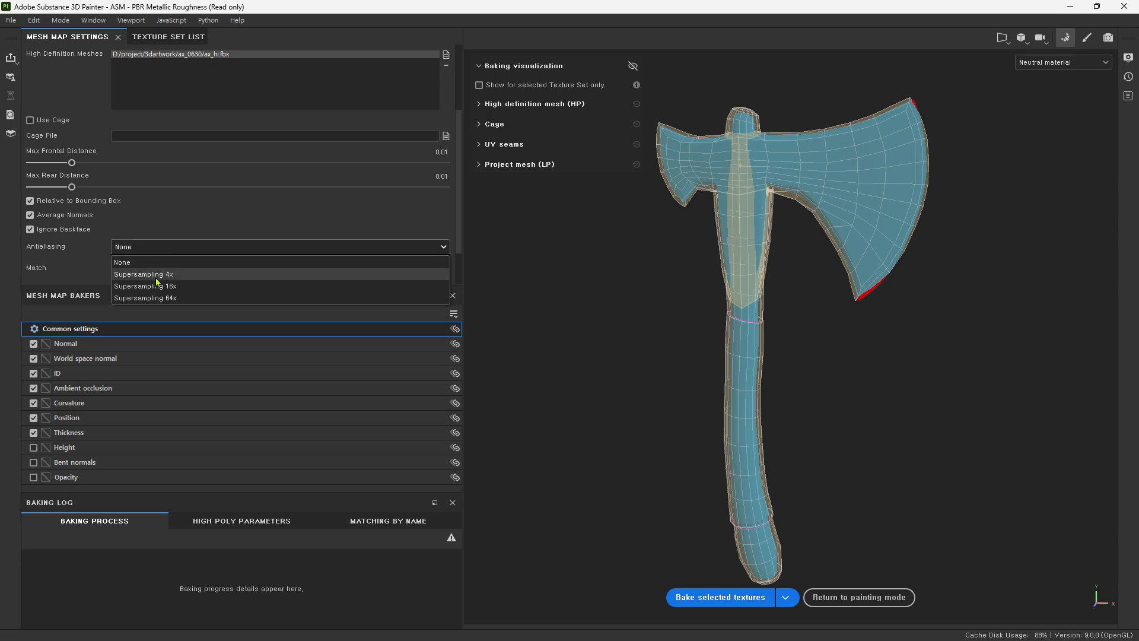
pyautogui.click(161, 296)
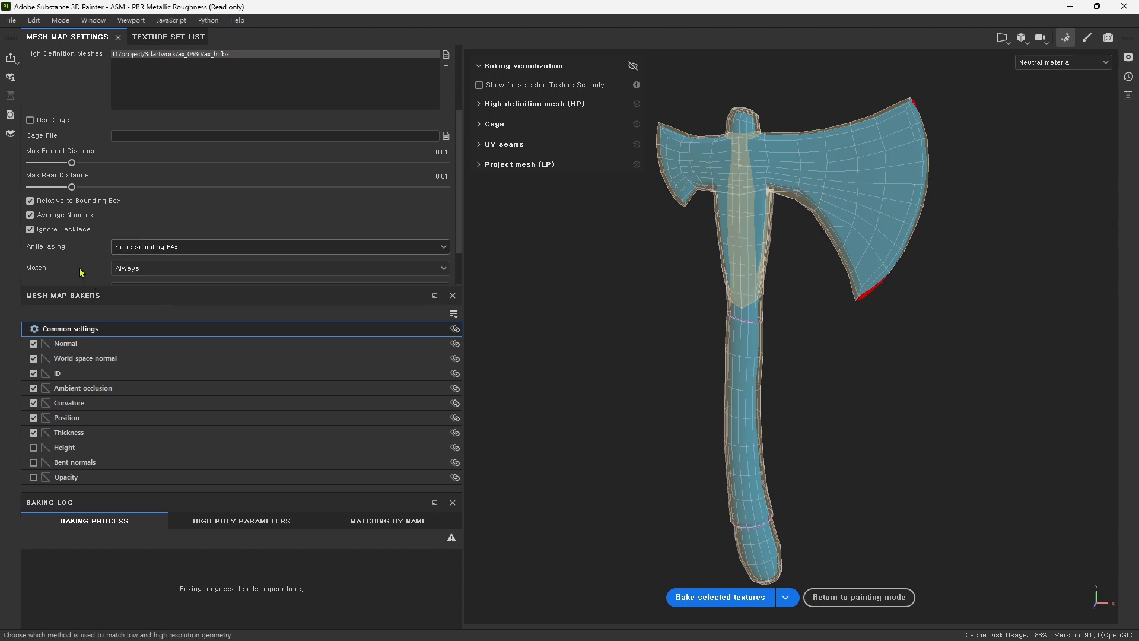
# Step: Try the bake without Average Normals and compare how the cage around the axe differs
pyautogui.scroll(-2, 83, 274)
pyautogui.scroll(3, 83, 271)
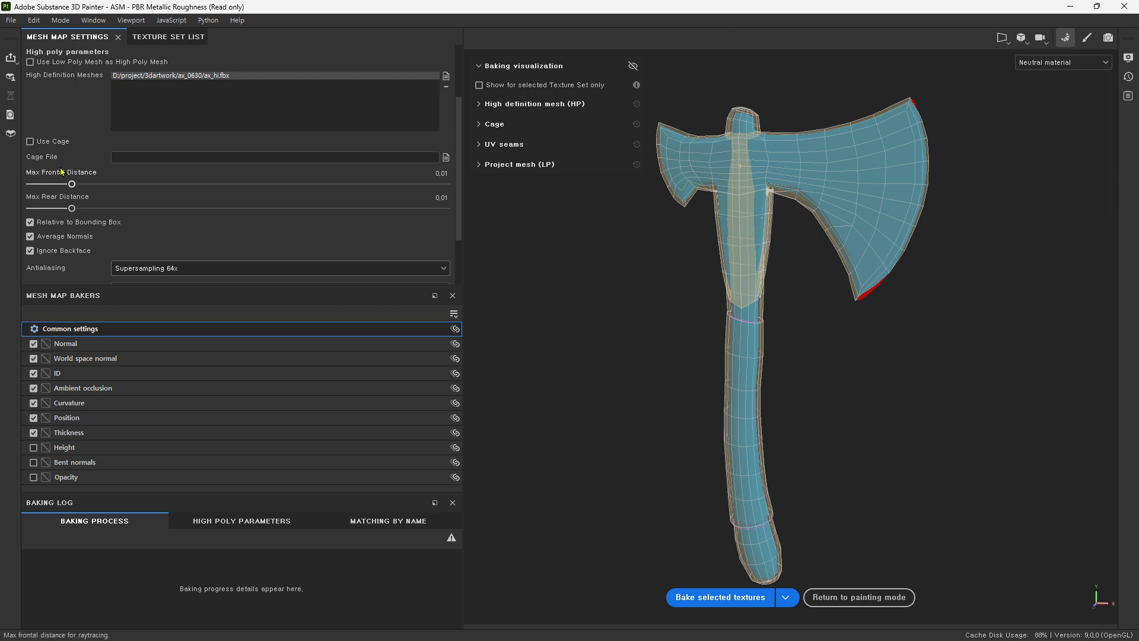
pyautogui.click(85, 244)
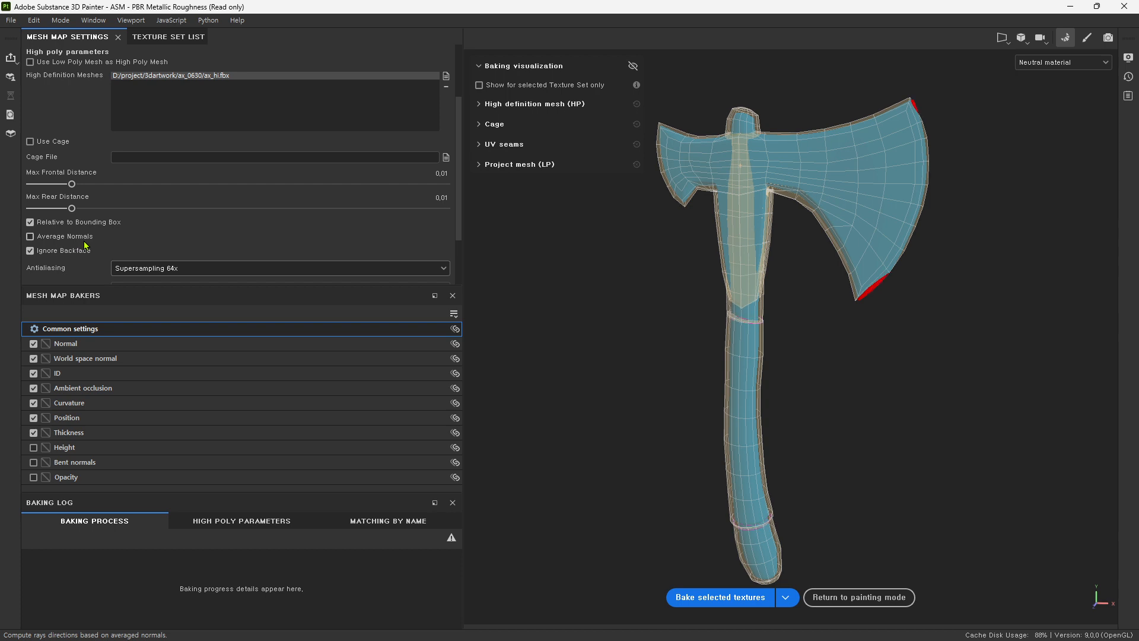
pyautogui.click(85, 244)
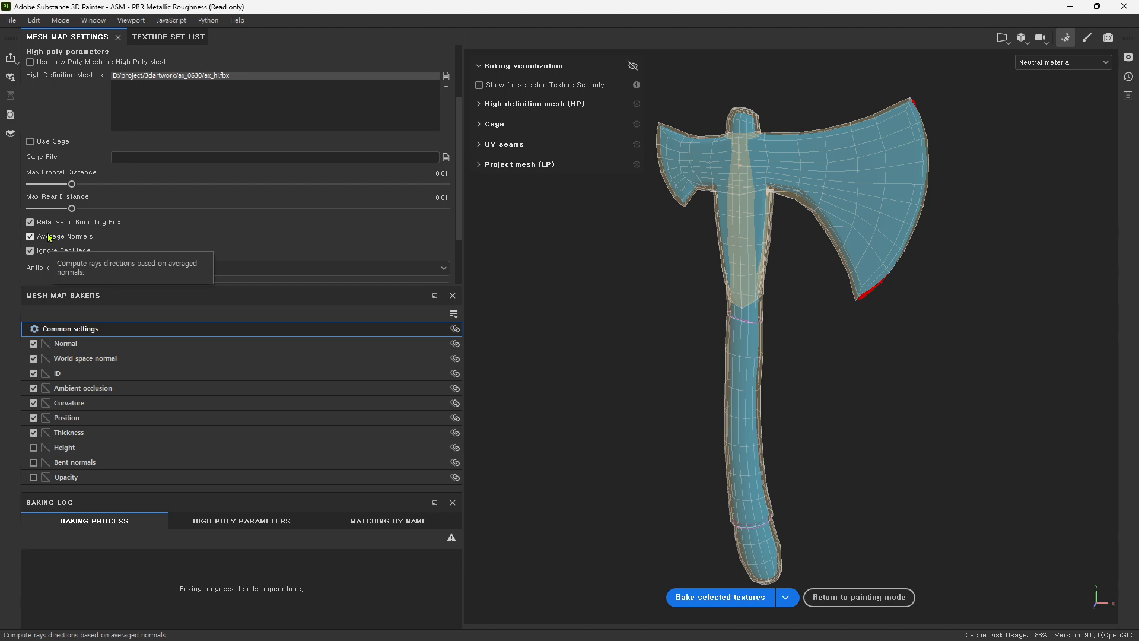
pyautogui.click(60, 239)
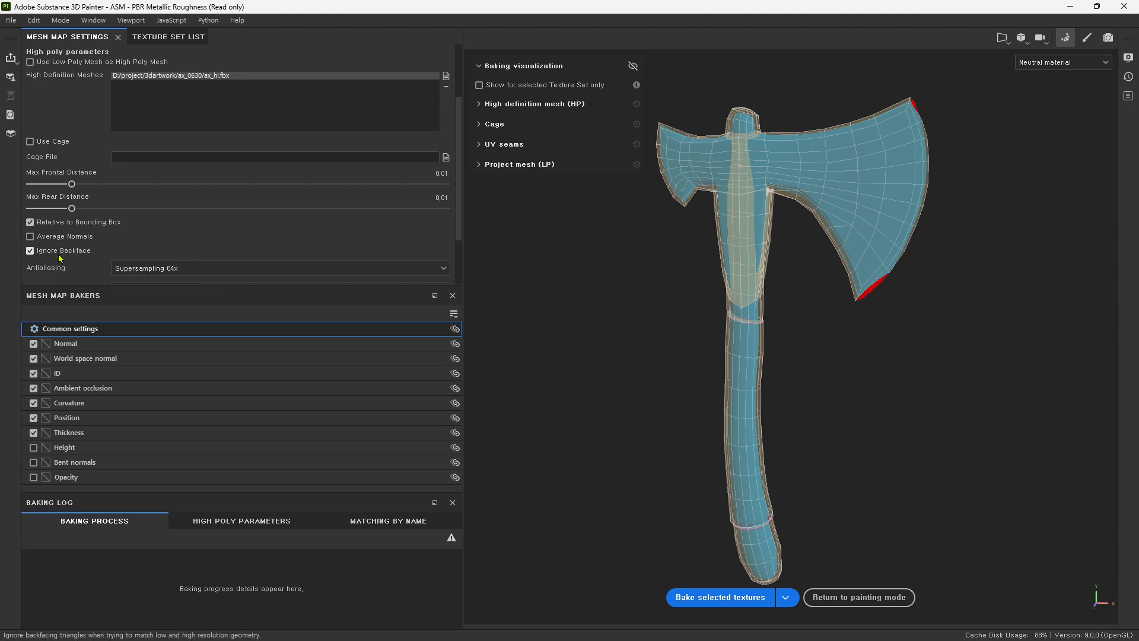
pyautogui.click(75, 238)
pyautogui.click(75, 251)
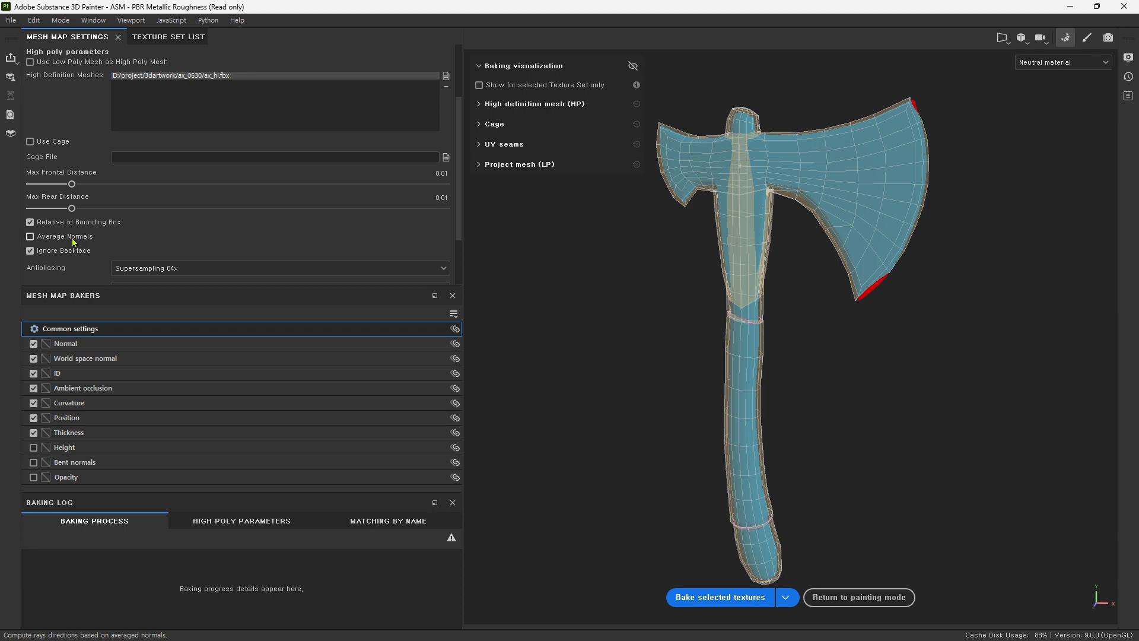
# Step: Raise the max frontal distance to 0.0185 and the max rear distance to 0.0181, checking the cage around the axe head
pyautogui.keyDown('alt'); pyautogui.moveTo(784, 355); pyautogui.dragTo(658, 377); pyautogui.keyUp('alt')
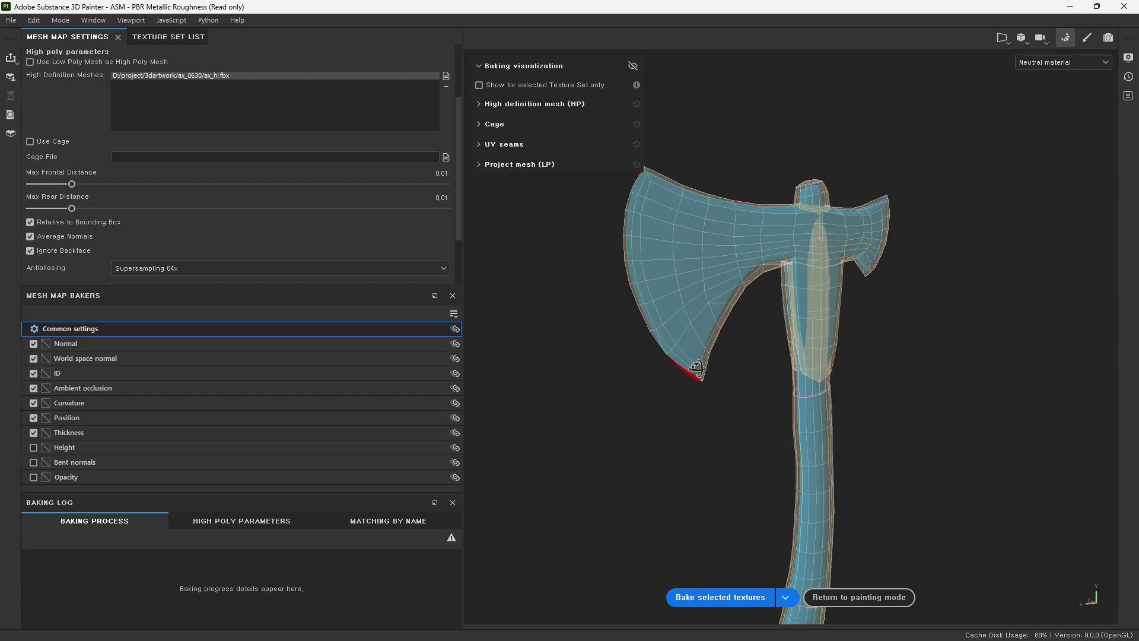
pyautogui.keyDown('alt'); pyautogui.moveTo(754, 382); pyautogui.dragTo(818, 356, button='middle'); pyautogui.keyUp('alt')
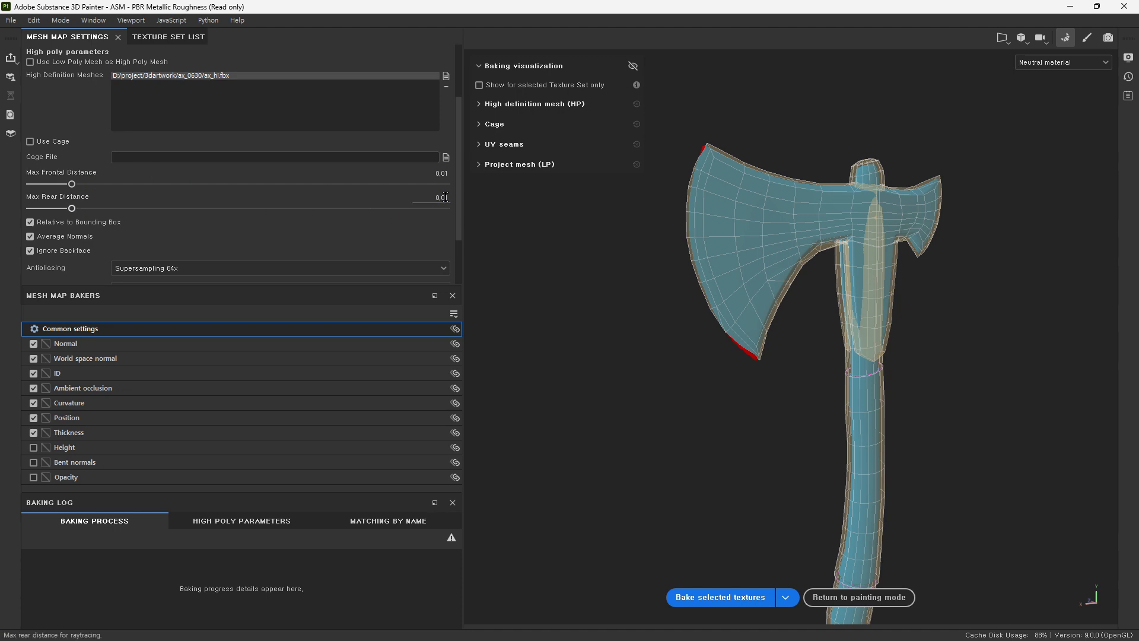
pyautogui.moveTo(71, 209); pyautogui.dragTo(85, 185)
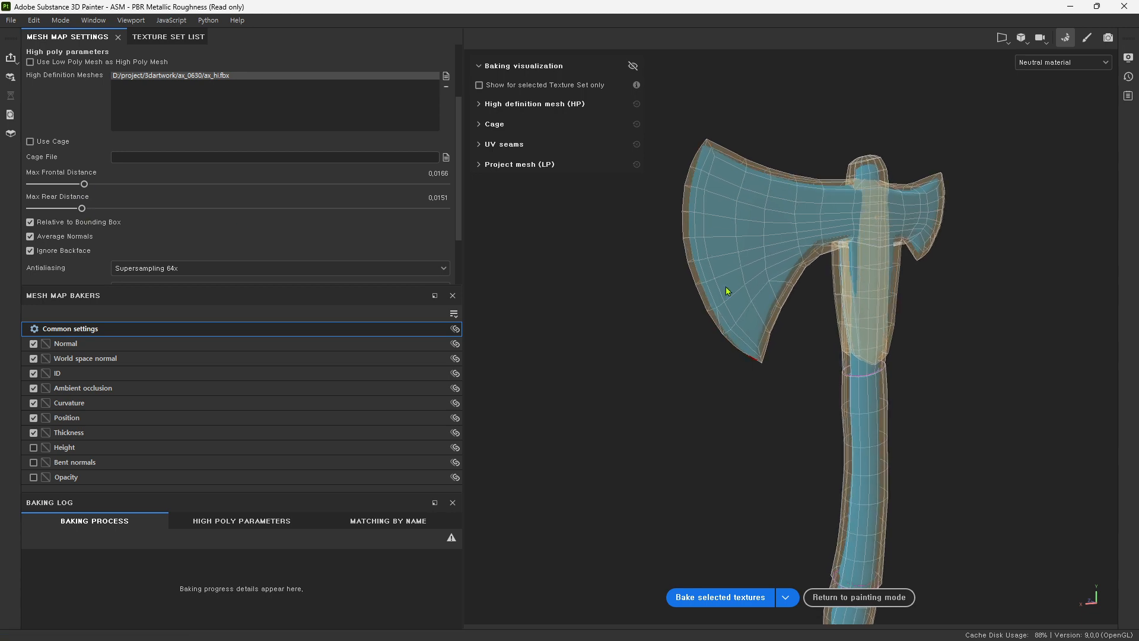
pyautogui.moveTo(756, 329); pyautogui.dragTo(771, 293, button='middle')
pyautogui.keyDown('alt'); pyautogui.moveTo(737, 334); pyautogui.dragTo(1032, 313); pyautogui.keyUp('alt')
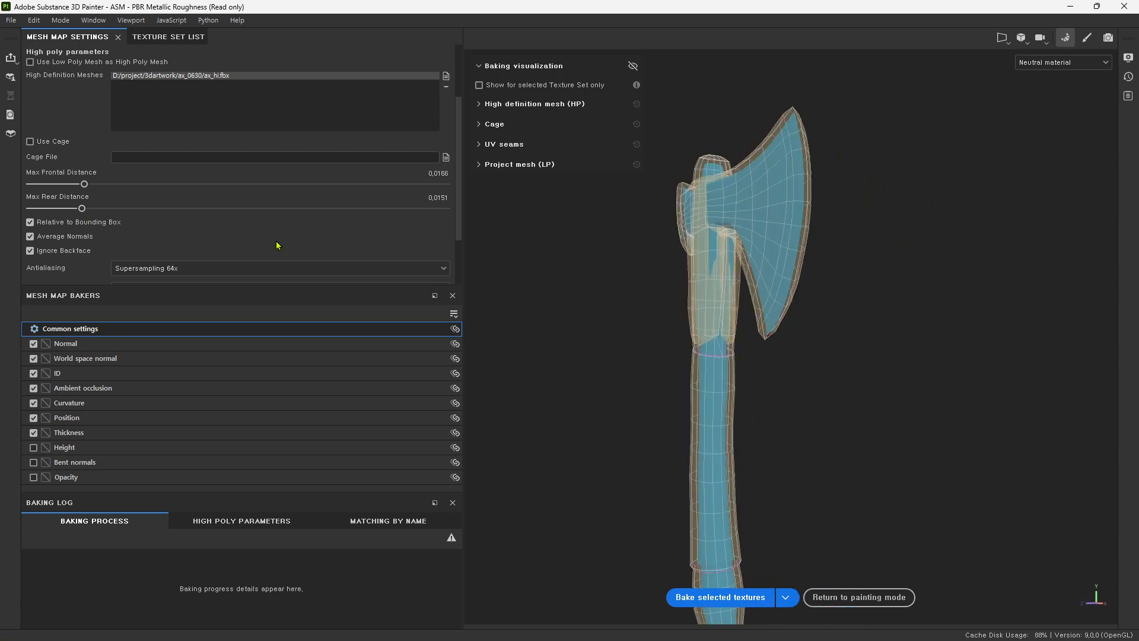
pyautogui.moveTo(84, 183); pyautogui.dragTo(82, 212)
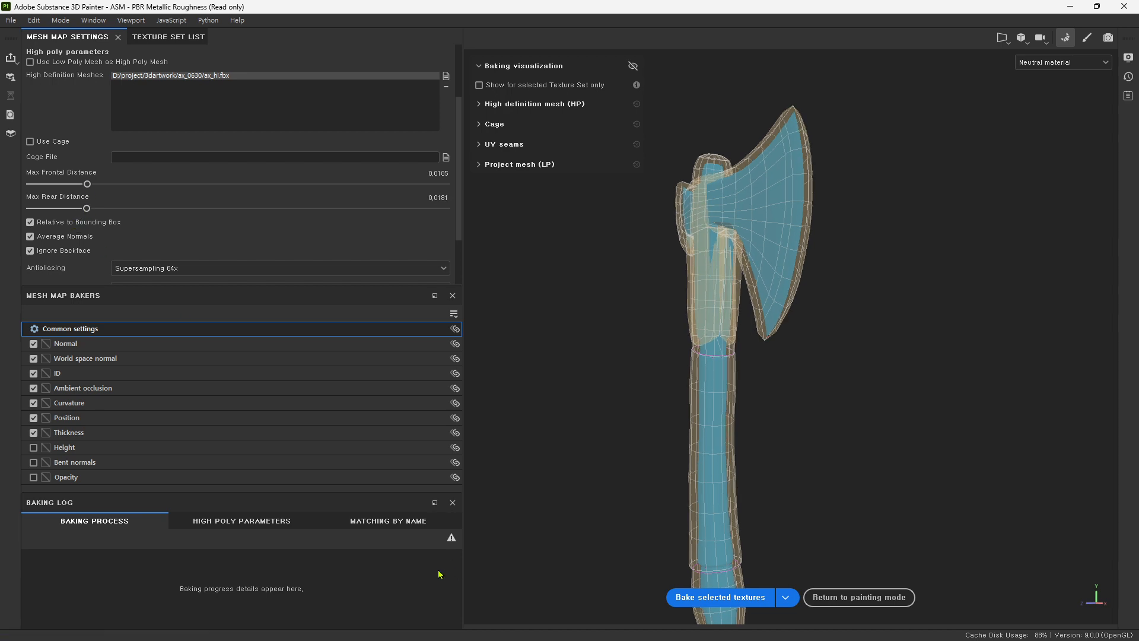
# Step: Bake the selected mesh maps for the texture sets and return to painting mode to inspect the axe
pyautogui.click(736, 601)
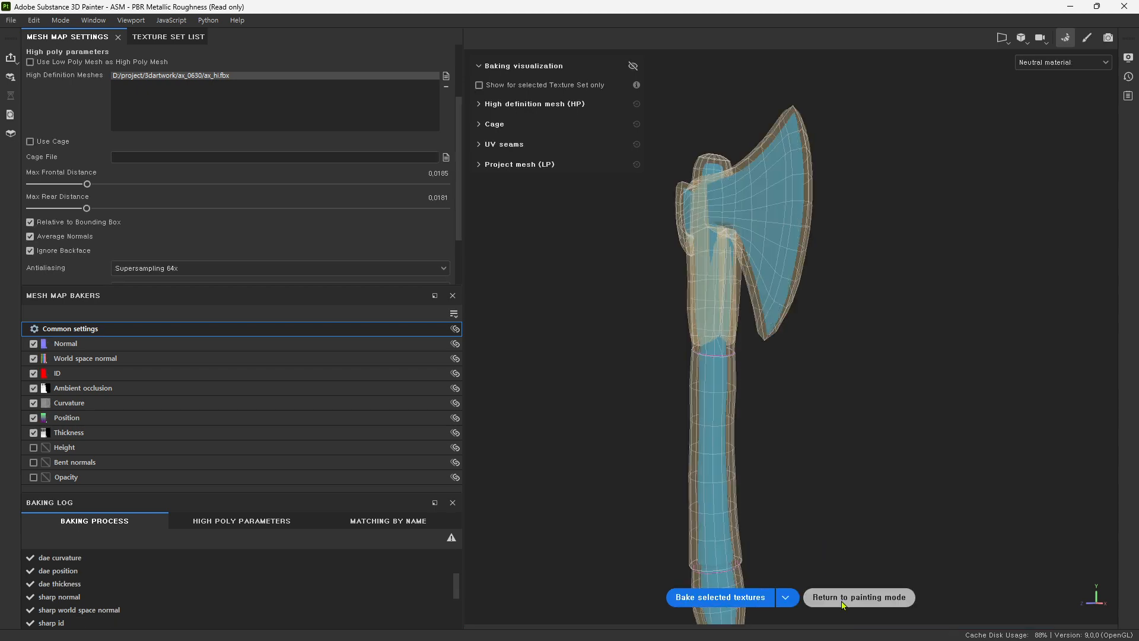
pyautogui.click(843, 597)
pyautogui.moveTo(315, 267)
pyautogui.keyDown('alt'); pyautogui.mouseDown()
pyautogui.moveTo(307, 292)
pyautogui.moveTo(107, 304)
pyautogui.moveTo(65, 255)
pyautogui.moveTo(135, 295)
pyautogui.moveTo(247, 254)
pyautogui.moveTo(232, 332)
pyautogui.moveTo(173, 203)
pyautogui.moveTo(151, 194)
pyautogui.moveTo(193, 188)
pyautogui.moveTo(216, 255)
pyautogui.moveTo(248, 268)
pyautogui.mouseUp(); pyautogui.keyUp('alt')
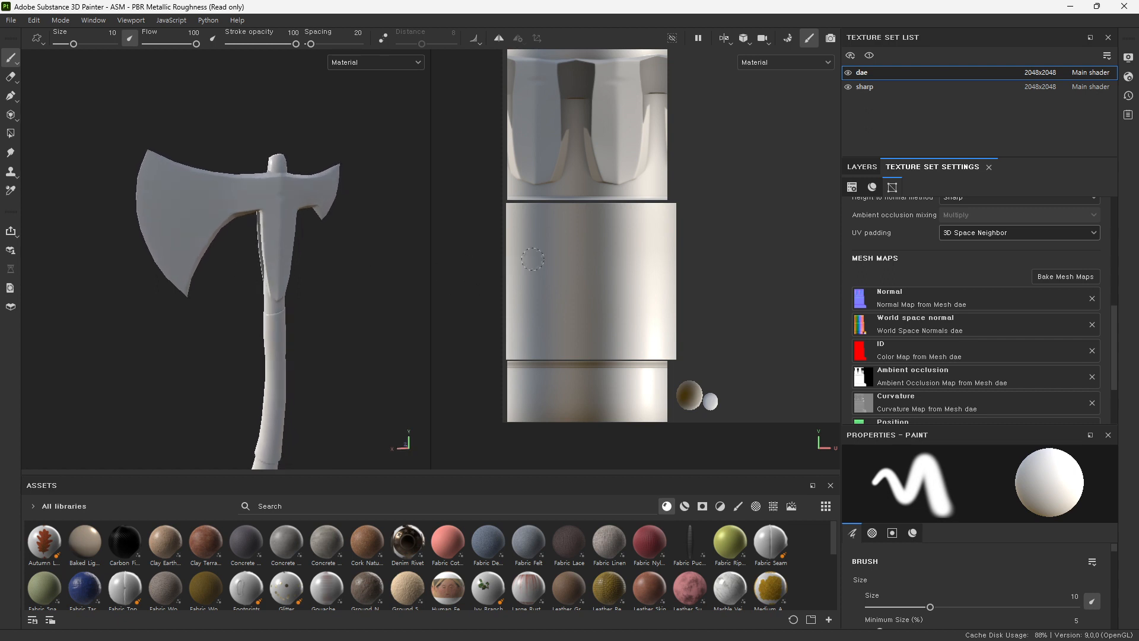
pyautogui.scroll(-1, 566, 252)
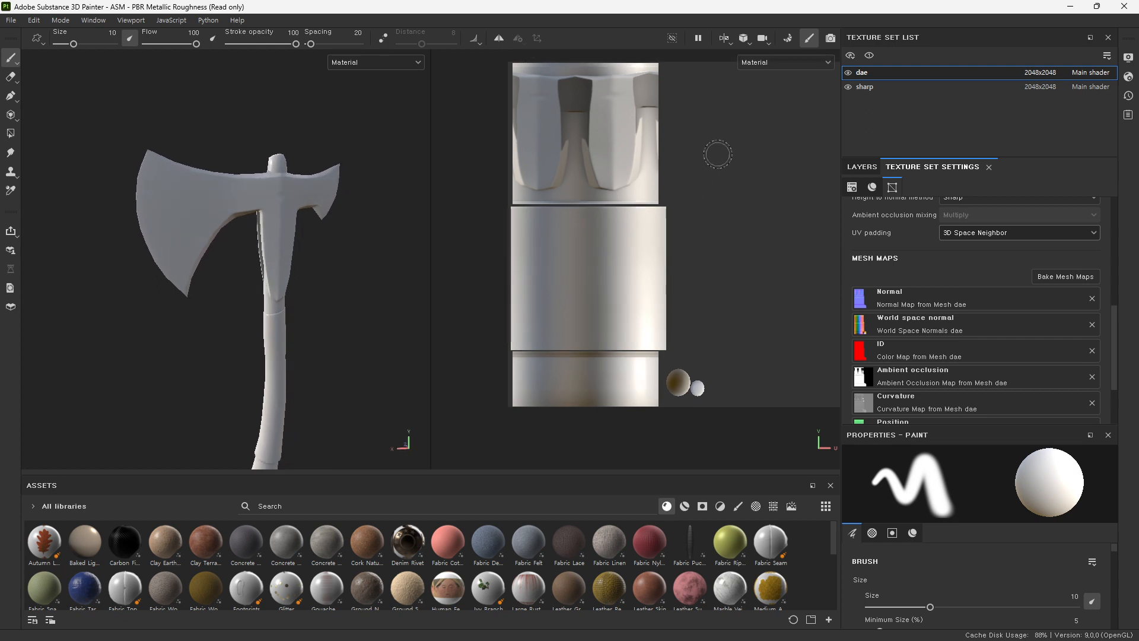
# Step: Show the layers of the sharp texture set and search the smart materials for "stee"
pyautogui.click(866, 86)
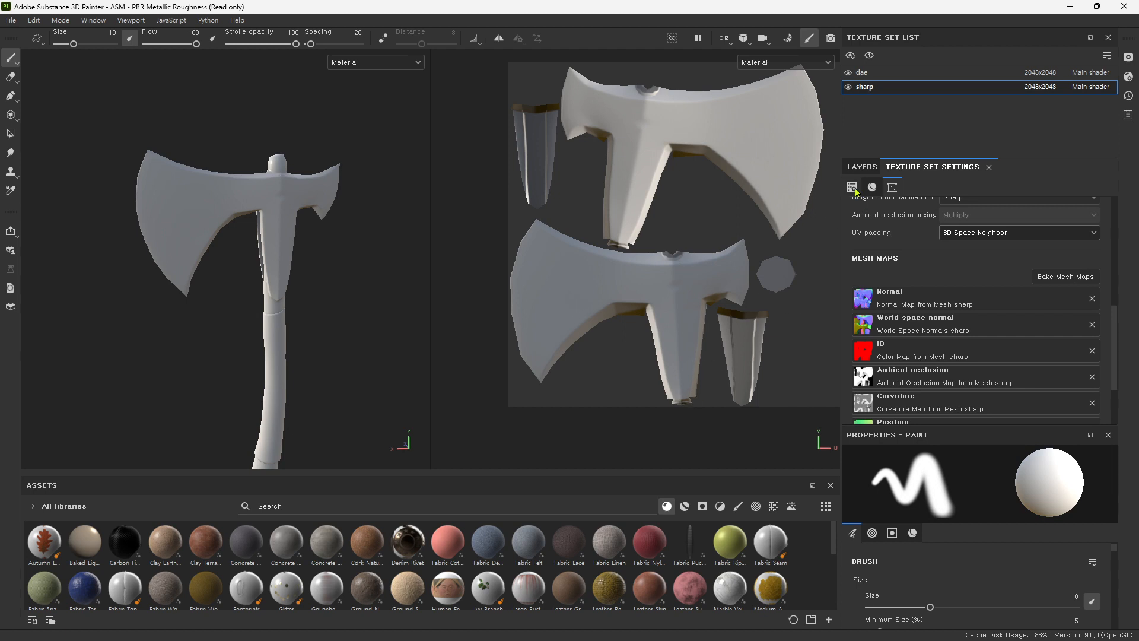
pyautogui.click(865, 168)
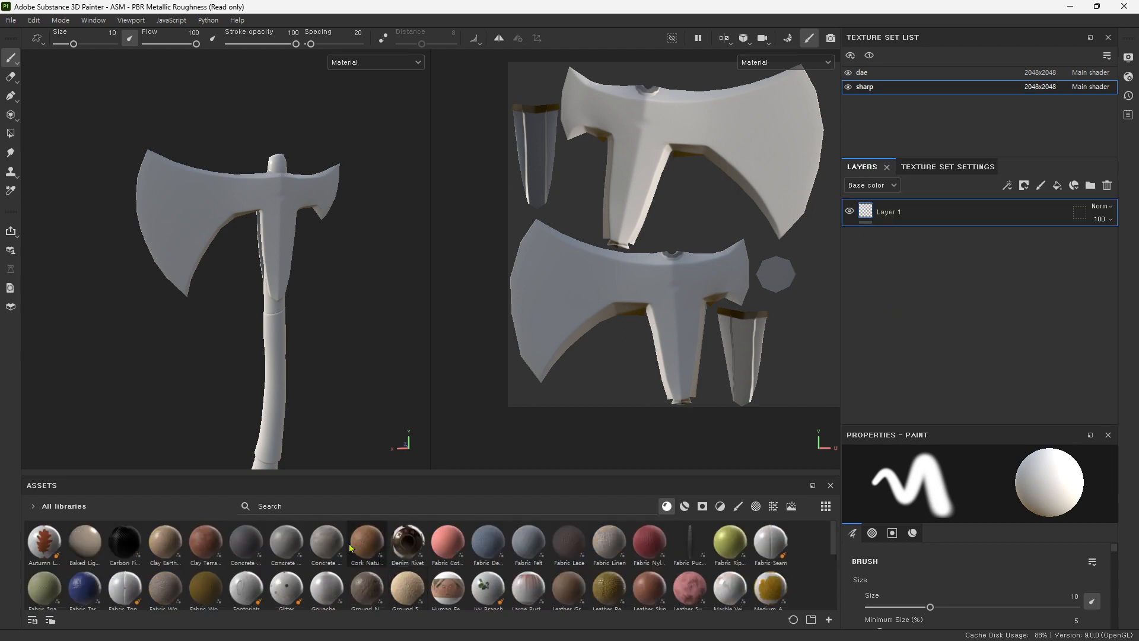
pyautogui.click(306, 507)
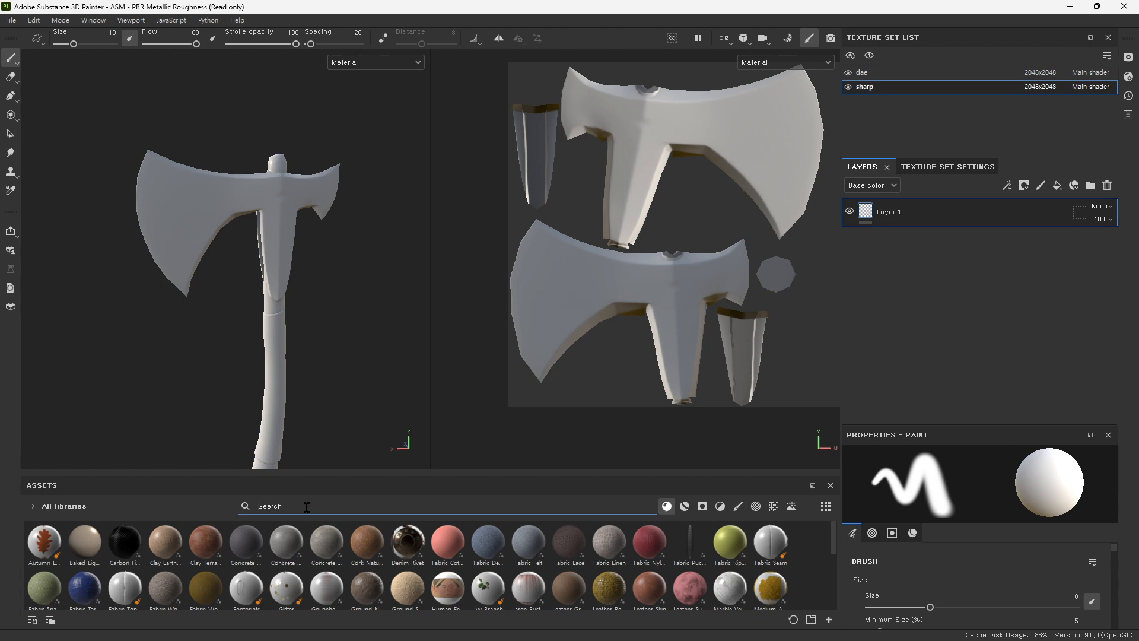
pyautogui.write('ss')
pyautogui.press('BackSpace')
pyautogui.write('steel')
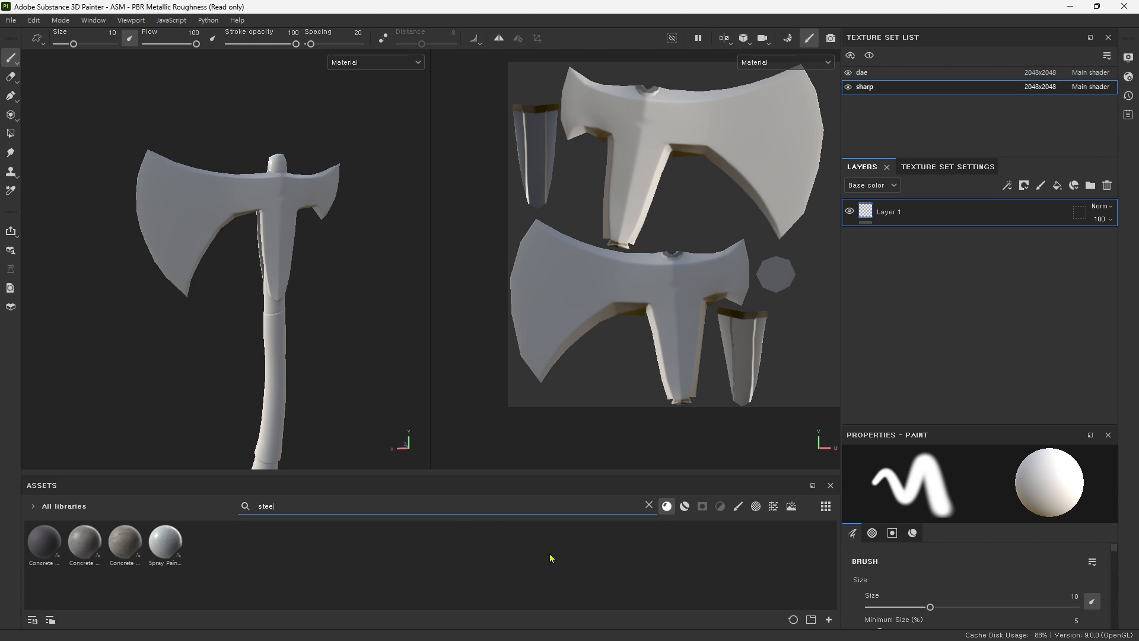
pyautogui.write('l')
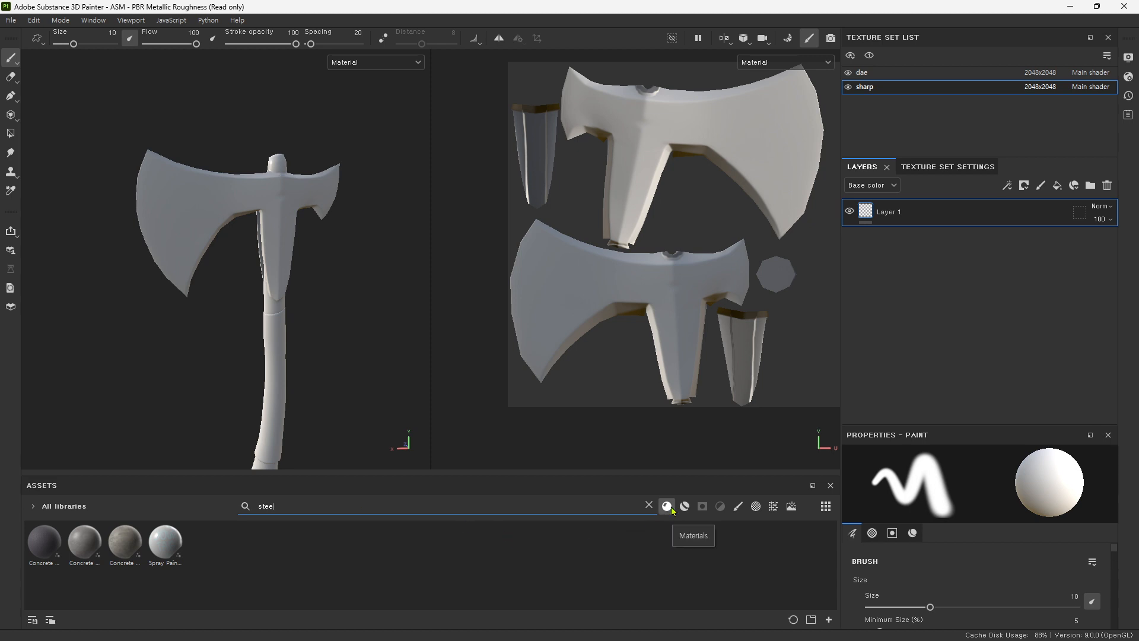
pyautogui.click(683, 511)
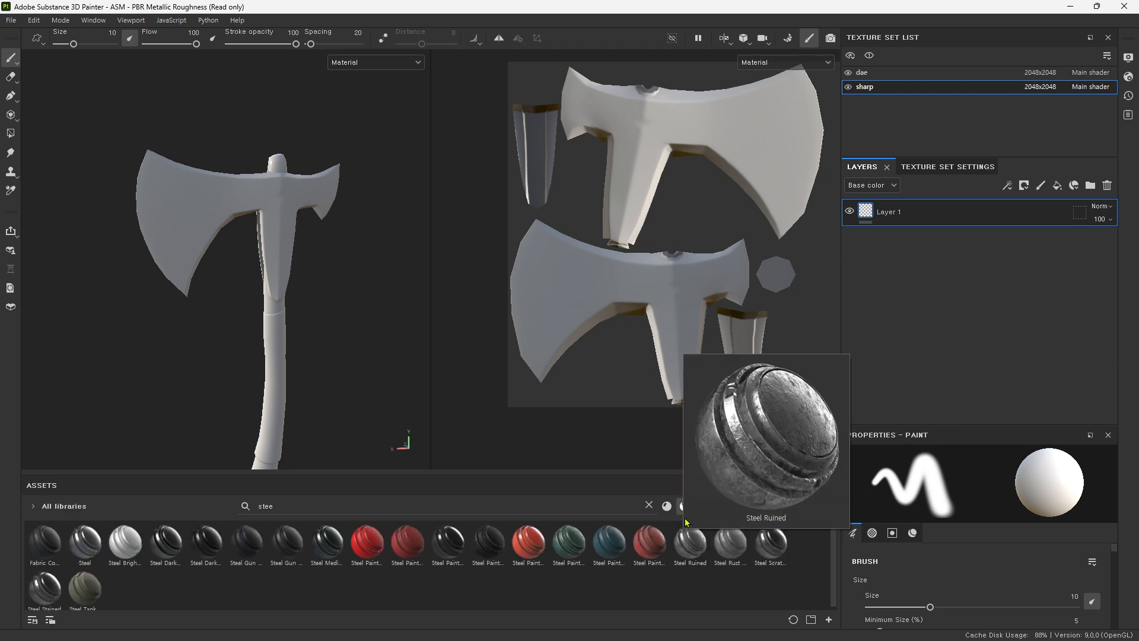
# Step: Apply the Steel Painted Worn smart material to the axe head and inspect it from both sides
pyautogui.moveTo(686, 549)
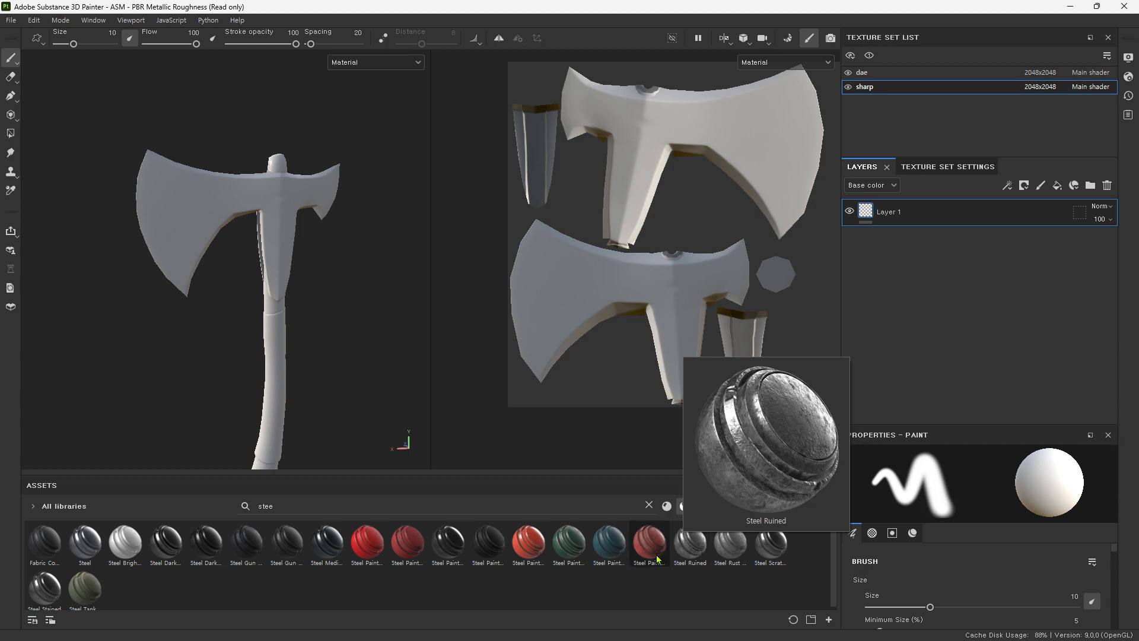
pyautogui.moveTo(658, 560)
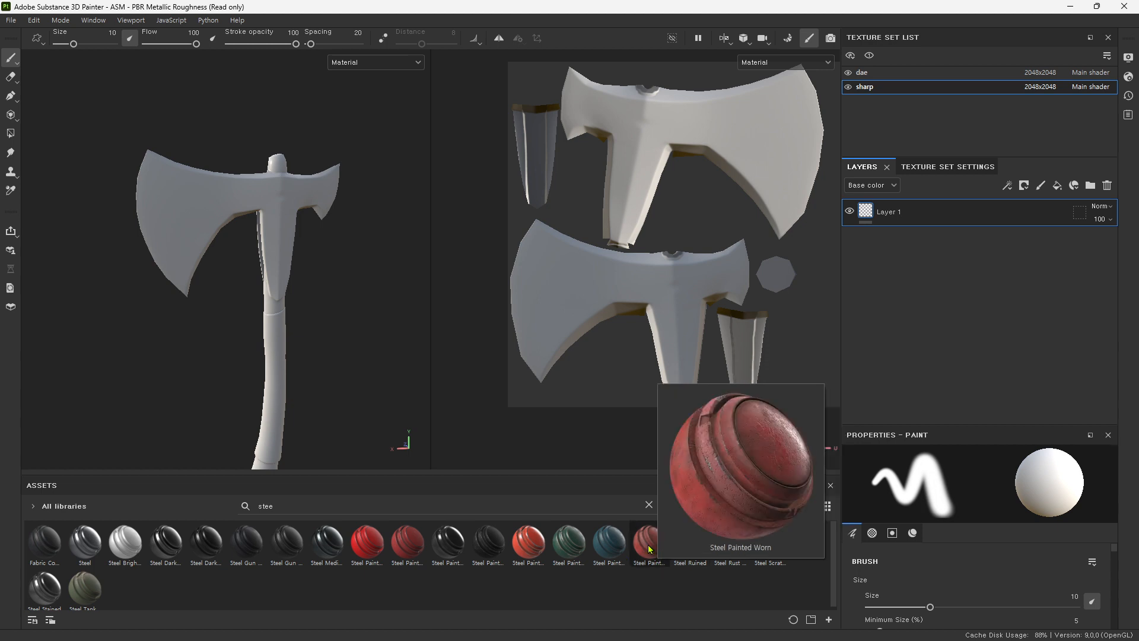
pyautogui.moveTo(649, 548)
pyautogui.mouseDown()
pyautogui.moveTo(650, 508)
pyautogui.moveTo(478, 244)
pyautogui.moveTo(313, 182)
pyautogui.moveTo(289, 186)
pyautogui.mouseUp()
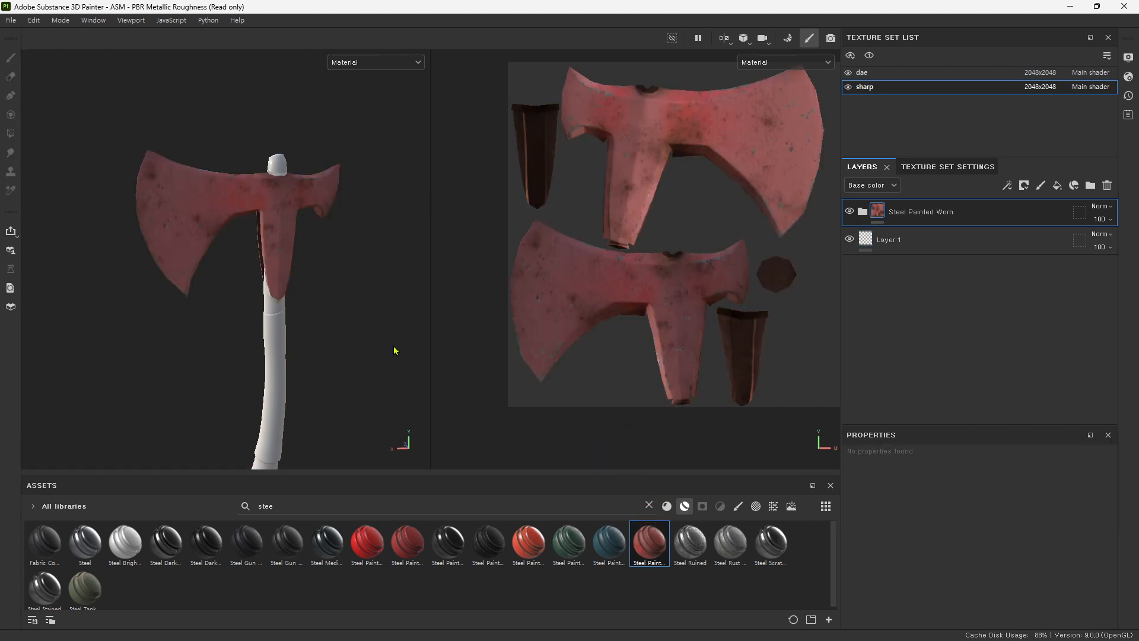
pyautogui.scroll(5, 389, 350)
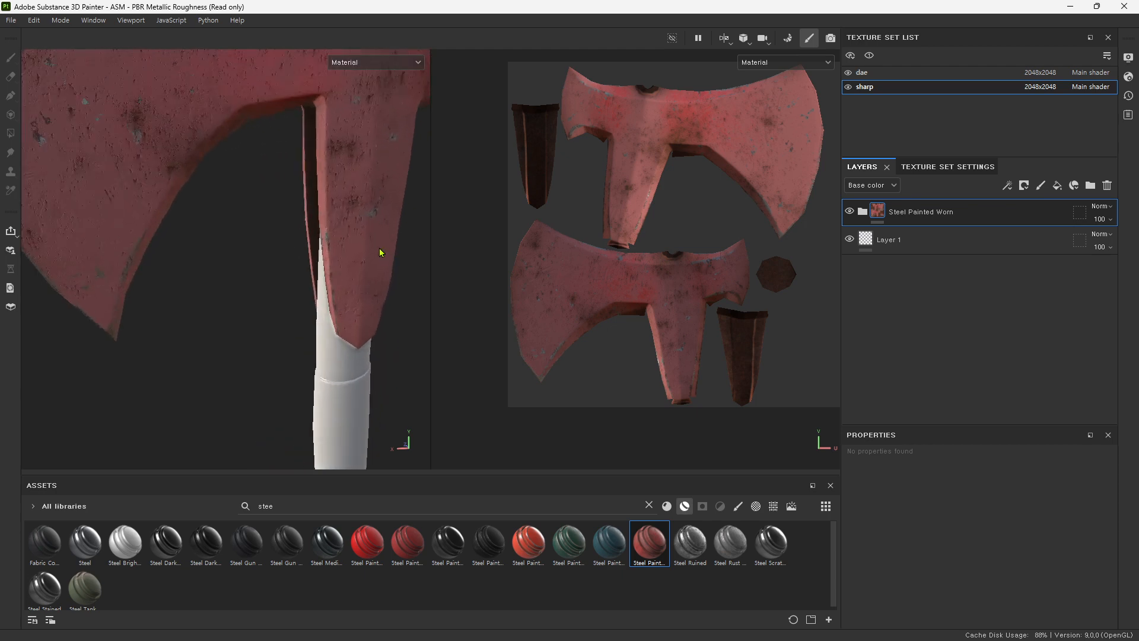
pyautogui.scroll(-5, 379, 250)
pyautogui.keyDown('alt'); pyautogui.moveTo(344, 245); pyautogui.dragTo(252, 301); pyautogui.keyUp('alt')
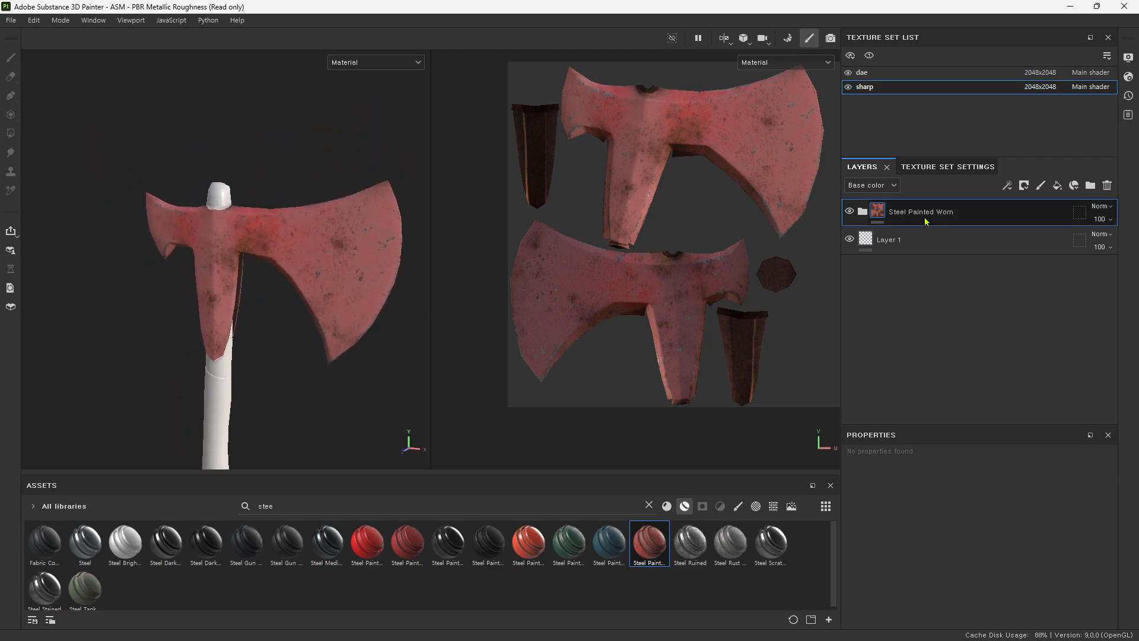
# Step: Show the display settings and the shader settings, docking the shader settings between the texture set list and the layers
pyautogui.click(1128, 58)
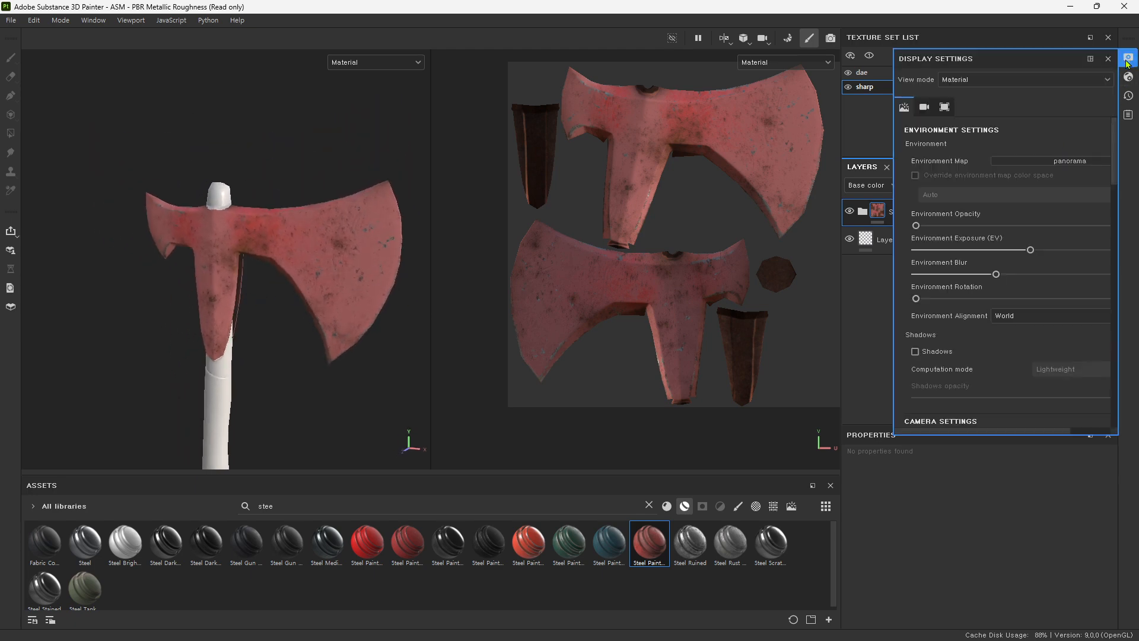
pyautogui.click(131, 20)
pyautogui.moveTo(93, 20)
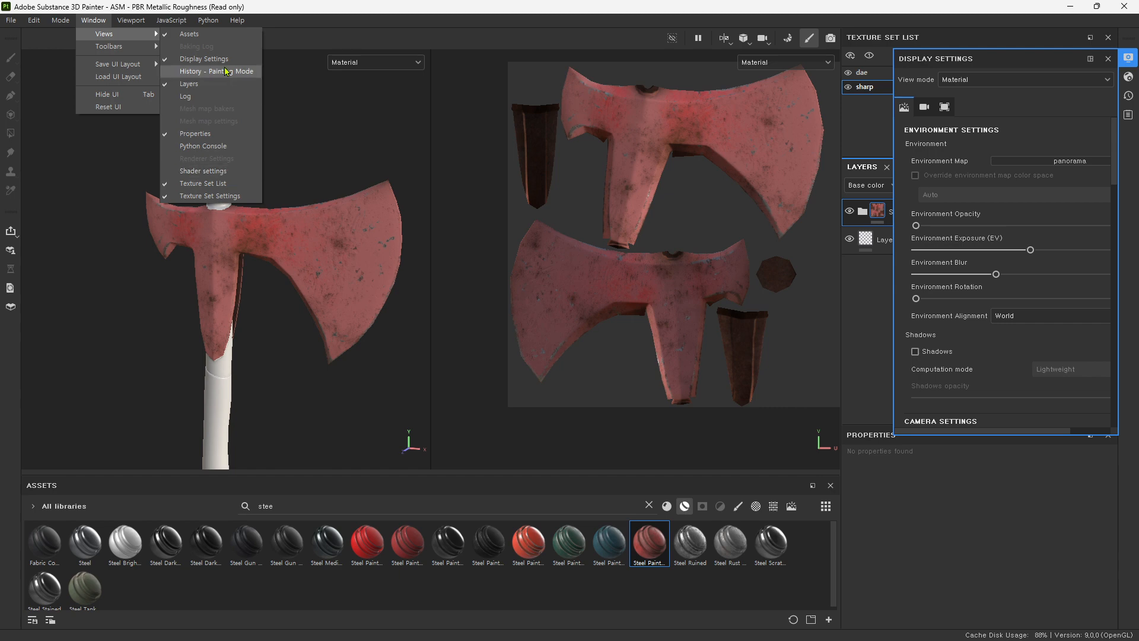
pyautogui.click(223, 172)
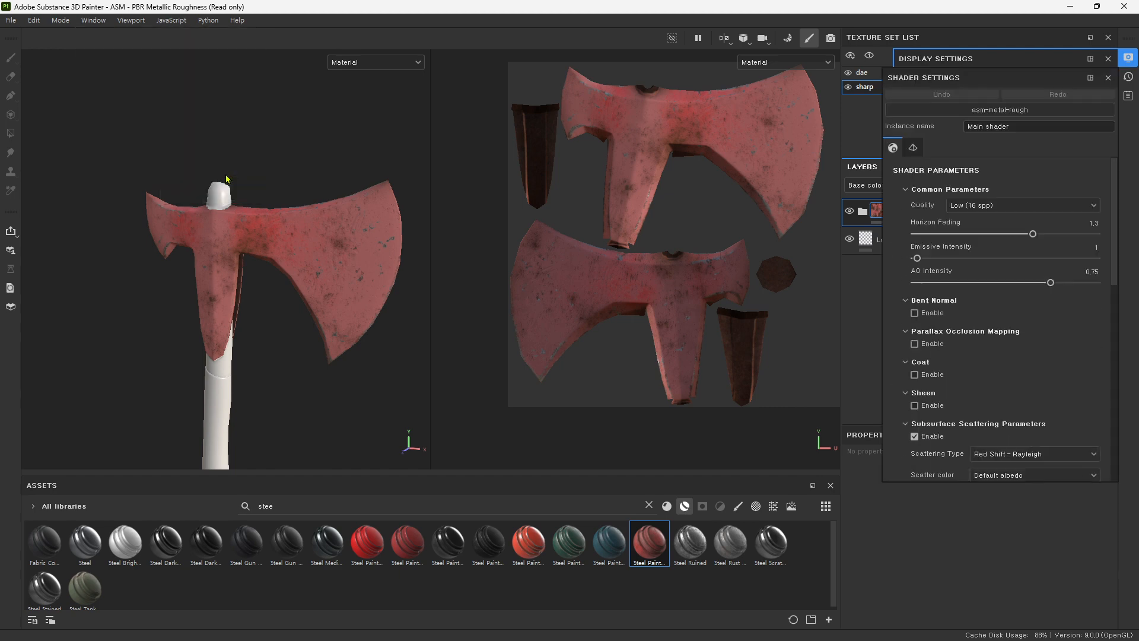
pyautogui.moveTo(990, 80); pyautogui.dragTo(892, 174)
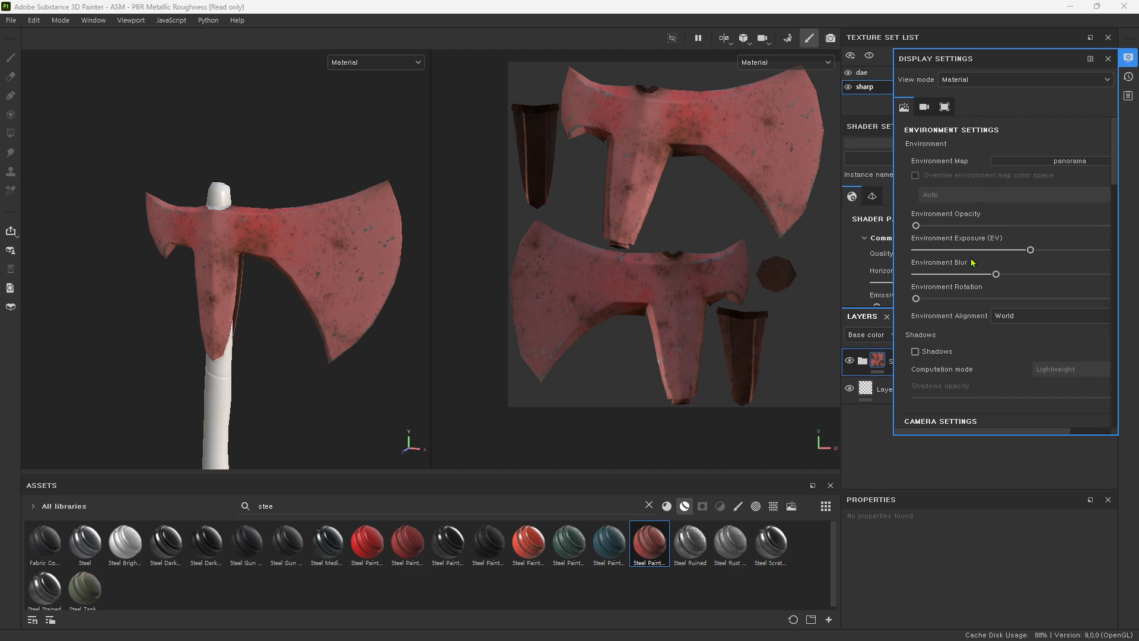
# Step: Raise the environment opacity to its maximum and set the environment map to Glazed Patio after trying Autumn Forest and Cave Entry Forest
pyautogui.moveTo(943, 227); pyautogui.dragTo(1127, 243)
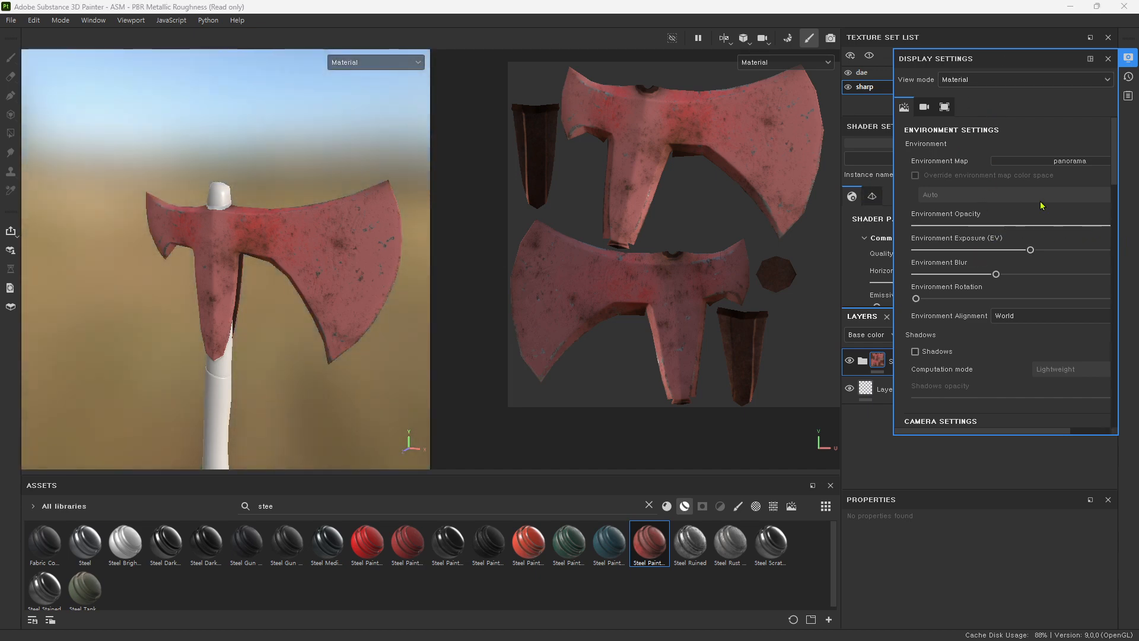
pyautogui.click(1050, 160)
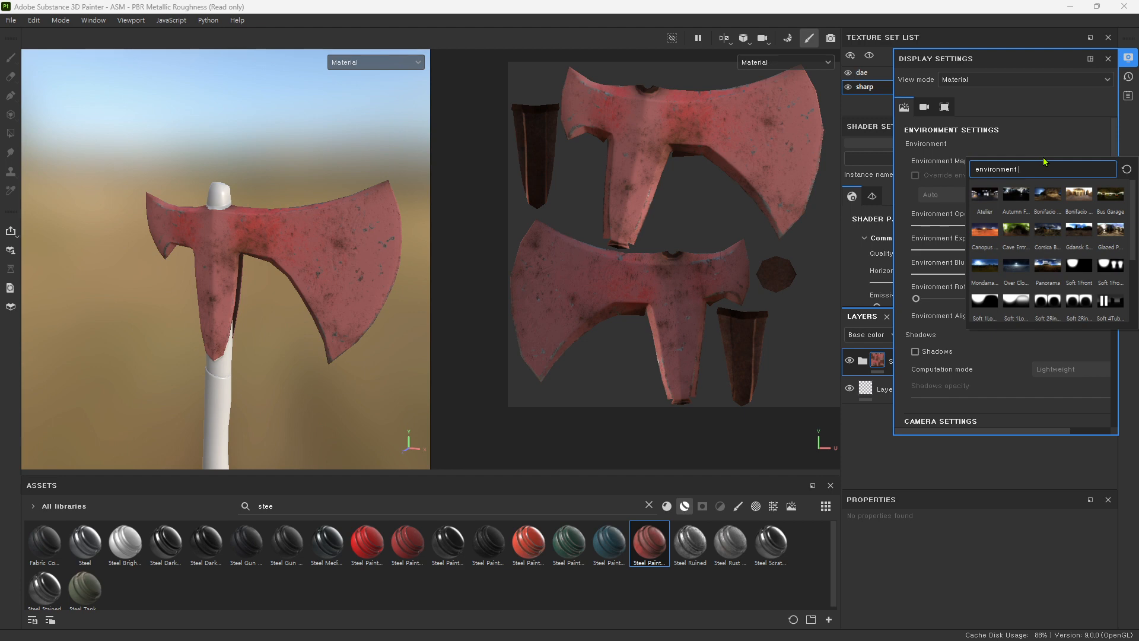
pyautogui.click(1019, 198)
pyautogui.click(1035, 161)
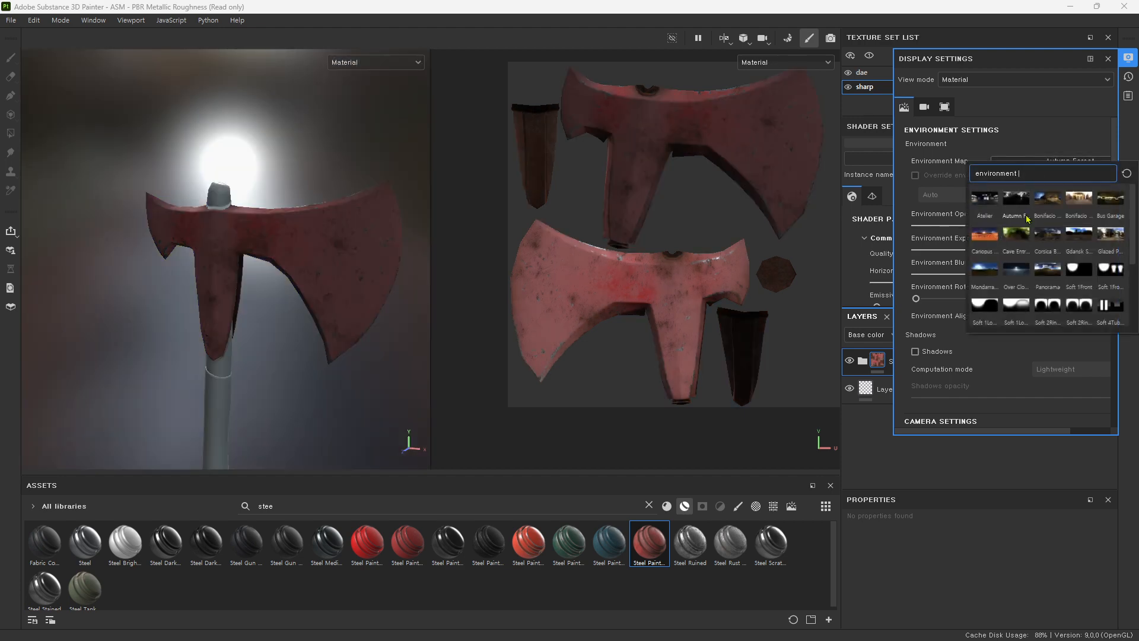
pyautogui.click(1021, 237)
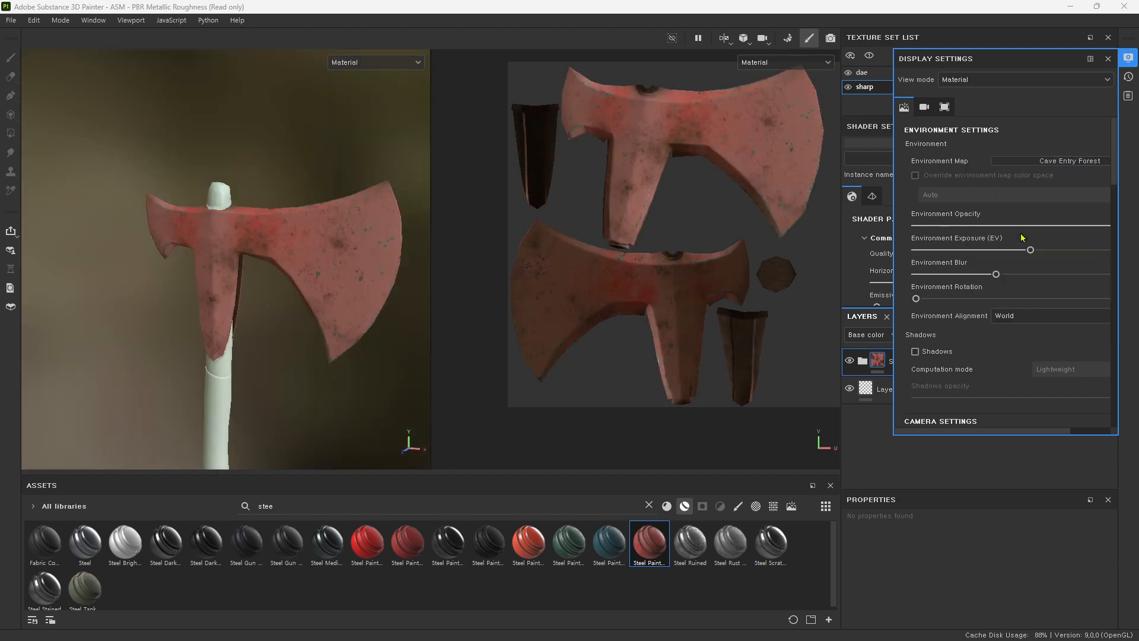
pyautogui.click(1027, 164)
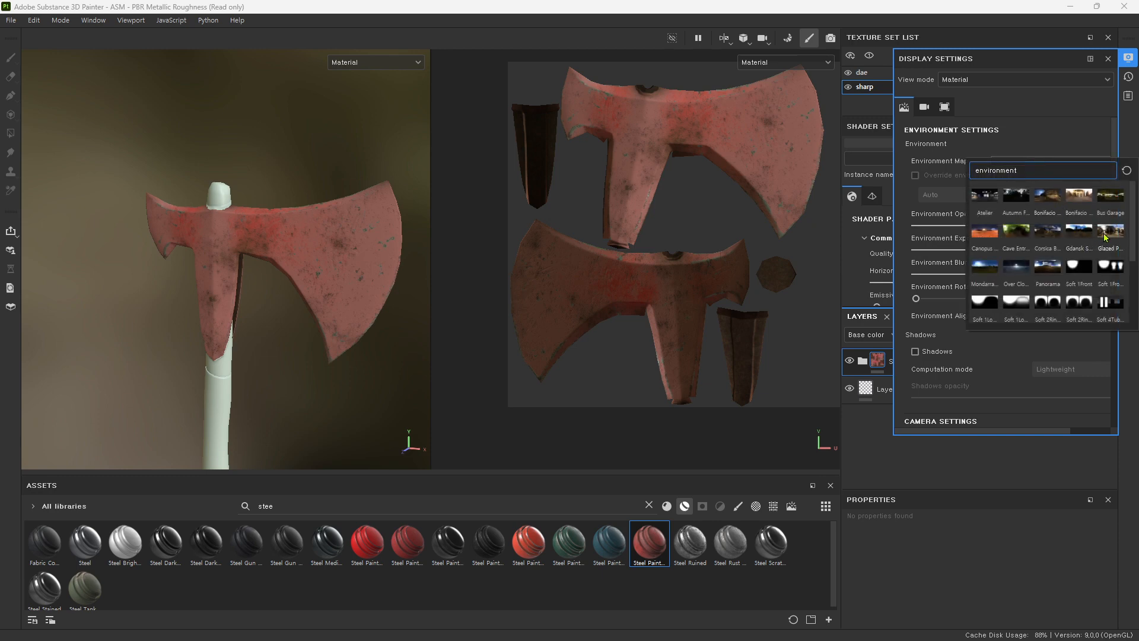
pyautogui.moveTo(1106, 237)
pyautogui.click(1111, 232)
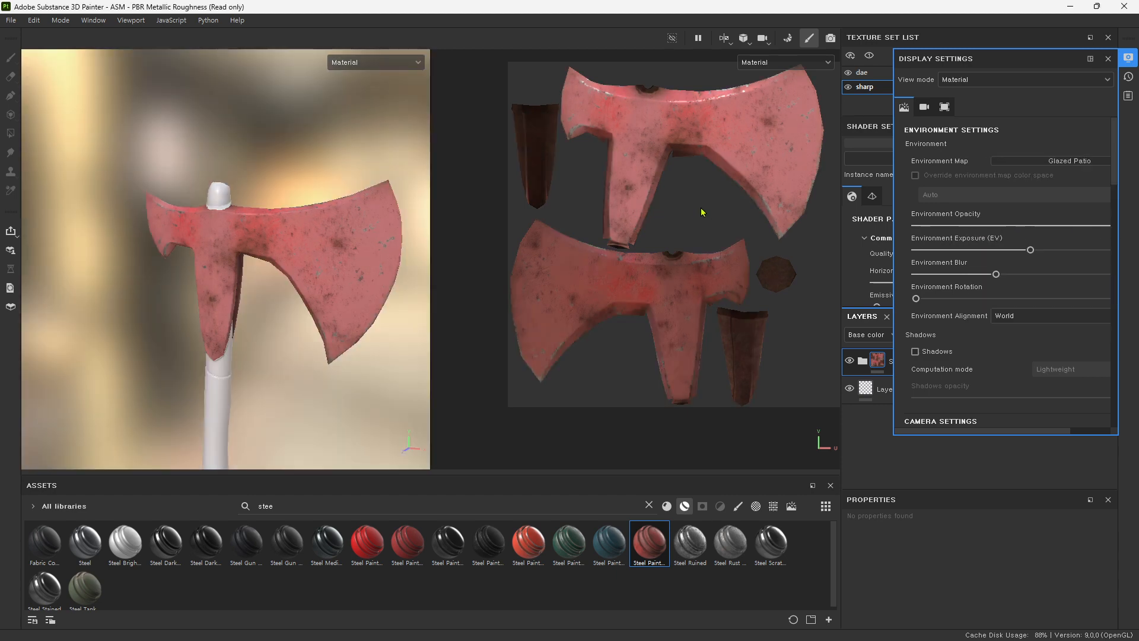
# Step: Reduce the environment blur to its minimum and inspect the axe against the background from different angles
pyautogui.moveTo(989, 225); pyautogui.dragTo(1109, 225)
pyautogui.moveTo(995, 274); pyautogui.dragTo(878, 276)
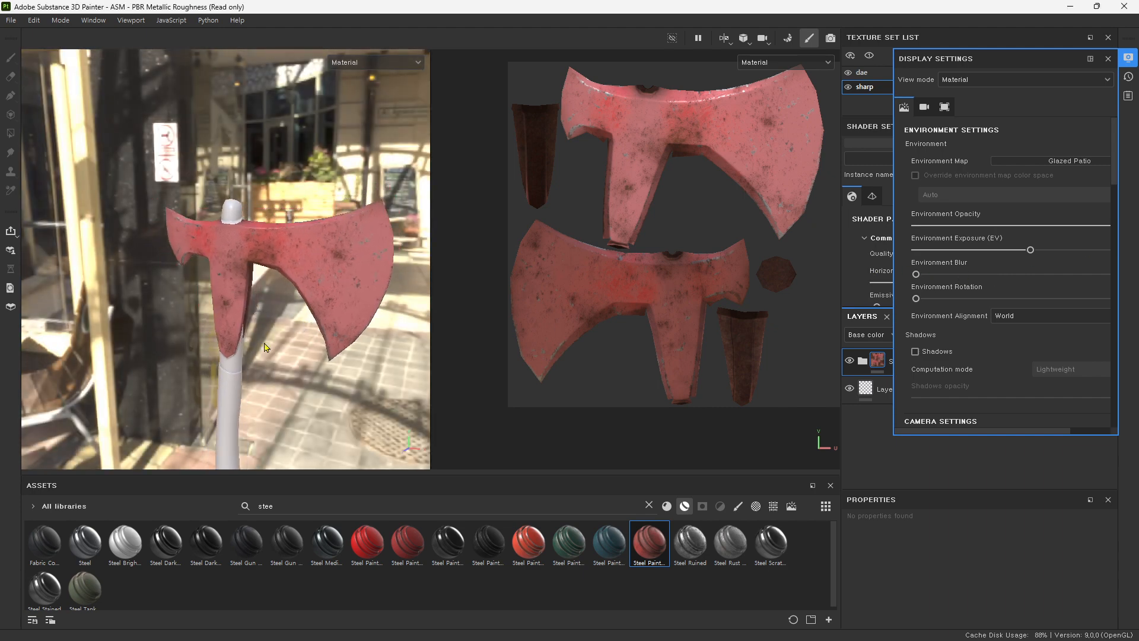
pyautogui.keyDown('alt'); pyautogui.moveTo(310, 333); pyautogui.dragTo(255, 338); pyautogui.keyUp('alt')
pyautogui.keyDown('alt'); pyautogui.moveTo(255, 339); pyautogui.dragTo(281, 338, button='right'); pyautogui.keyUp('alt')
pyautogui.keyDown('alt'); pyautogui.moveTo(282, 338); pyautogui.dragTo(300, 344); pyautogui.keyUp('alt')
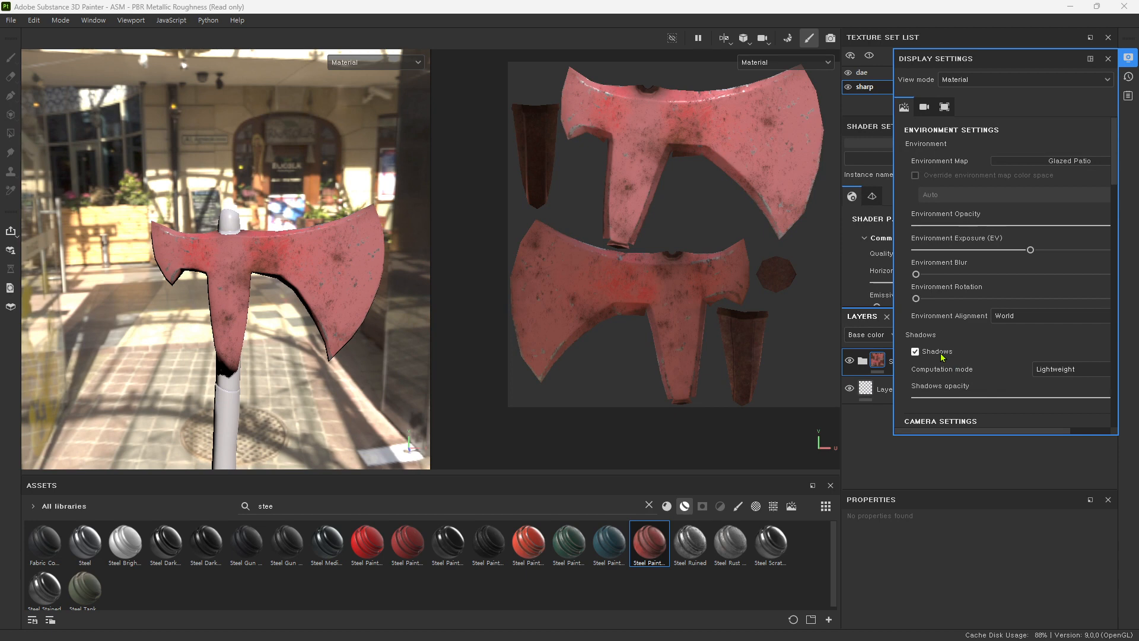
# Step: Examine the camera, tone mapping, wireframe and grid options in the display settings
pyautogui.scroll(-3, 962, 376)
pyautogui.scroll(-6, 962, 376)
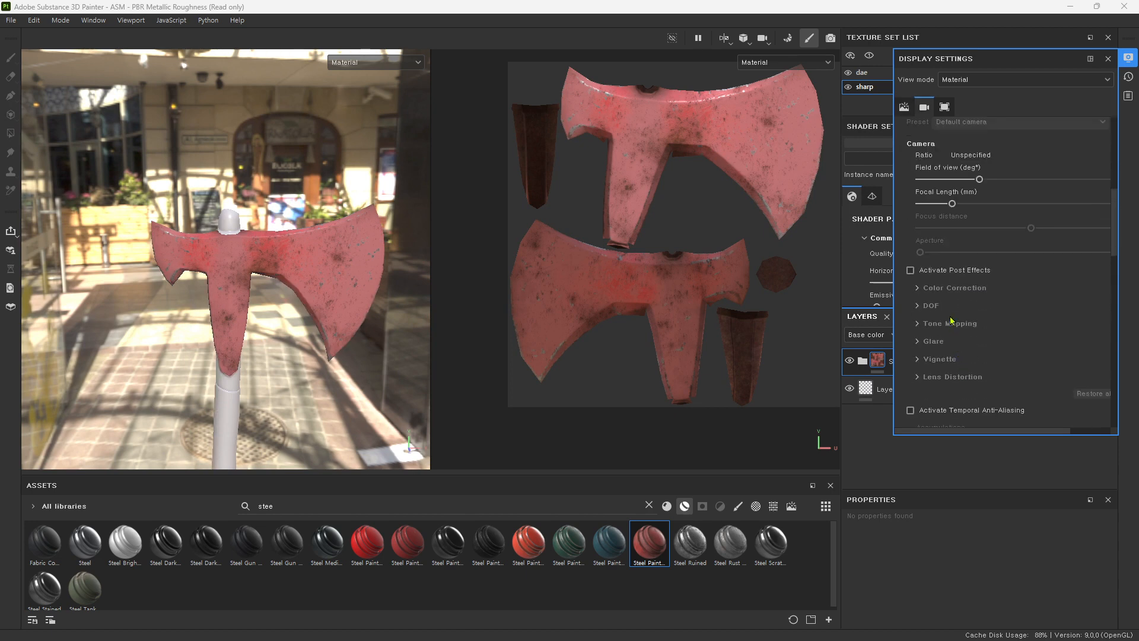
pyautogui.scroll(-10, 956, 277)
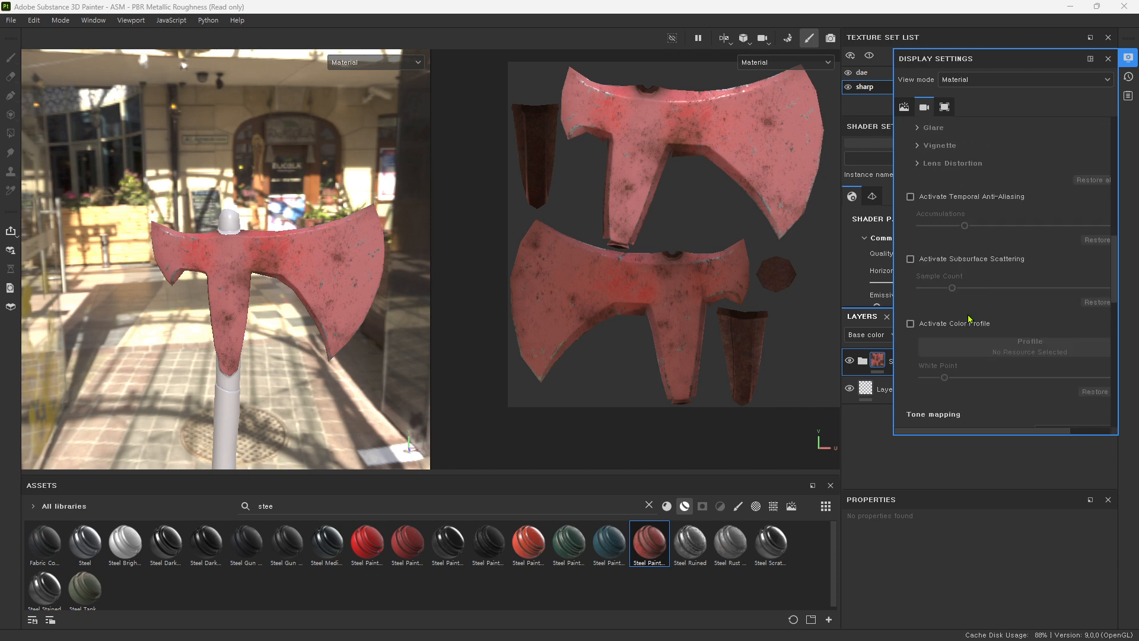
pyautogui.scroll(-9, 968, 320)
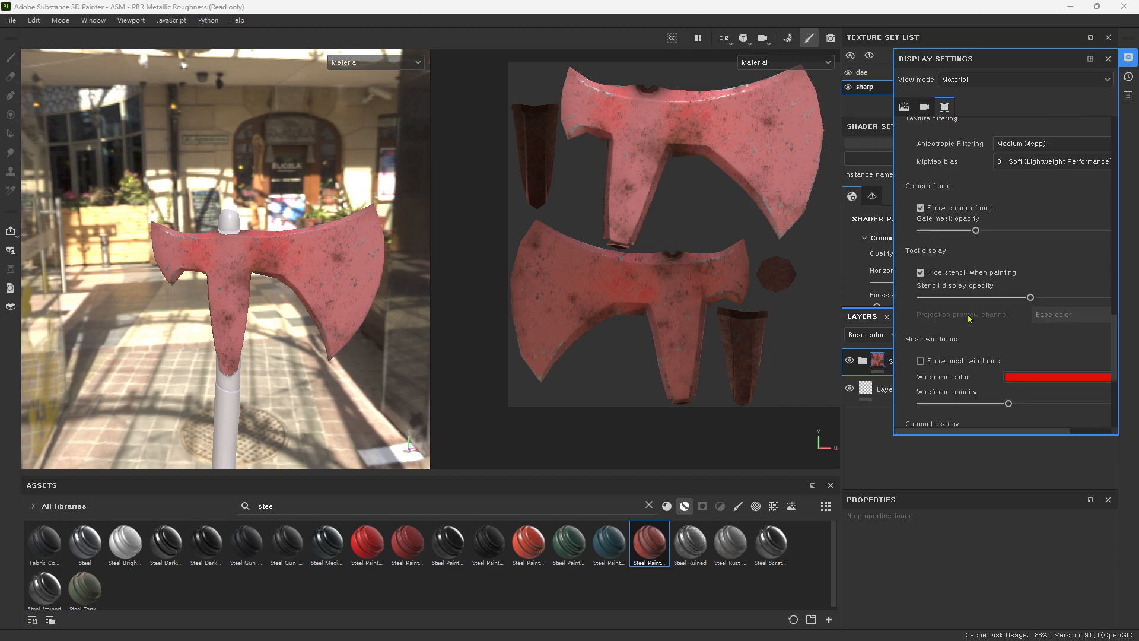
pyautogui.scroll(-1, 969, 319)
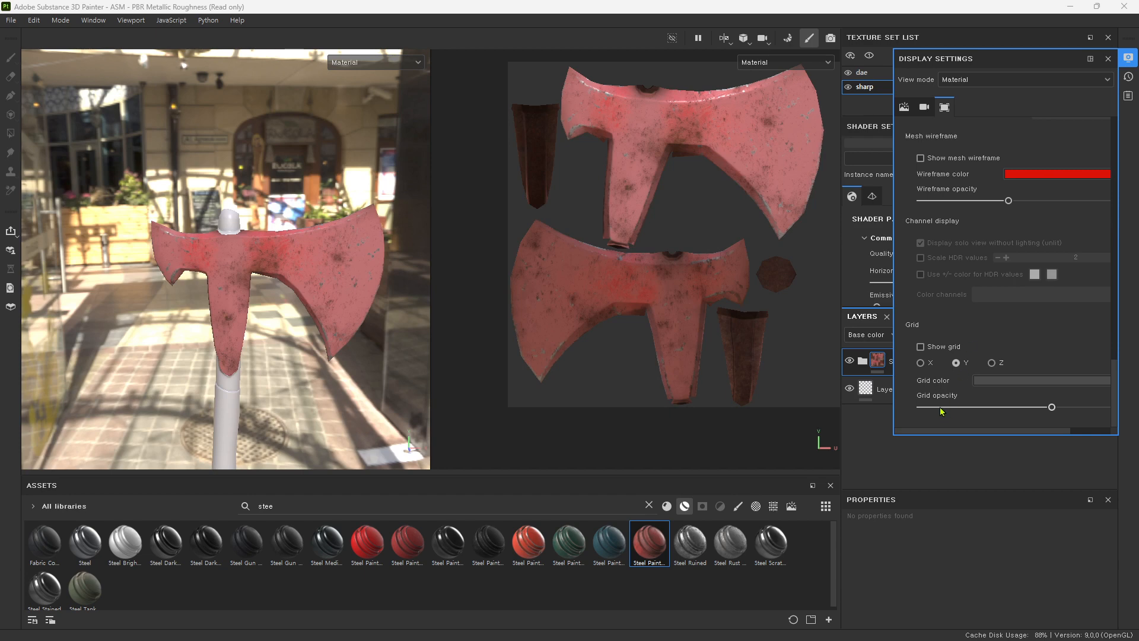
pyautogui.scroll(1, 940, 411)
pyautogui.scroll(7, 941, 411)
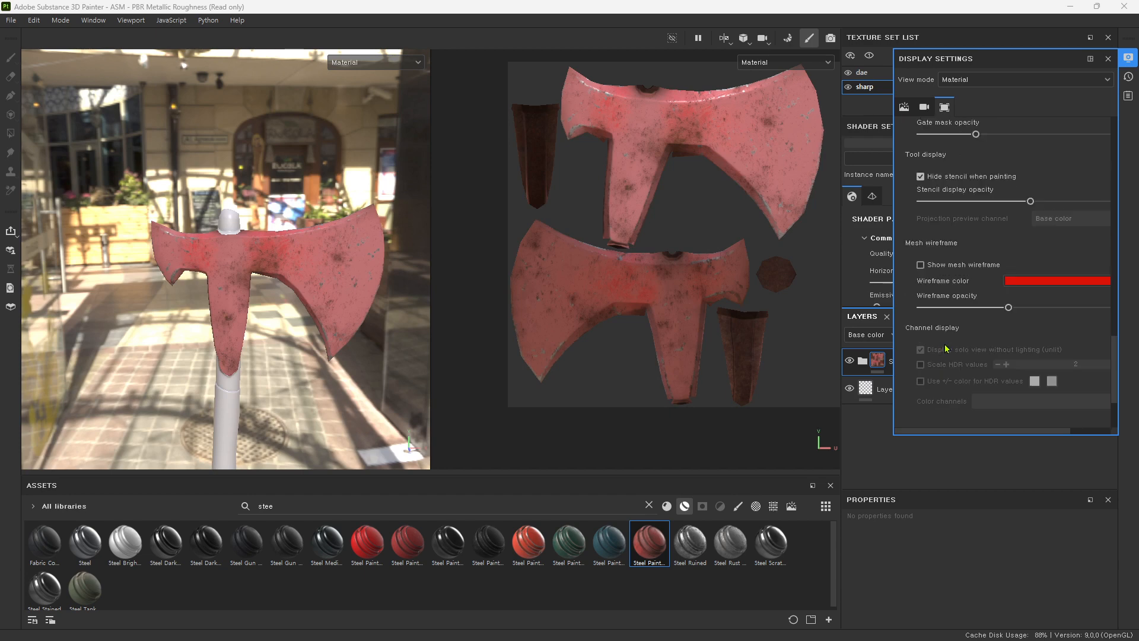
pyautogui.scroll(8, 947, 348)
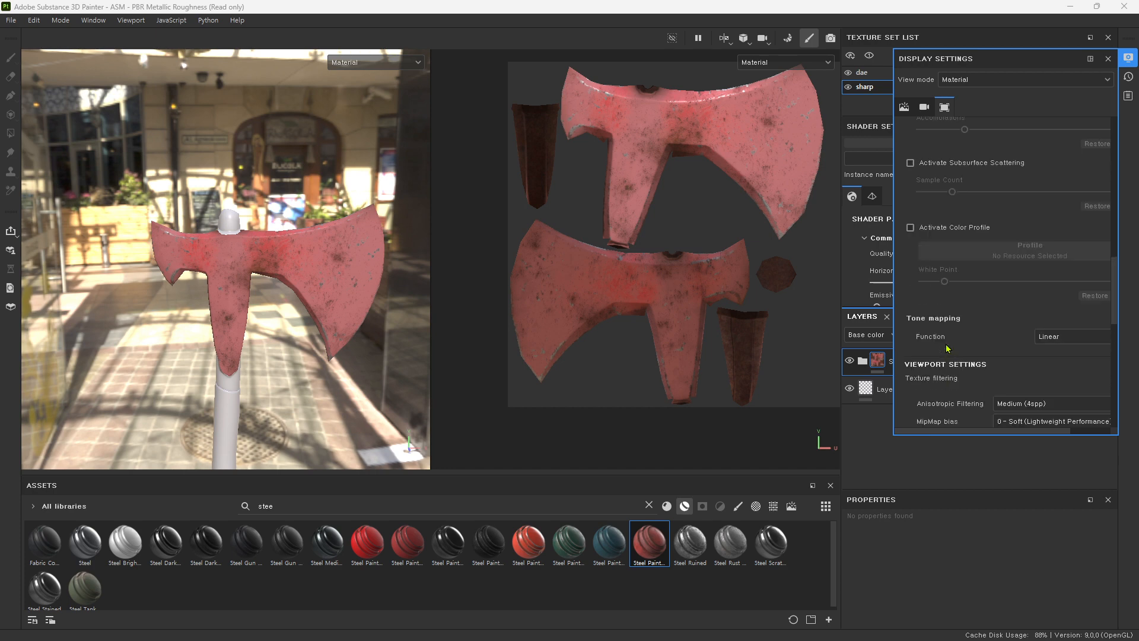
pyautogui.scroll(1, 947, 349)
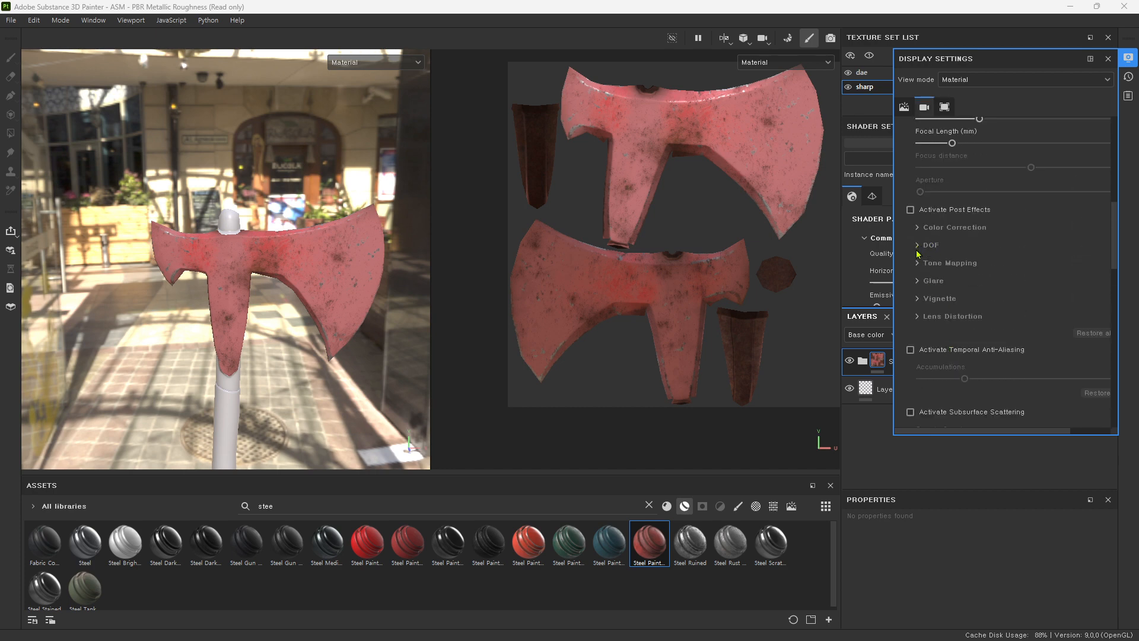
# Step: Activate post effects and review the Color Correction, DOF, Tone Mapping, Glare and Vignette options
pyautogui.click(910, 209)
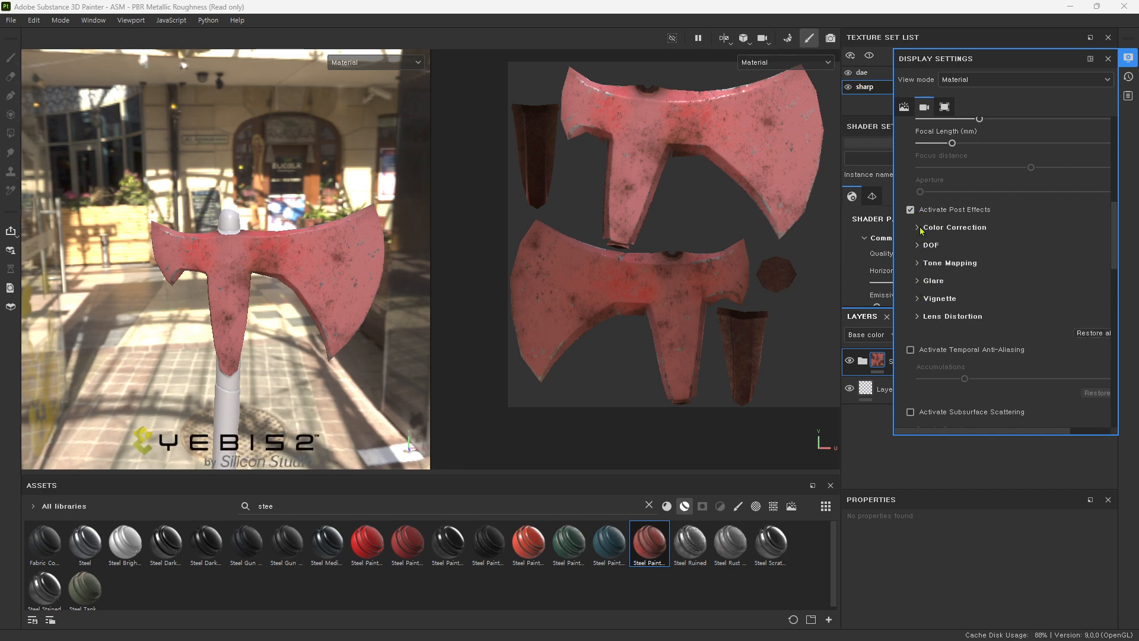
pyautogui.click(920, 229)
pyautogui.click(920, 229)
pyautogui.click(918, 246)
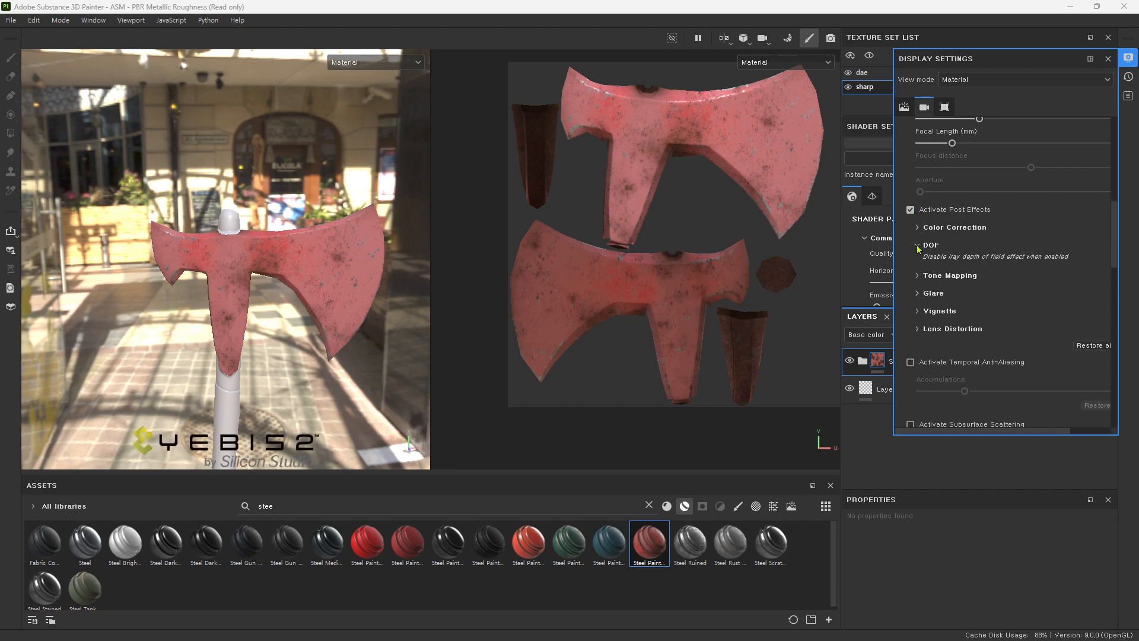
pyautogui.click(918, 247)
pyautogui.click(919, 263)
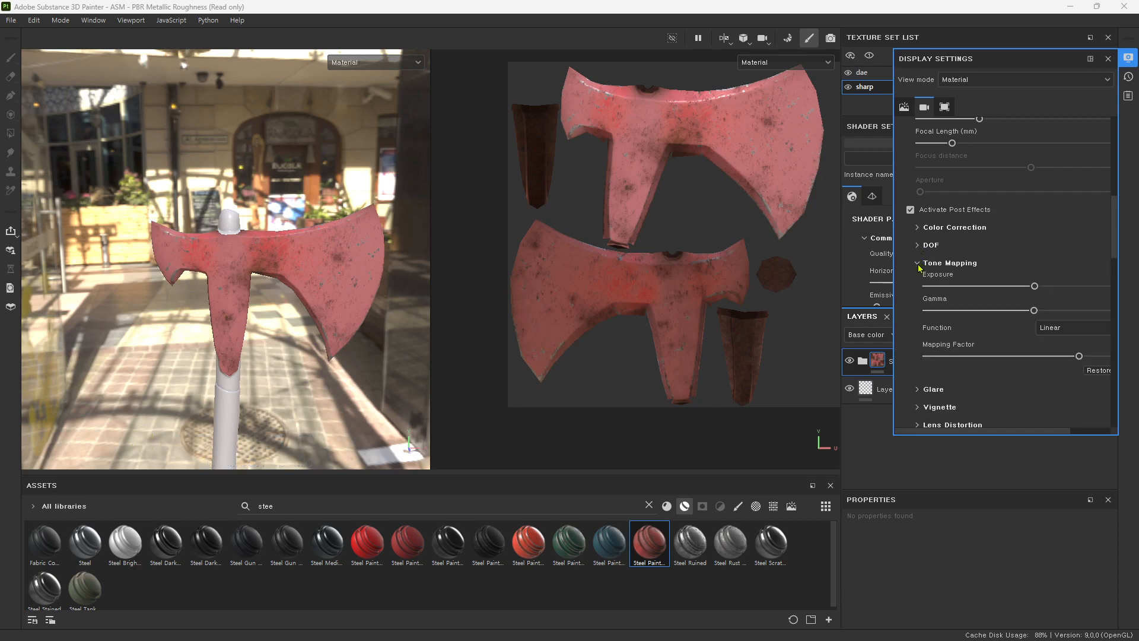
pyautogui.click(918, 263)
pyautogui.click(918, 281)
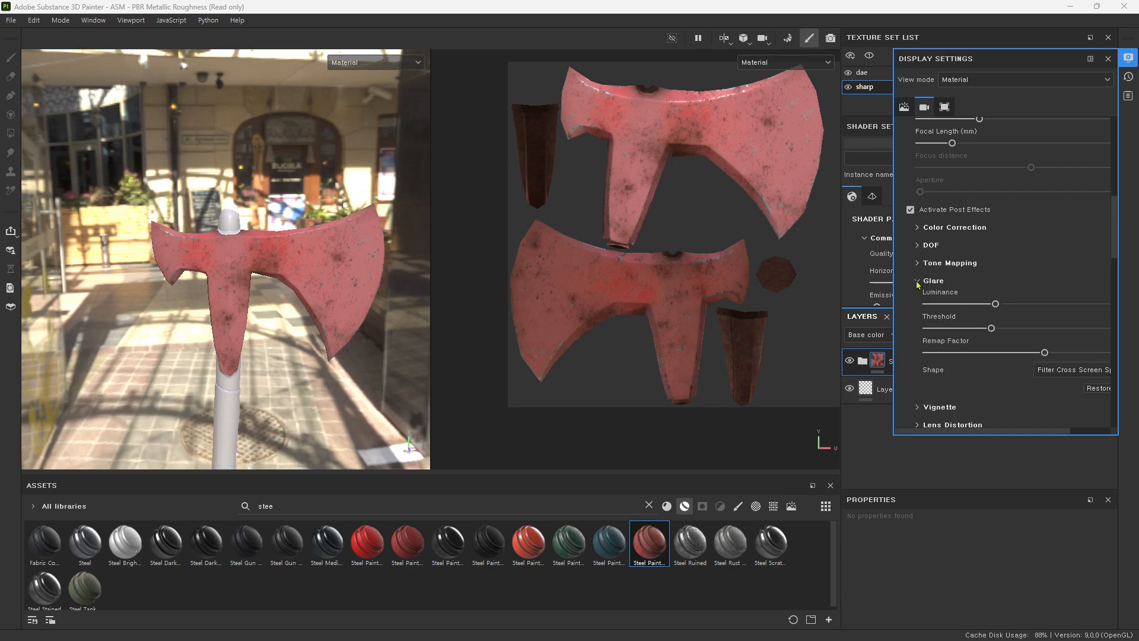
pyautogui.click(918, 281)
pyautogui.click(918, 299)
pyautogui.click(918, 299)
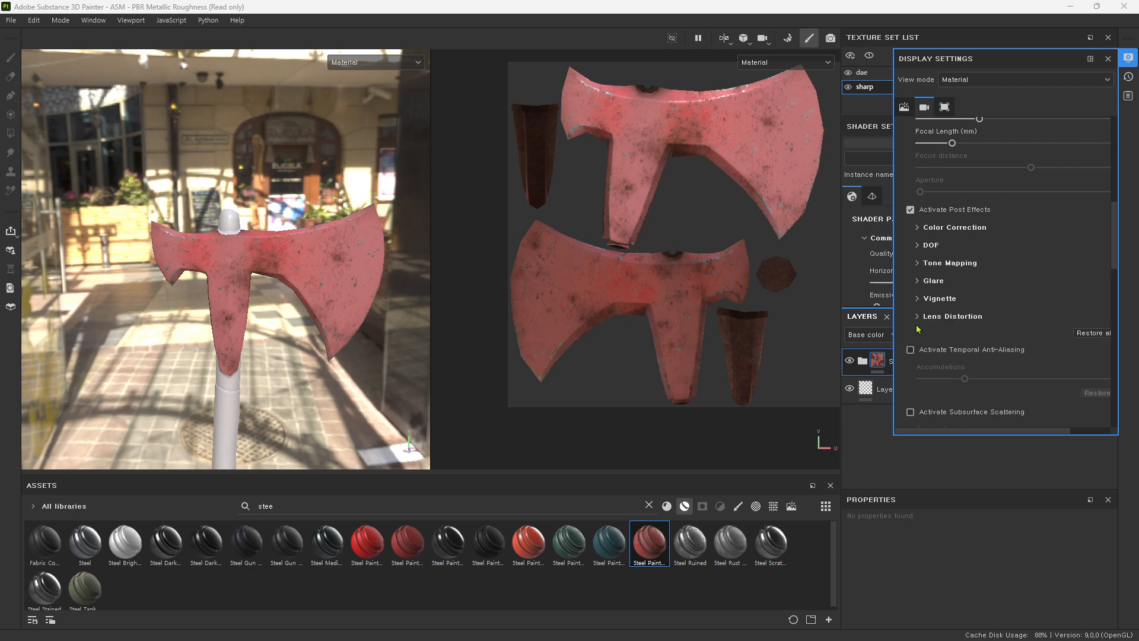
# Step: Examine the Lens Distortion options and the subsurface scattering and color profile settings
pyautogui.click(917, 318)
pyautogui.scroll(-3, 921, 320)
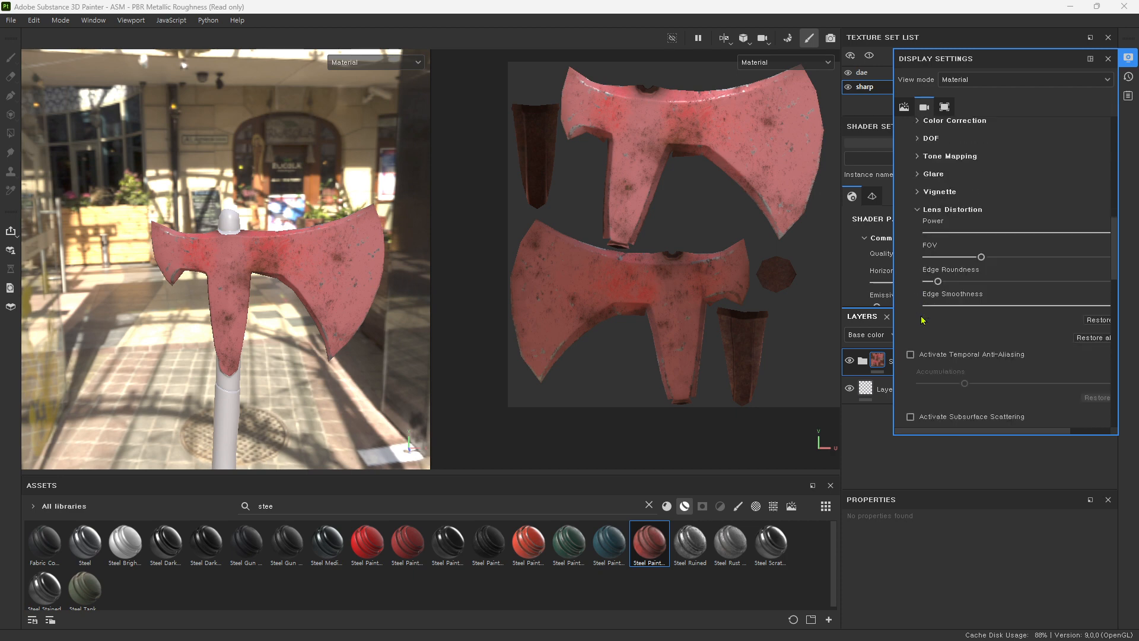
pyautogui.scroll(-4, 922, 319)
pyautogui.scroll(-4, 922, 320)
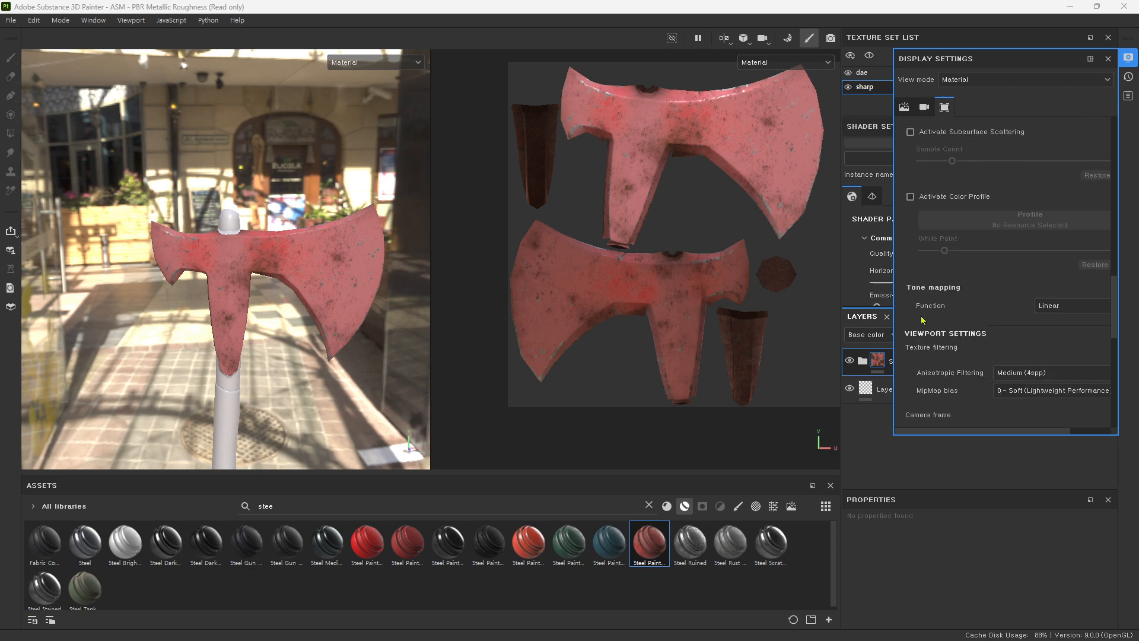
pyautogui.scroll(8, 922, 320)
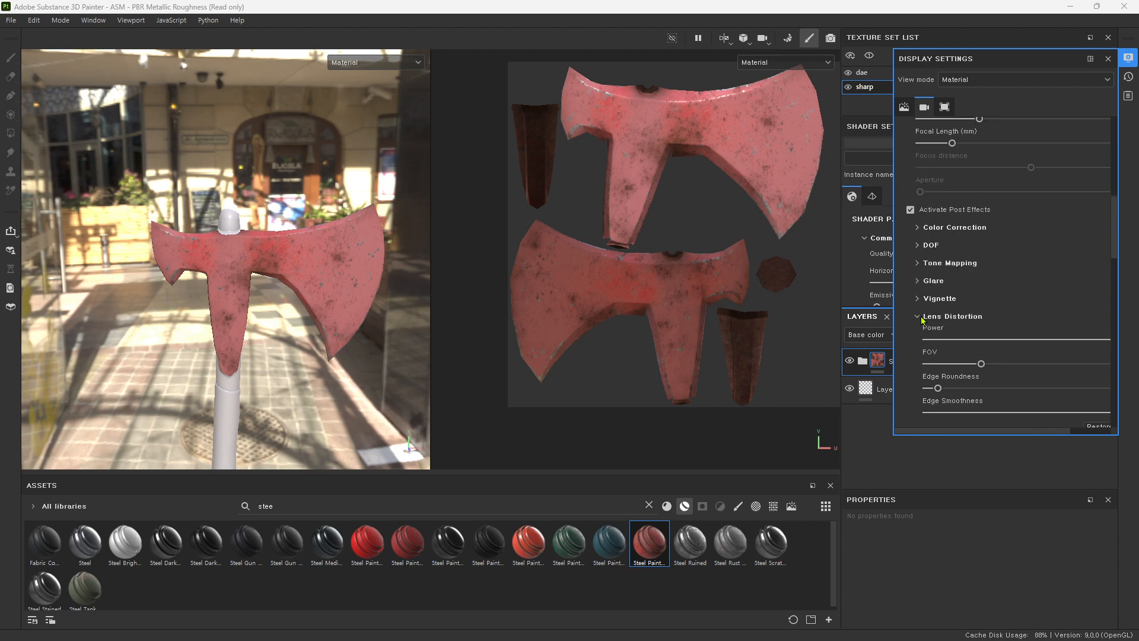
pyautogui.click(918, 316)
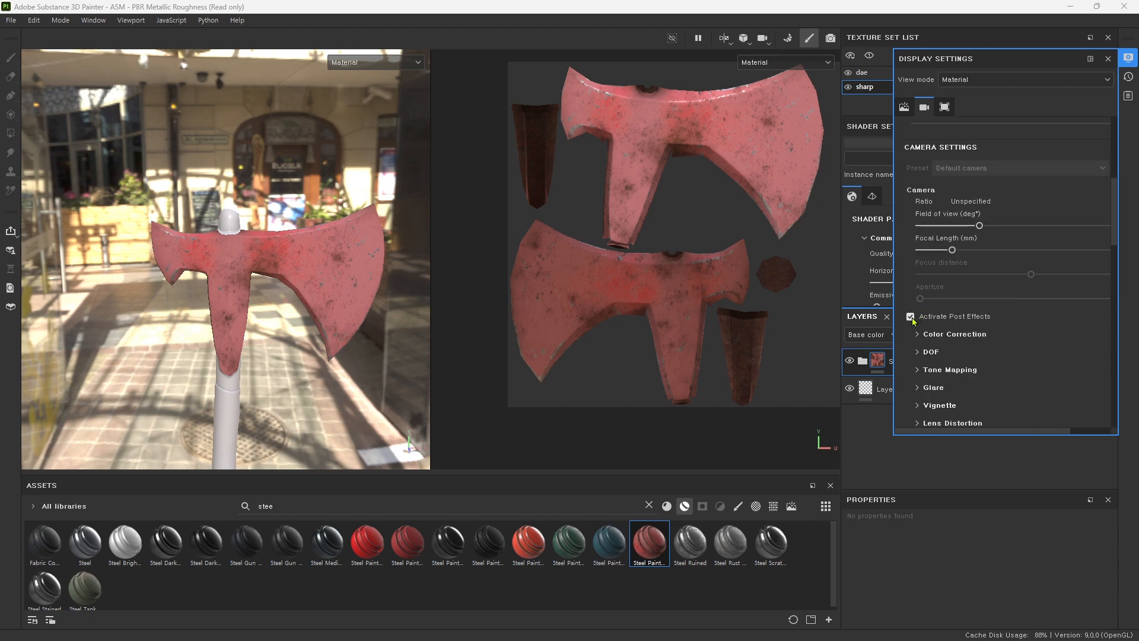
# Step: Set the environment rotation to its maximum and raise the environment exposure slightly, checking the lighting on the axe
pyautogui.scroll(4, 913, 314)
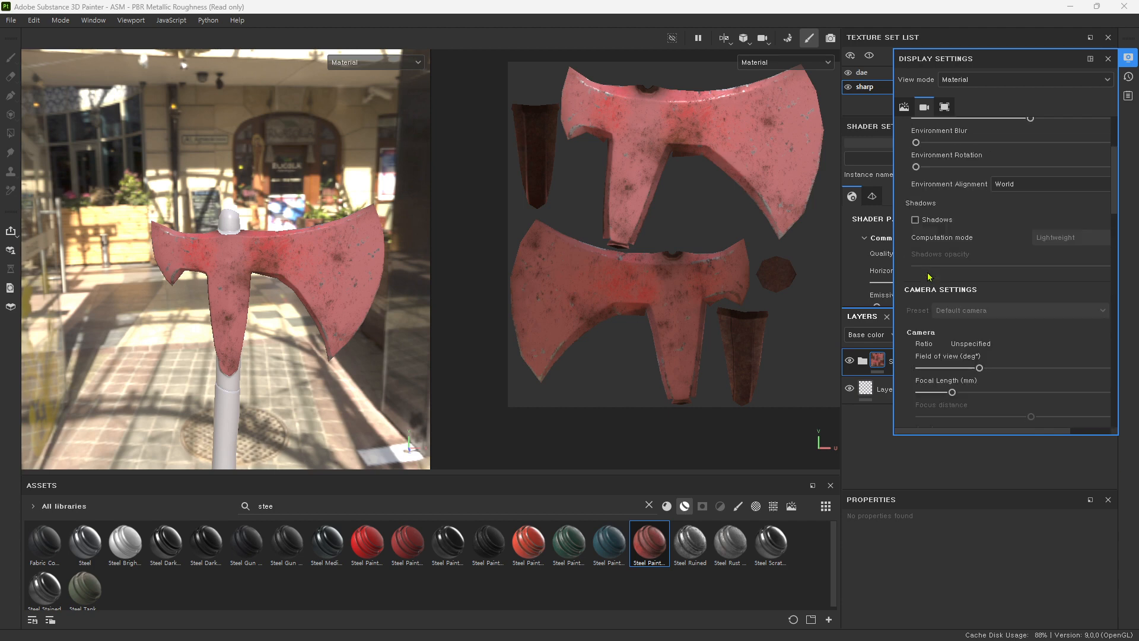
pyautogui.scroll(1, 929, 277)
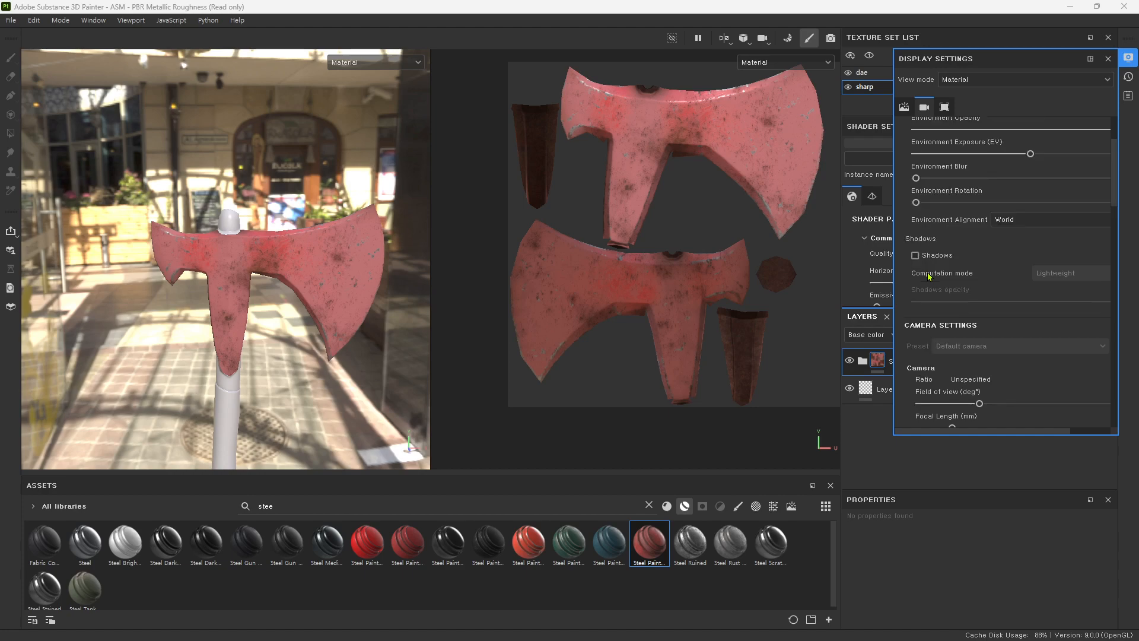
pyautogui.scroll(3, 935, 299)
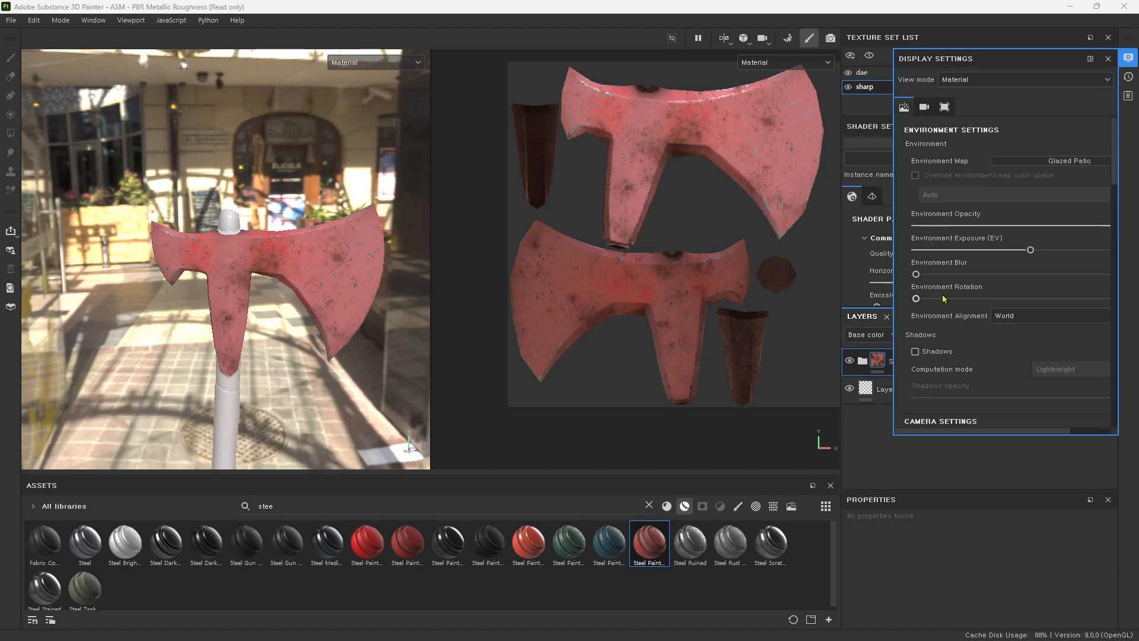
pyautogui.moveTo(916, 299); pyautogui.dragTo(1133, 311)
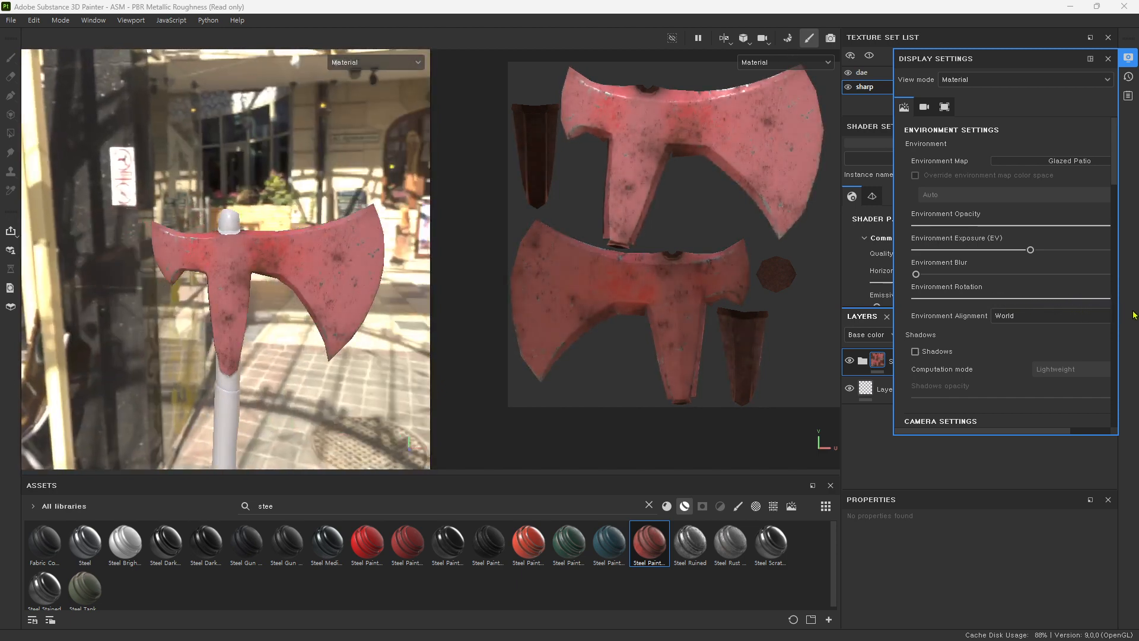
pyautogui.scroll(-2, 309, 168)
pyautogui.scroll(1, 308, 168)
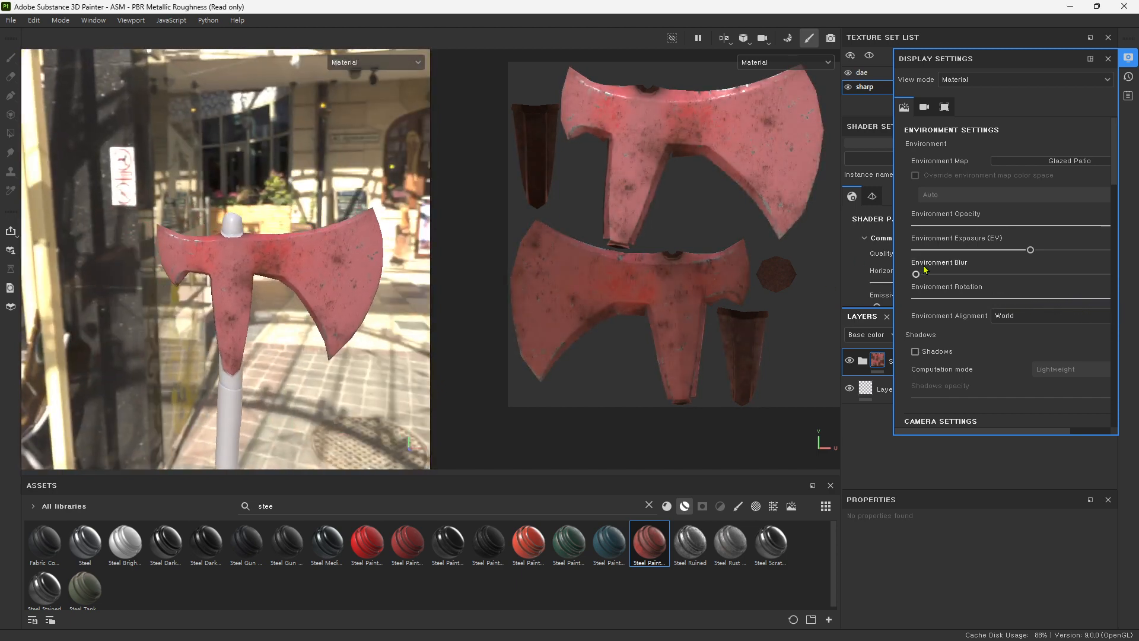
pyautogui.moveTo(1030, 250)
pyautogui.mouseDown()
pyautogui.moveTo(1051, 251)
pyautogui.moveTo(1037, 254)
pyautogui.mouseUp()
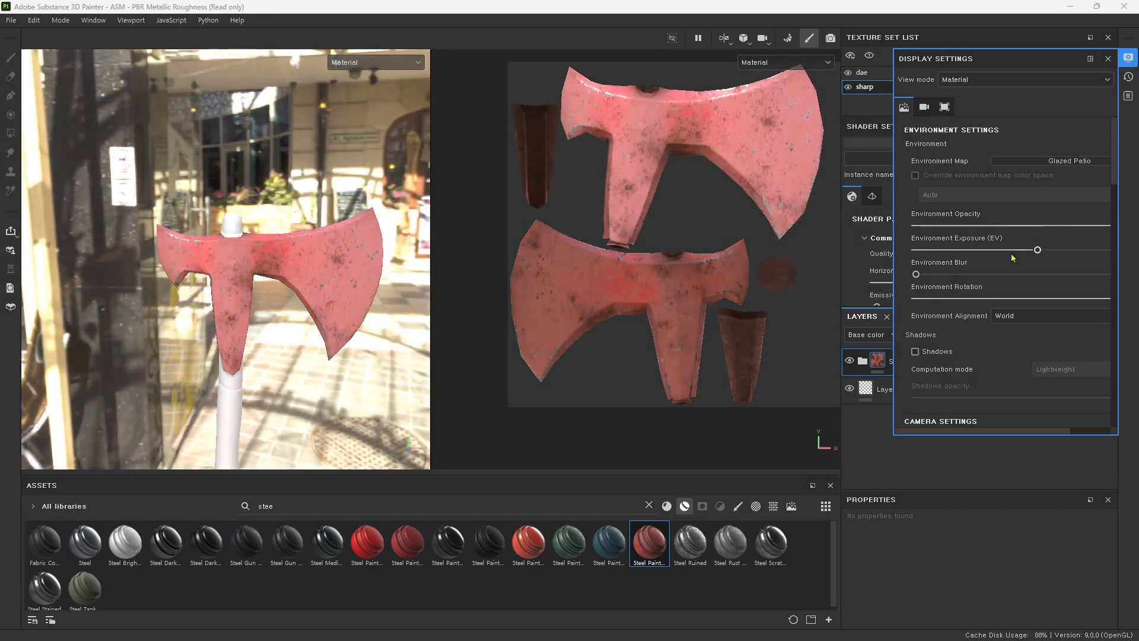
pyautogui.moveTo(350, 232)
pyautogui.keyDown('alt'); pyautogui.mouseDown()
pyautogui.moveTo(7, 215)
pyautogui.moveTo(336, 225)
pyautogui.mouseUp(); pyautogui.keyUp('alt')
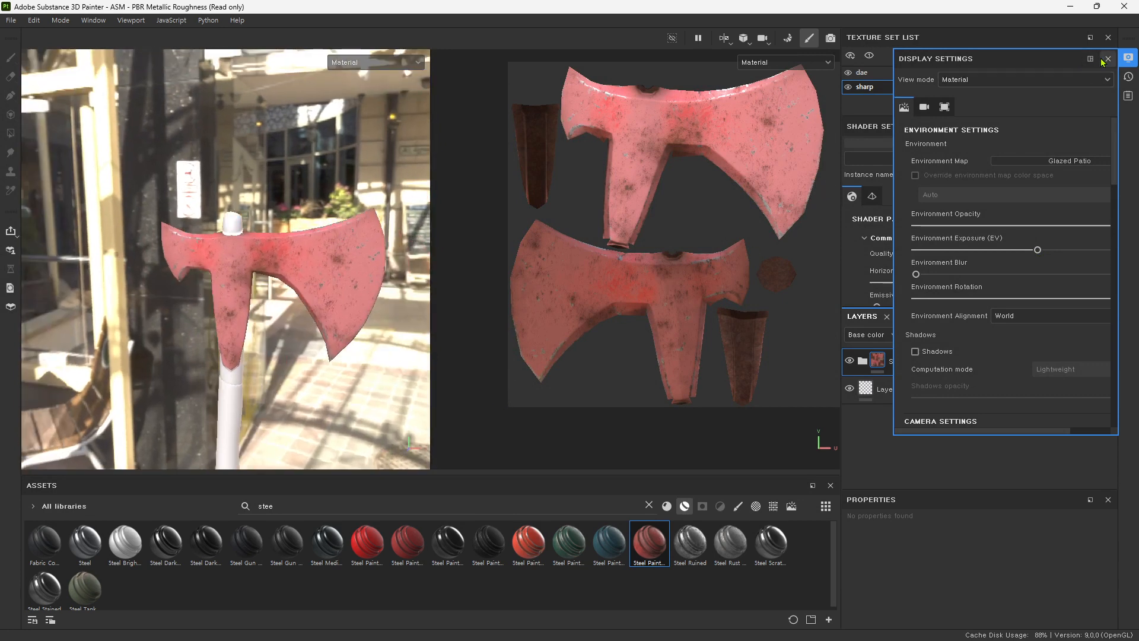
# Step: Reduce the environment opacity to zero to hide the background image, and close the display settings
pyautogui.moveTo(1037, 226); pyautogui.dragTo(916, 226)
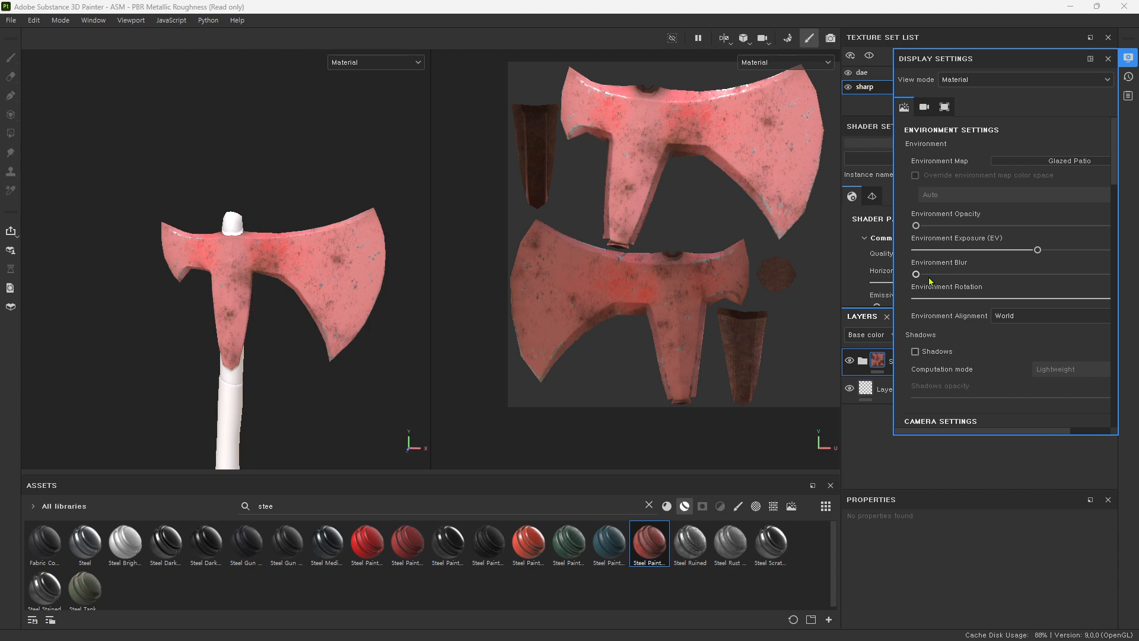
pyautogui.click(1107, 58)
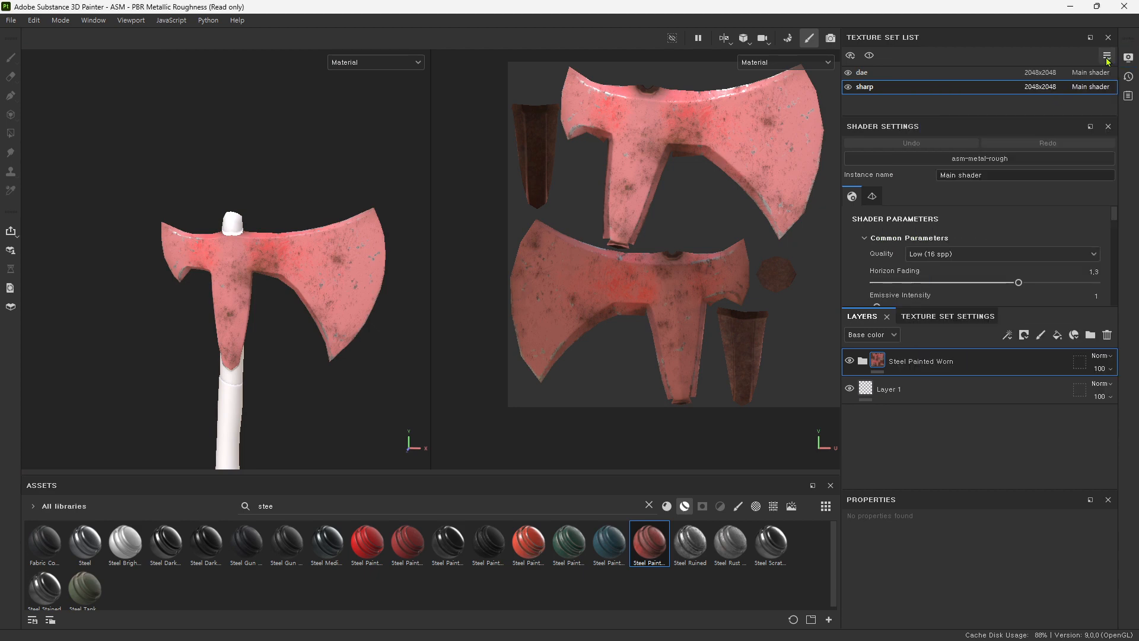
pyautogui.keyDown('shift'); pyautogui.moveTo(329, 381); pyautogui.dragTo(360, 381, button='right'); pyautogui.keyUp('shift')
pyautogui.keyDown('alt'); pyautogui.moveTo(360, 386); pyautogui.dragTo(342, 387); pyautogui.keyUp('alt')
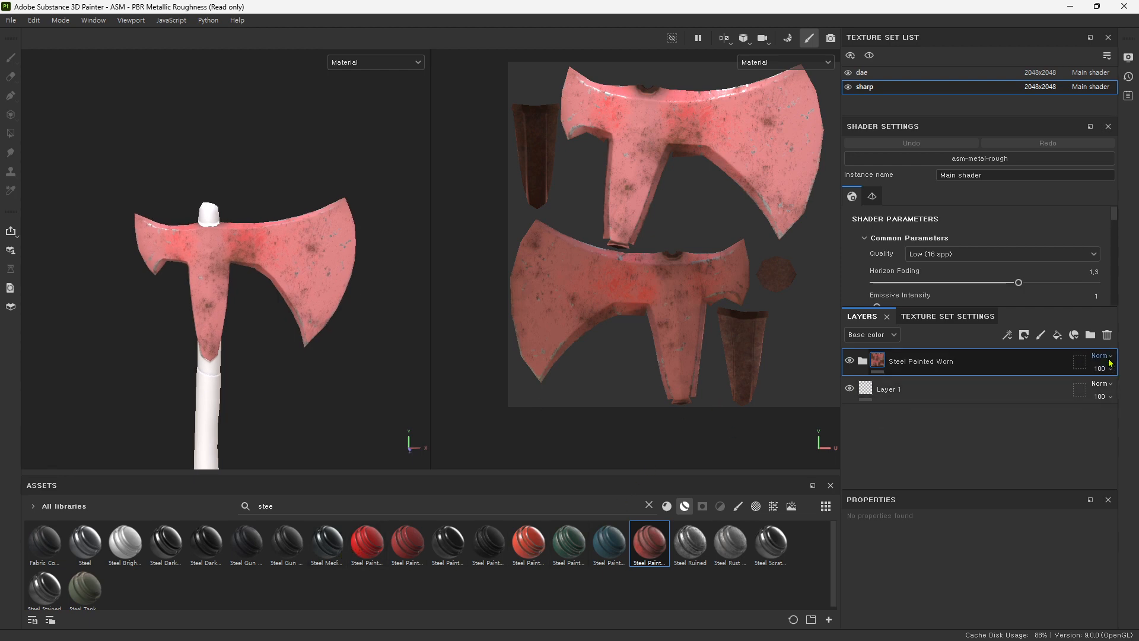
# Step: Replace the Steel Painted Worn material on the axe head with the Steel Painted smart material
pyautogui.click(1107, 334)
pyautogui.moveTo(367, 541); pyautogui.dragTo(894, 358)
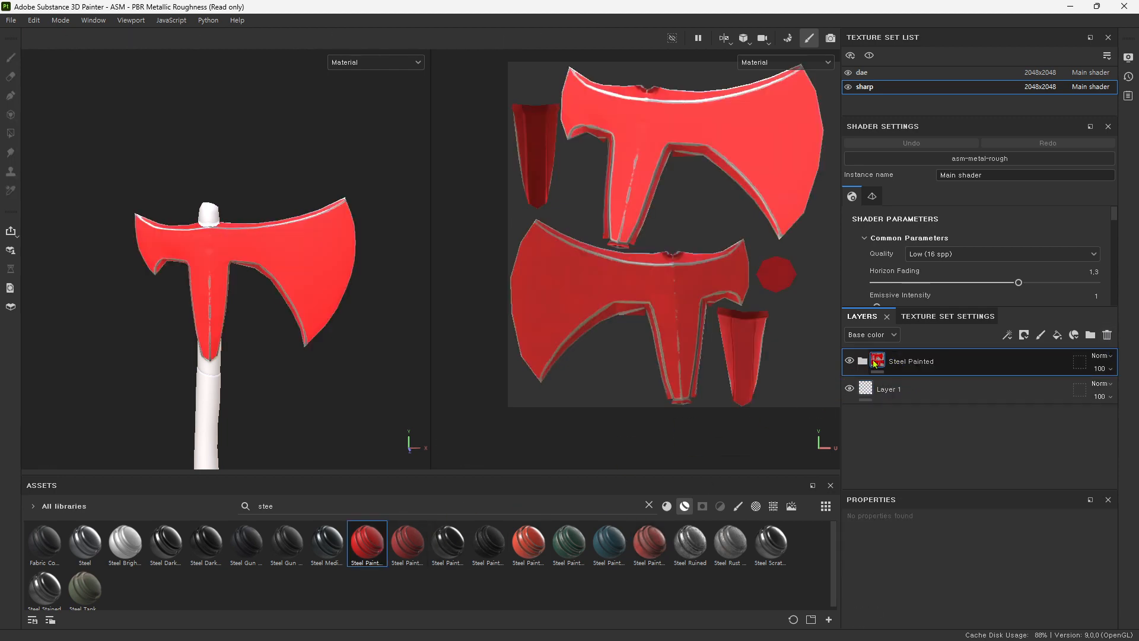
pyautogui.moveTo(294, 376)
pyautogui.keyDown('alt'); pyautogui.mouseDown()
pyautogui.moveTo(292, 341)
pyautogui.moveTo(293, 375)
pyautogui.mouseUp(); pyautogui.keyUp('alt')
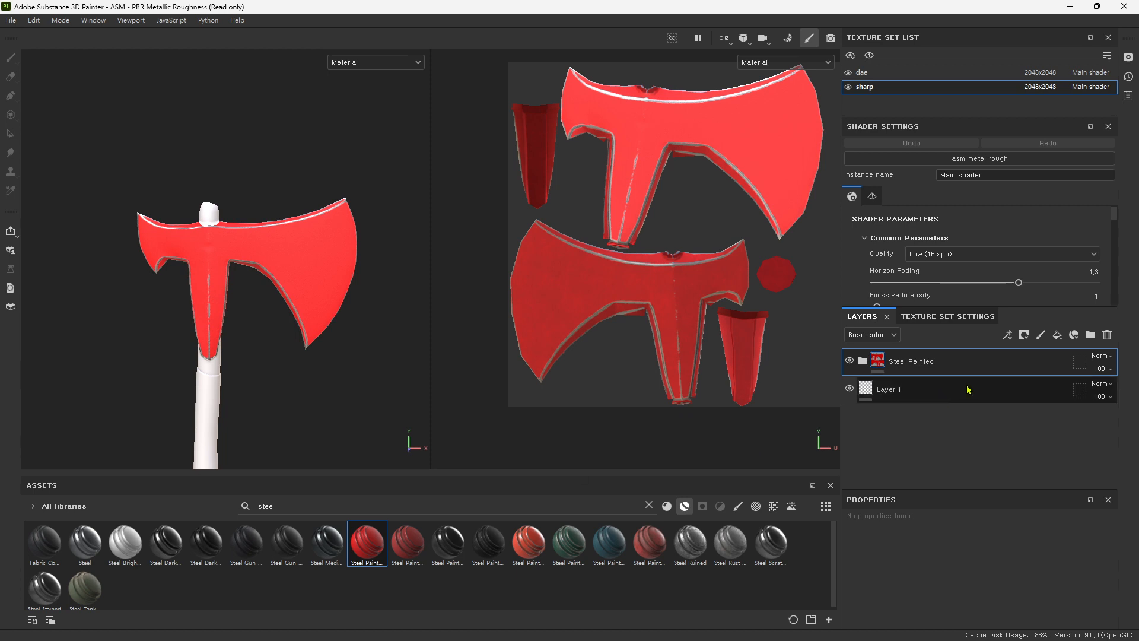
# Step: Replace the axe head's material with the Steel Painted Chipped Dirty smart material and look through its sublayers
pyautogui.click(1107, 338)
pyautogui.moveTo(407, 541); pyautogui.dragTo(901, 352)
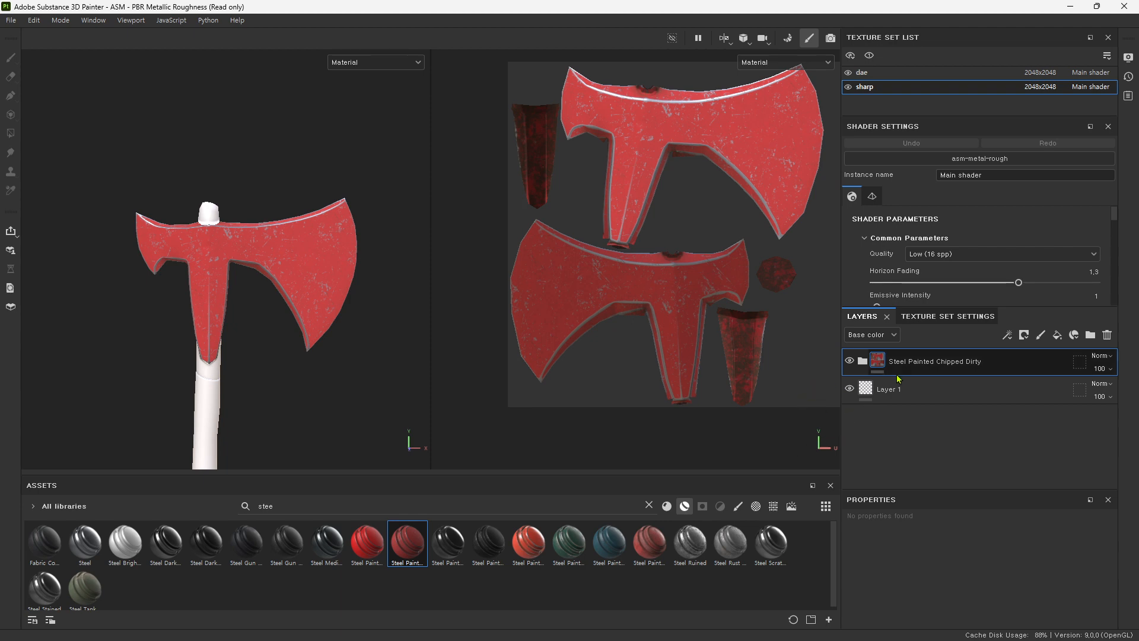
pyautogui.click(865, 364)
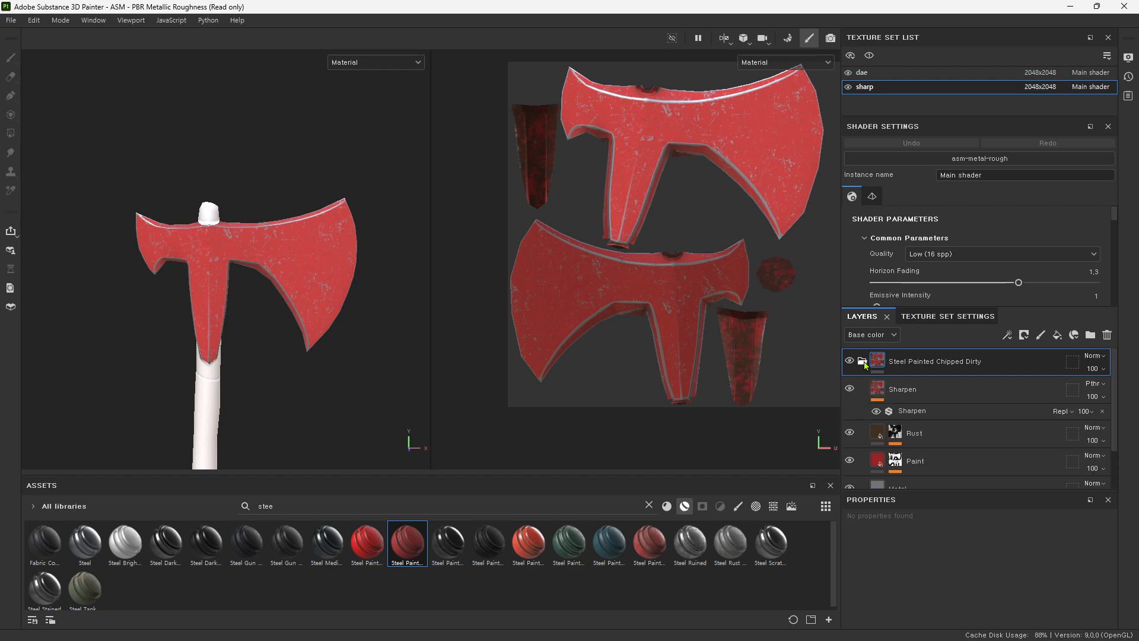
pyautogui.scroll(-2, 886, 429)
pyautogui.scroll(-1, 886, 430)
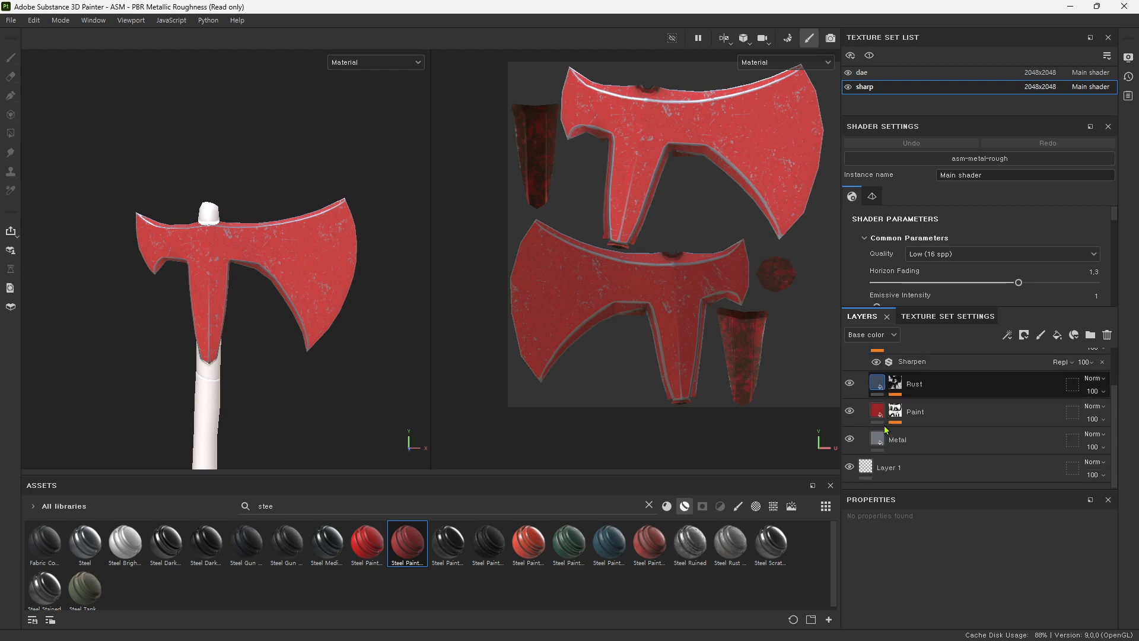
pyautogui.scroll(3, 895, 450)
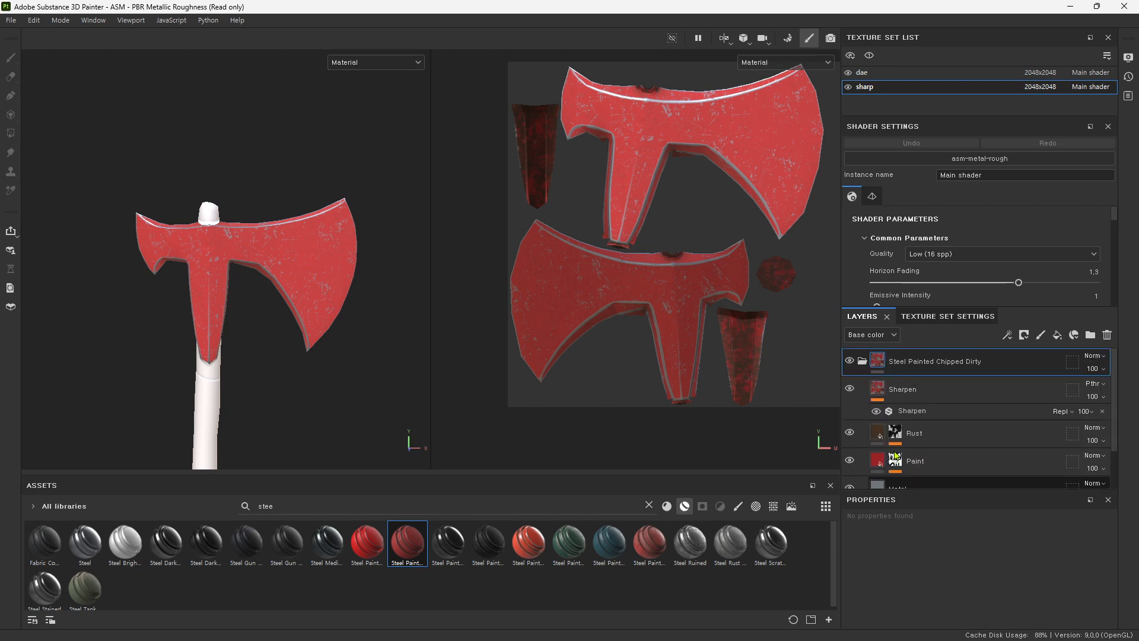
pyautogui.click(862, 362)
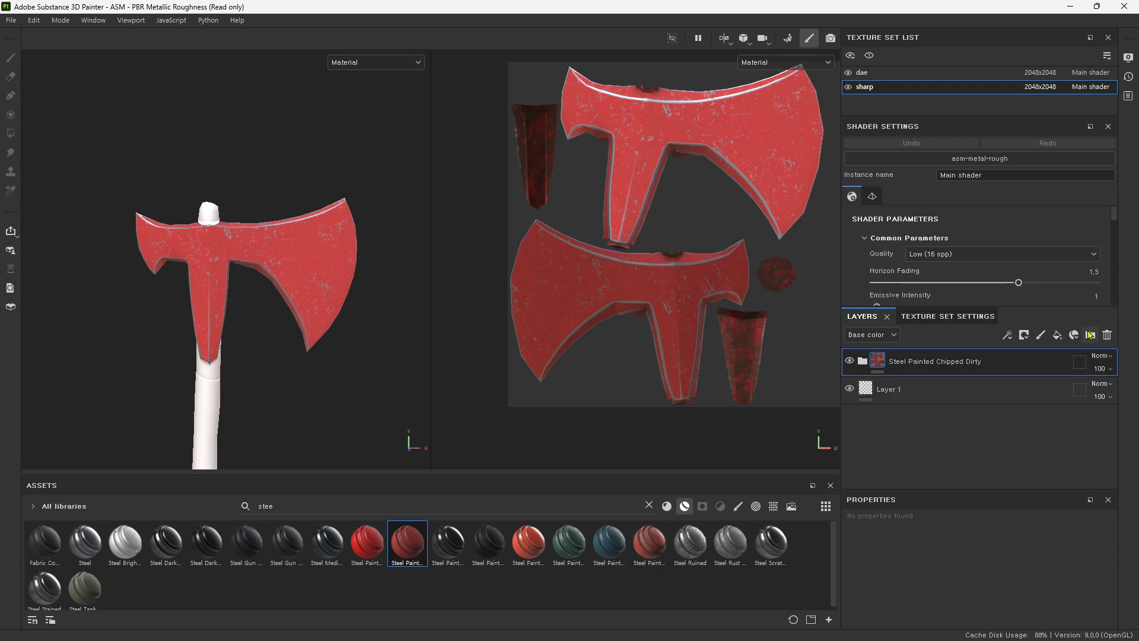
# Step: Change the base color of the smart material's Paint layer to dark maroon, hex 381B1B
pyautogui.click(862, 362)
pyautogui.click(862, 362)
pyautogui.click(863, 362)
pyautogui.scroll(-2, 864, 368)
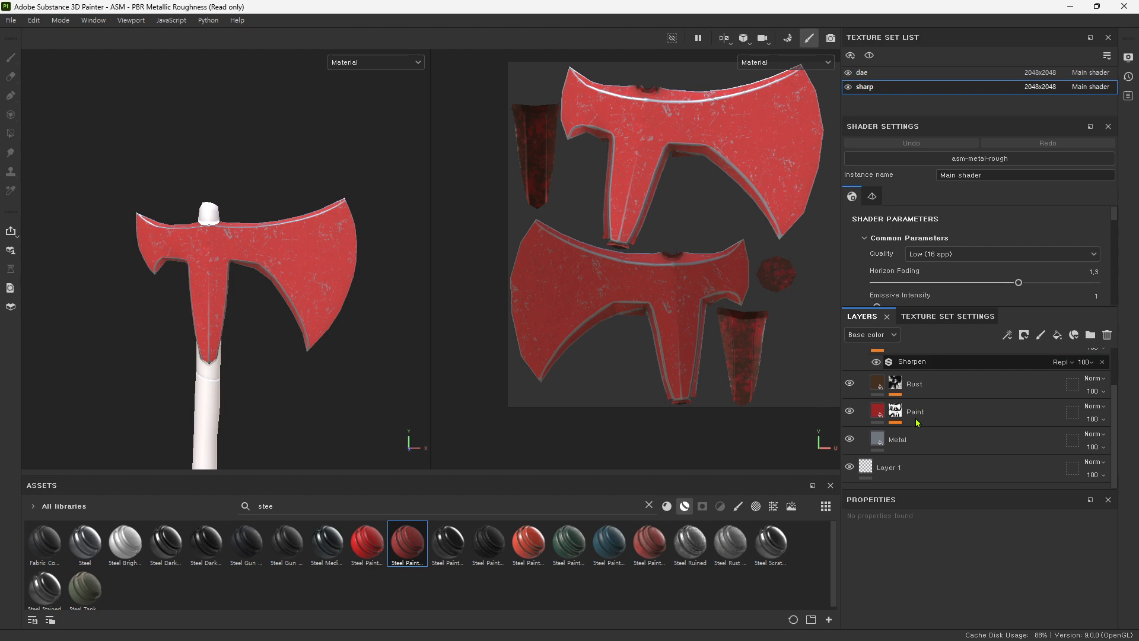
pyautogui.click(875, 417)
pyautogui.scroll(-5, 878, 549)
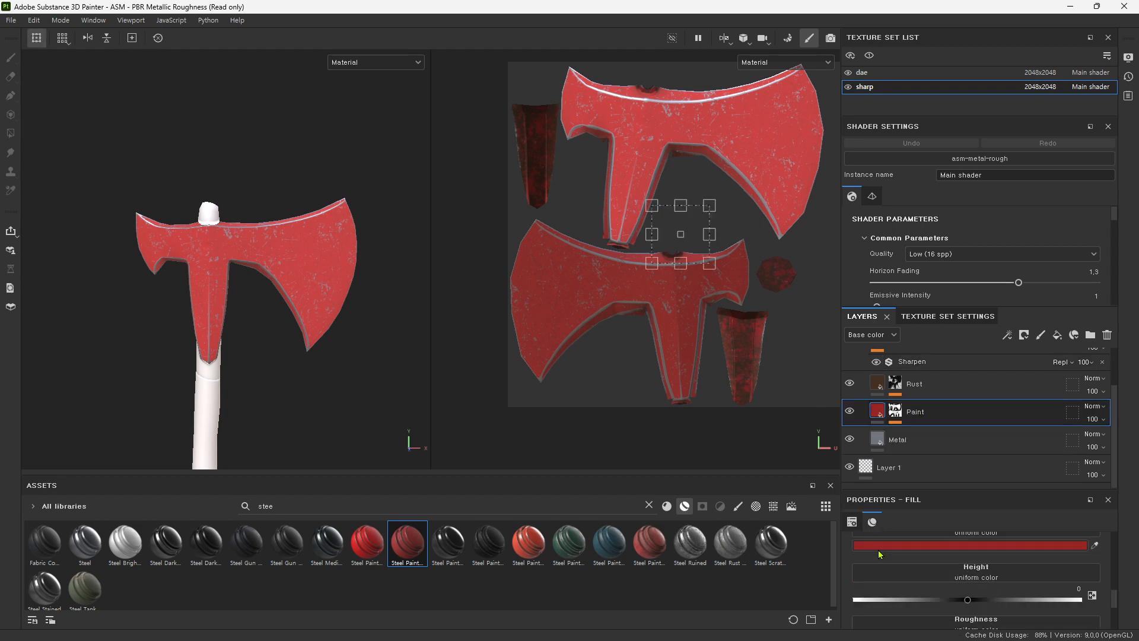
pyautogui.click(882, 545)
pyautogui.moveTo(949, 493)
pyautogui.mouseDown()
pyautogui.moveTo(940, 480)
pyautogui.moveTo(952, 500)
pyautogui.moveTo(939, 520)
pyautogui.moveTo(949, 517)
pyautogui.moveTo(936, 516)
pyautogui.moveTo(949, 516)
pyautogui.mouseUp()
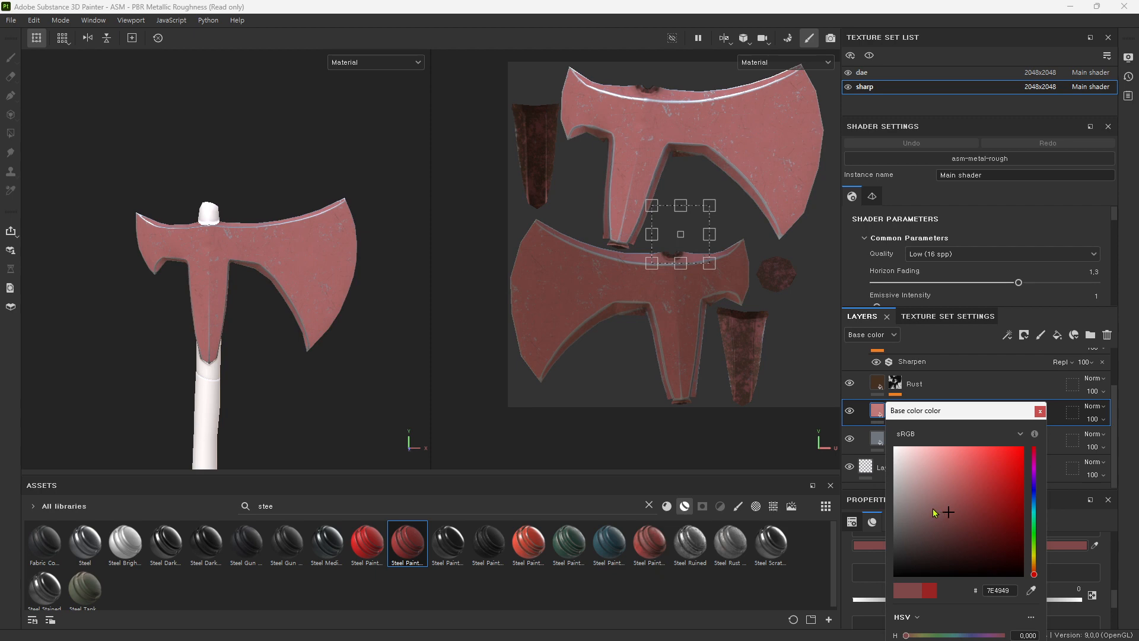
pyautogui.click(940, 536)
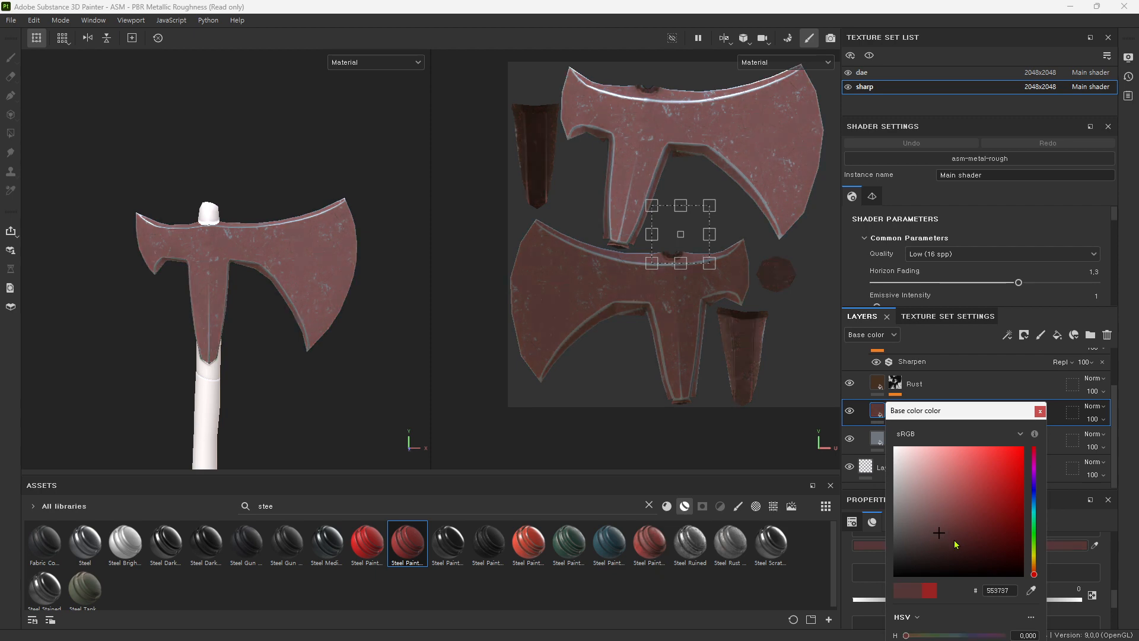
pyautogui.click(960, 542)
pyautogui.click(963, 545)
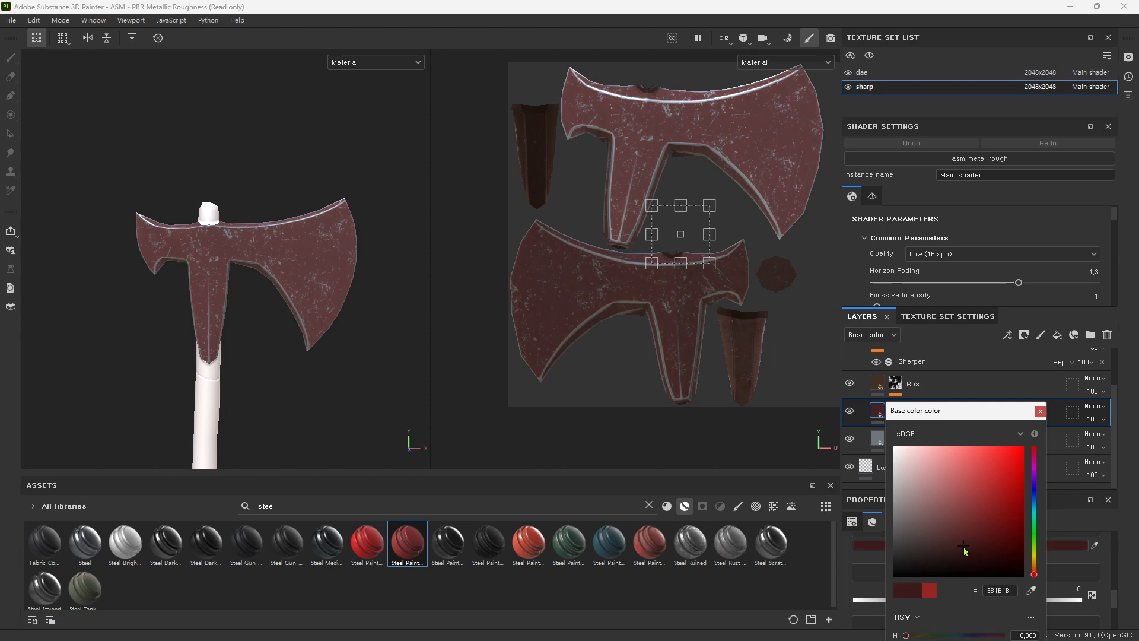
pyautogui.click(1040, 412)
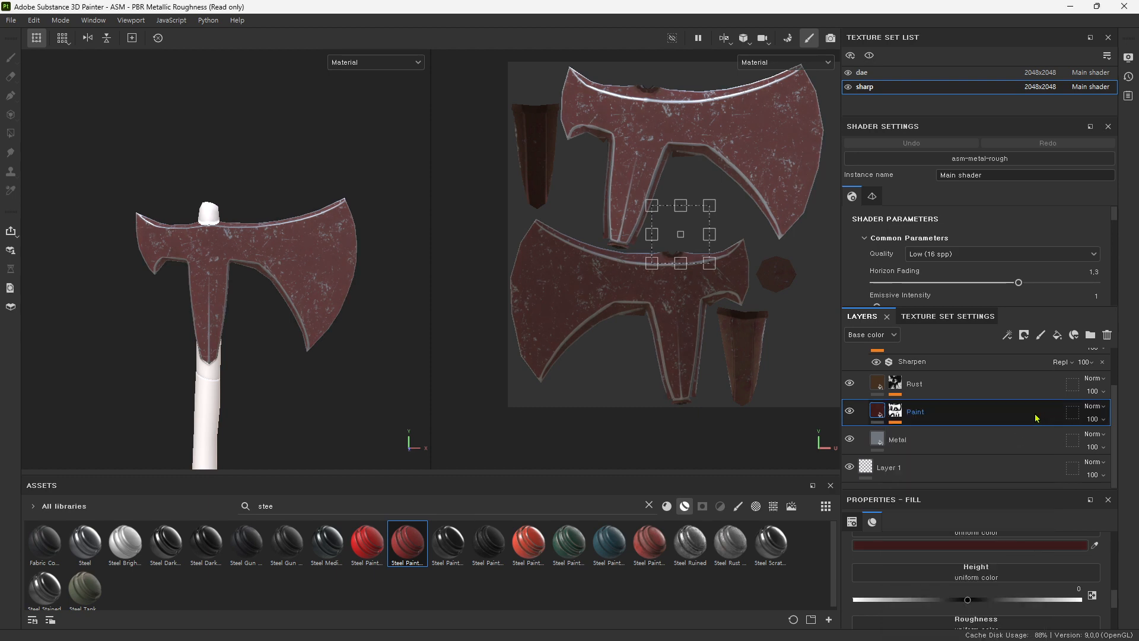
# Step: Change the base color of the Rust layer to a very dark brown, hex 251F1B
pyautogui.click(878, 391)
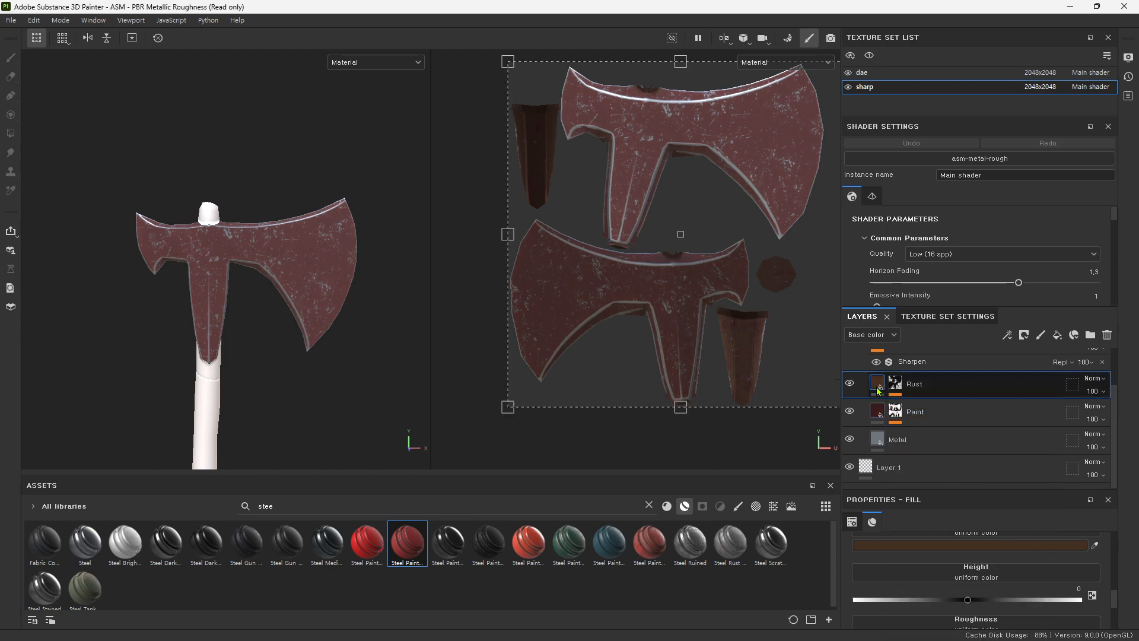
pyautogui.click(922, 545)
pyautogui.click(973, 544)
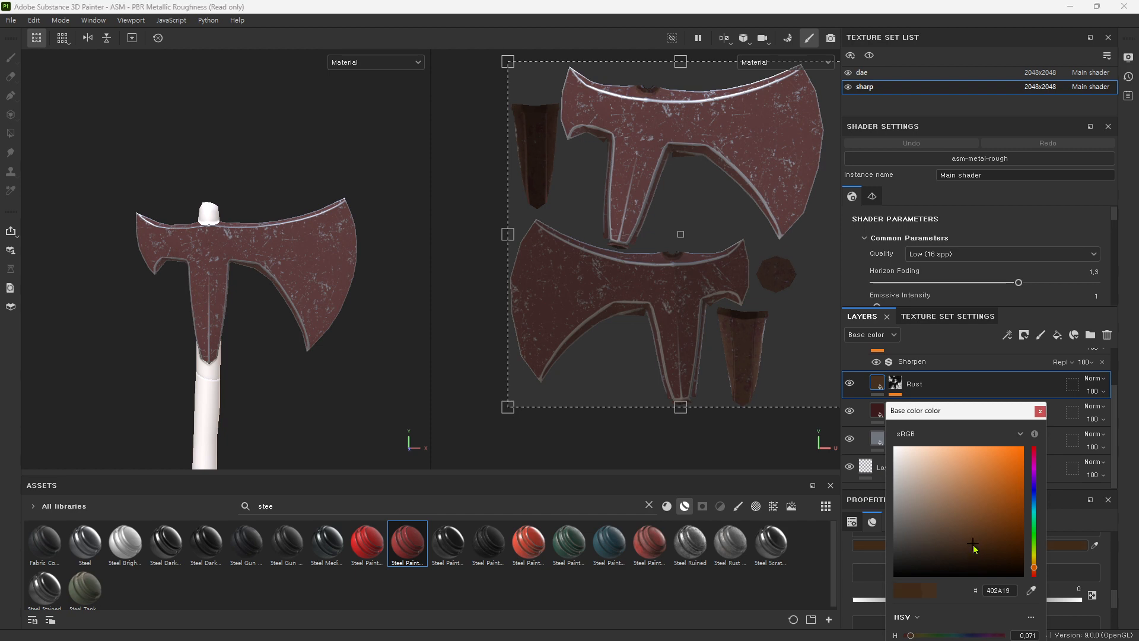
pyautogui.moveTo(955, 559); pyautogui.dragTo(934, 561)
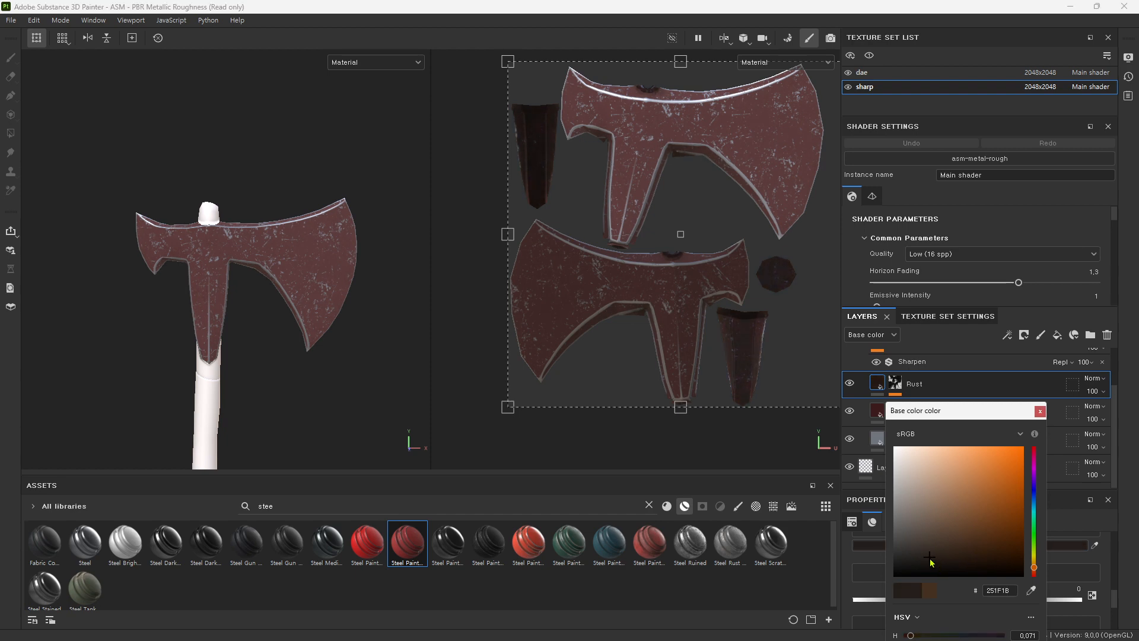
pyautogui.click(1040, 411)
# Step: Collapse and select the Steel Painted Chipped Dirty group, and inspect the recolored axe head from several angles
pyautogui.scroll(2, 883, 440)
pyautogui.click(880, 394)
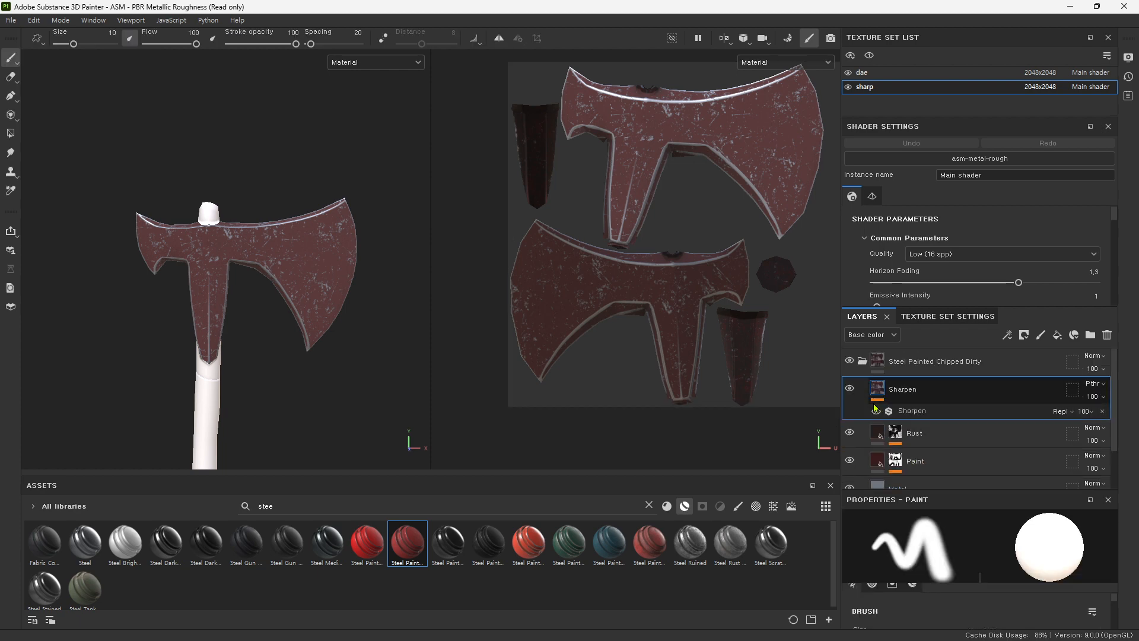
pyautogui.keyDown('alt'); pyautogui.moveTo(266, 356); pyautogui.dragTo(204, 355); pyautogui.keyUp('alt')
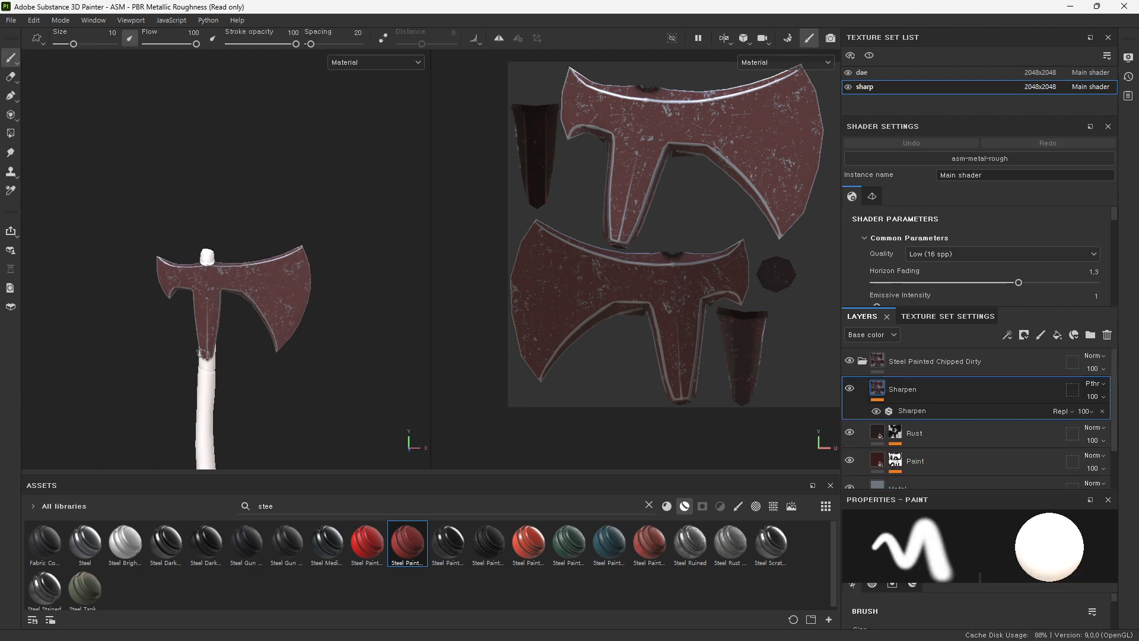
pyautogui.scroll(2, 204, 354)
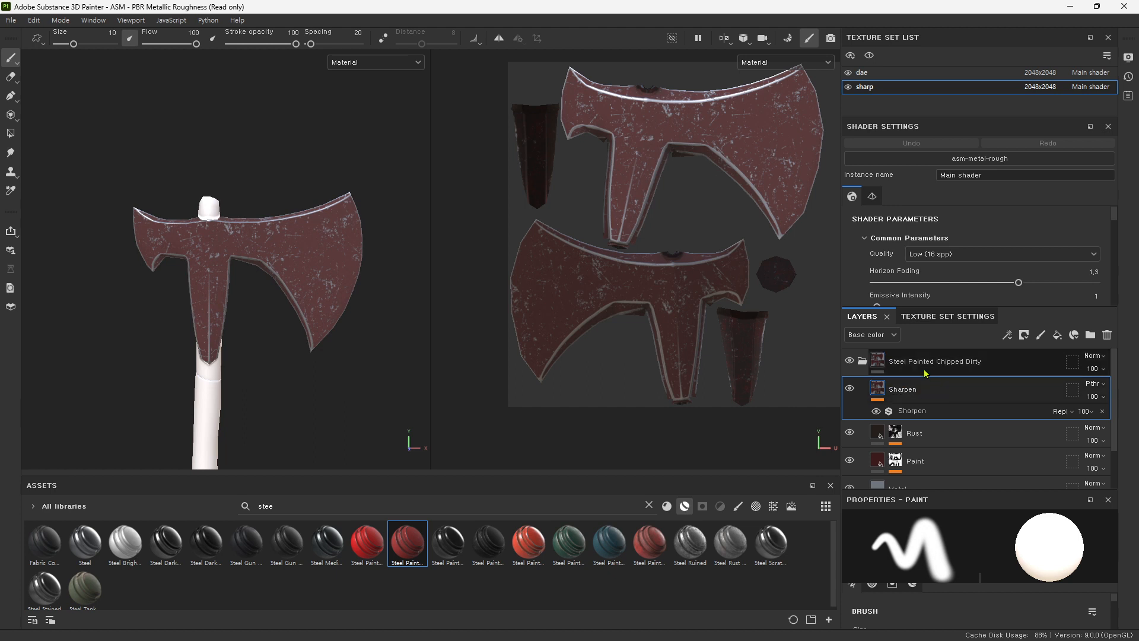
pyautogui.click(861, 362)
pyautogui.click(902, 367)
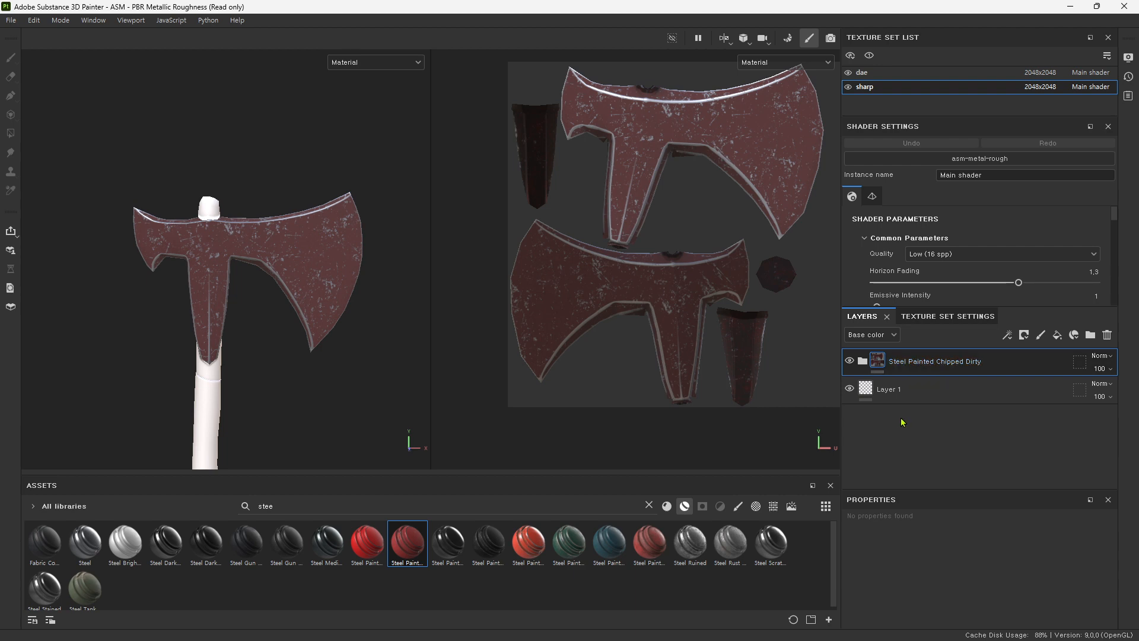
pyautogui.keyDown('alt'); pyautogui.moveTo(455, 339); pyautogui.dragTo(76, 335); pyautogui.keyUp('alt')
pyautogui.keyDown('alt'); pyautogui.moveTo(127, 376); pyautogui.dragTo(453, 355); pyautogui.keyUp('alt')
pyautogui.keyDown('alt'); pyautogui.moveTo(366, 362); pyautogui.dragTo(315, 353, button='middle'); pyautogui.keyUp('alt')
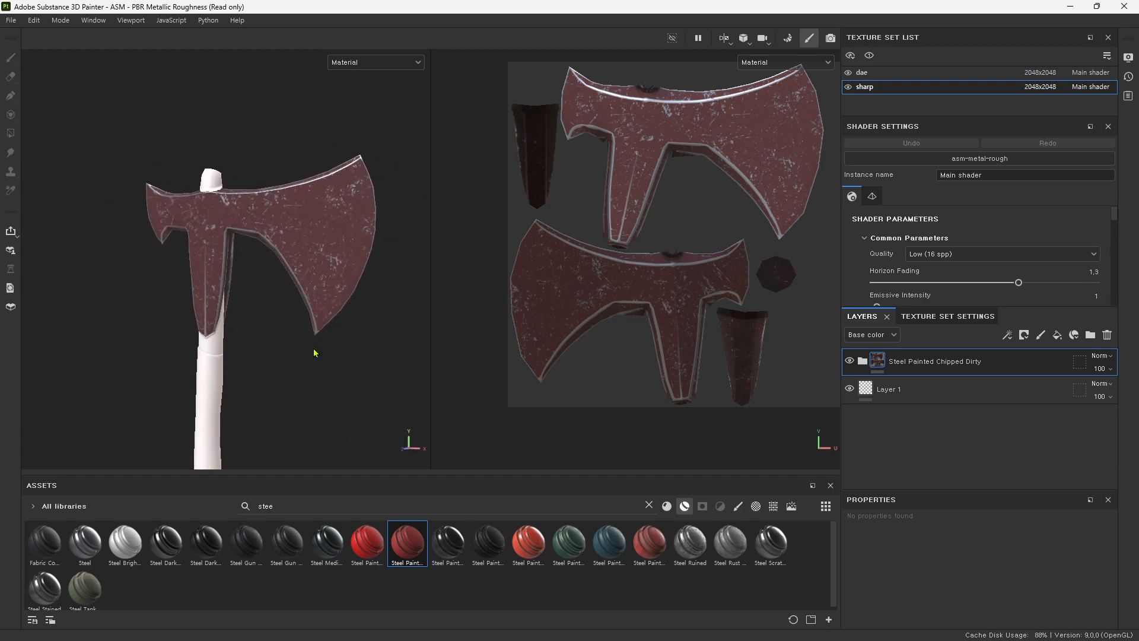
pyautogui.keyDown('alt'); pyautogui.moveTo(315, 353); pyautogui.dragTo(366, 334); pyautogui.keyUp('alt')
pyautogui.scroll(3, 328, 311)
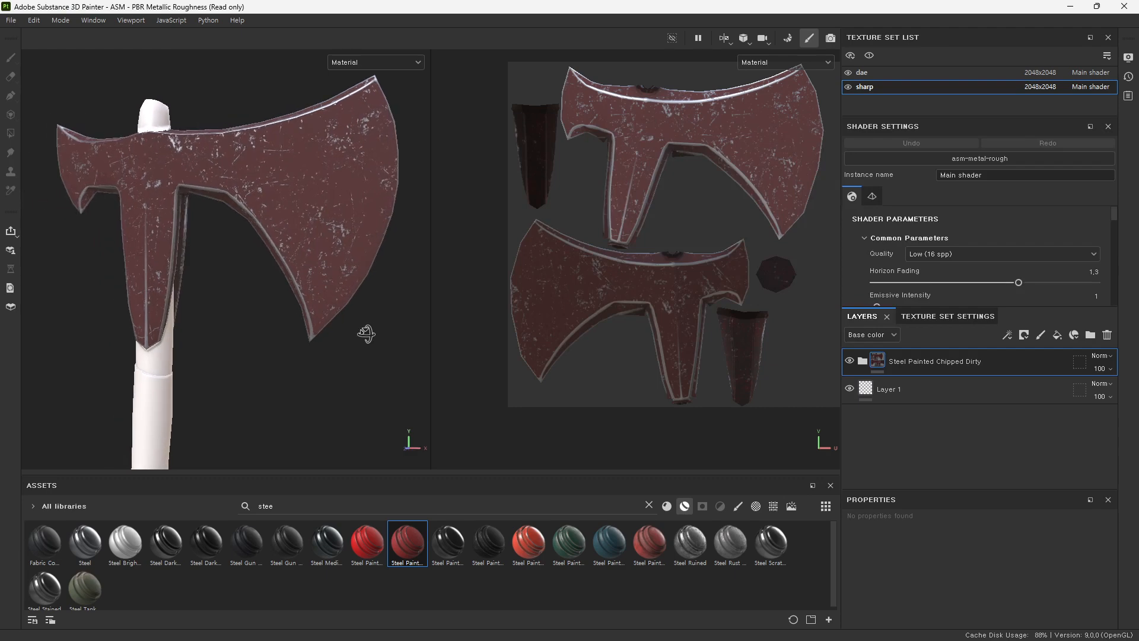
# Step: Add a fill layer above the Steel Painted Chipped Dirty group and give it a black mask
pyautogui.click(1057, 336)
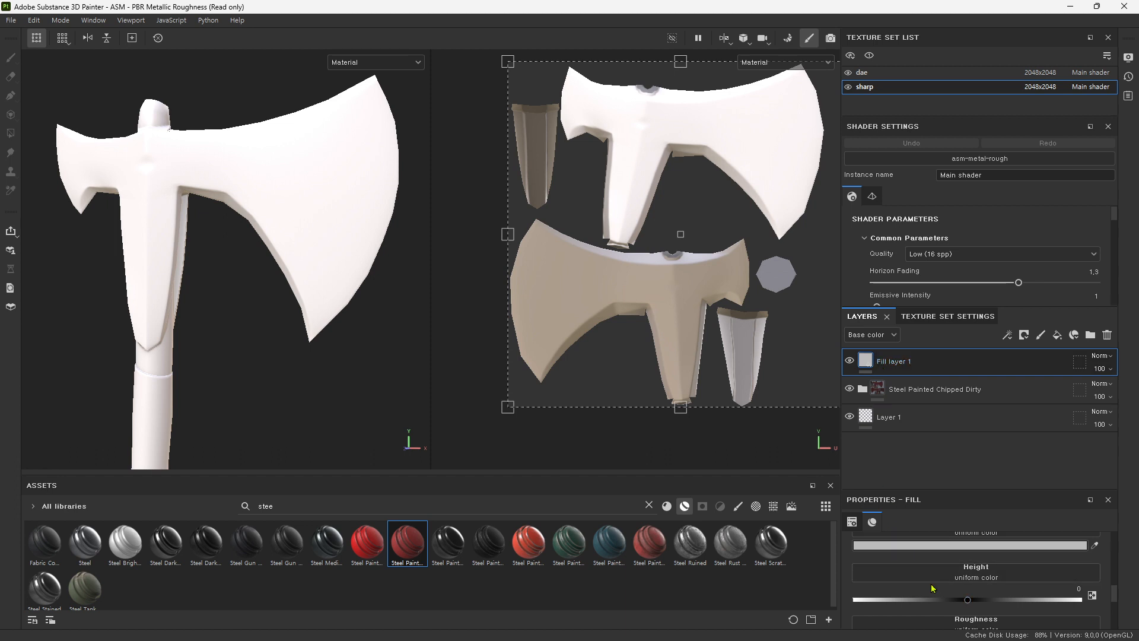
pyautogui.scroll(5, 931, 588)
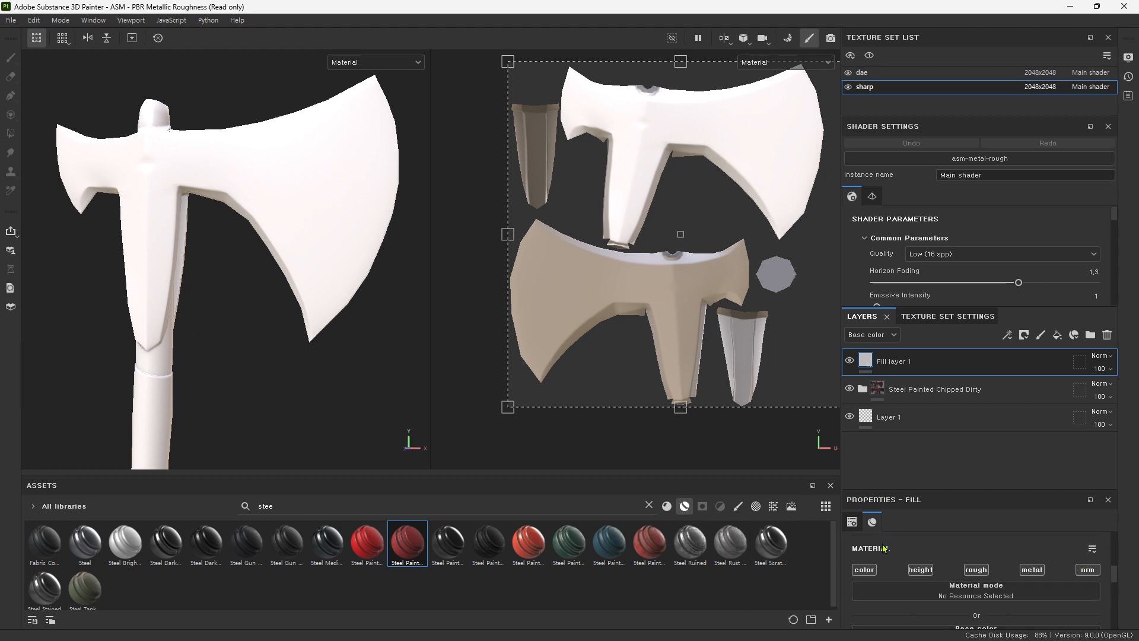
pyautogui.click(1021, 341)
pyautogui.click(1027, 366)
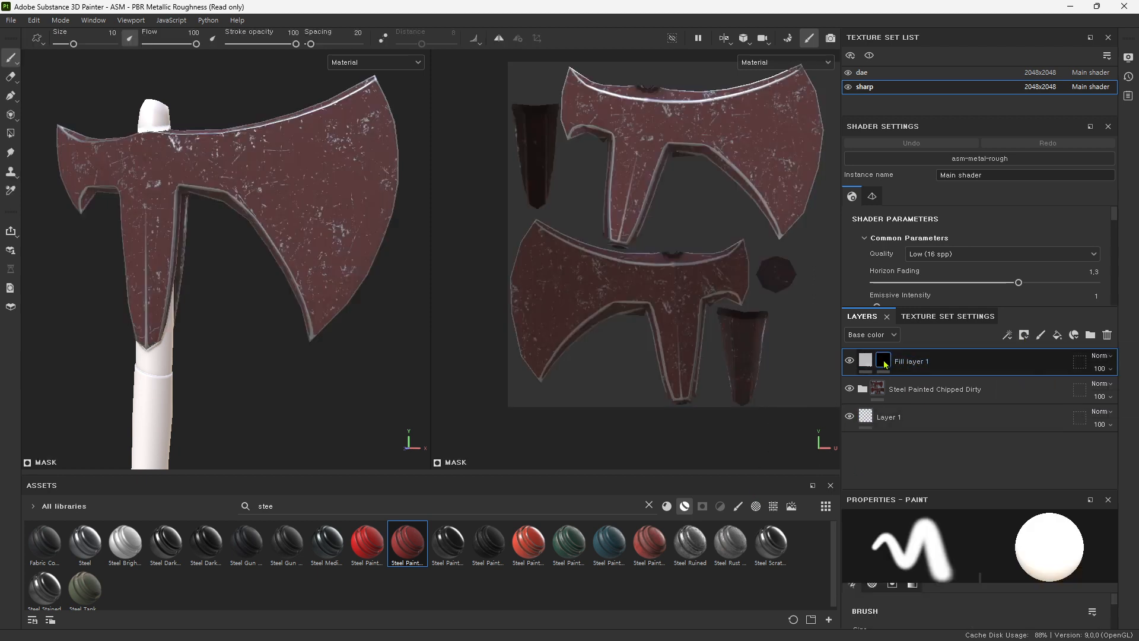
# Step: Add a generator to the fill layer's mask and assign Metal Edge Wear to it
pyautogui.click(1007, 337)
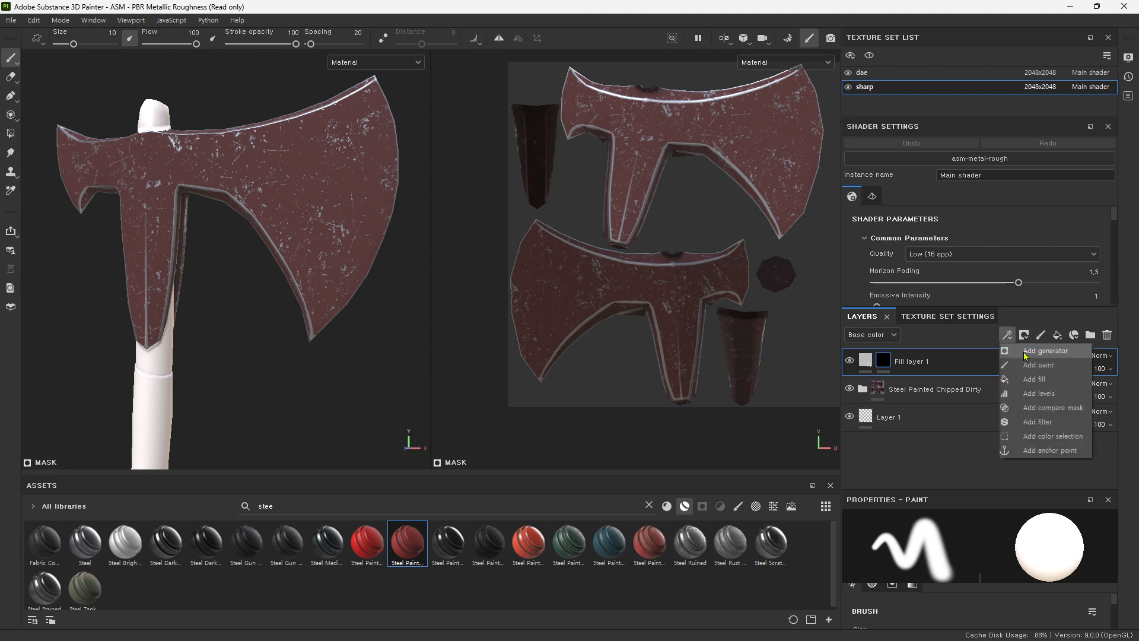
pyautogui.click(1026, 351)
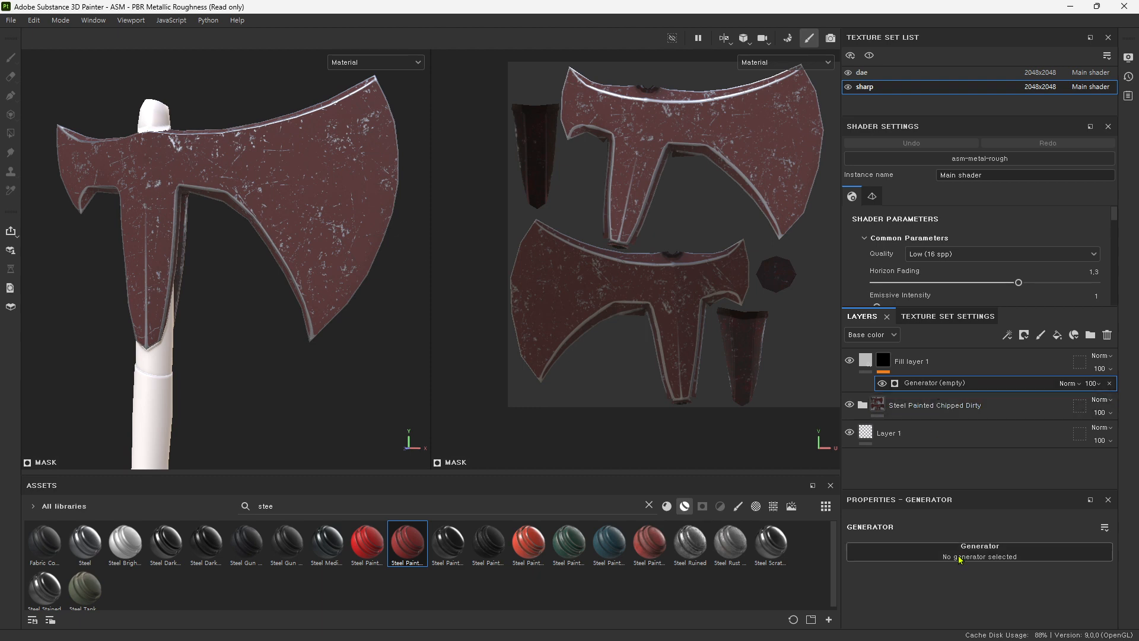
pyautogui.click(959, 557)
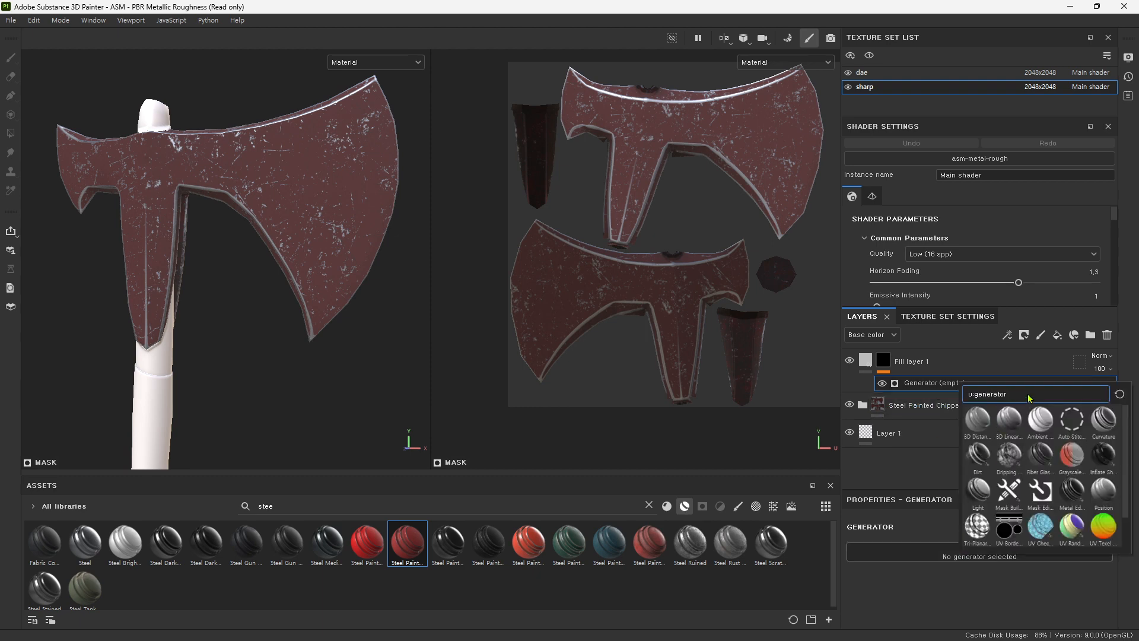
pyautogui.write('me')
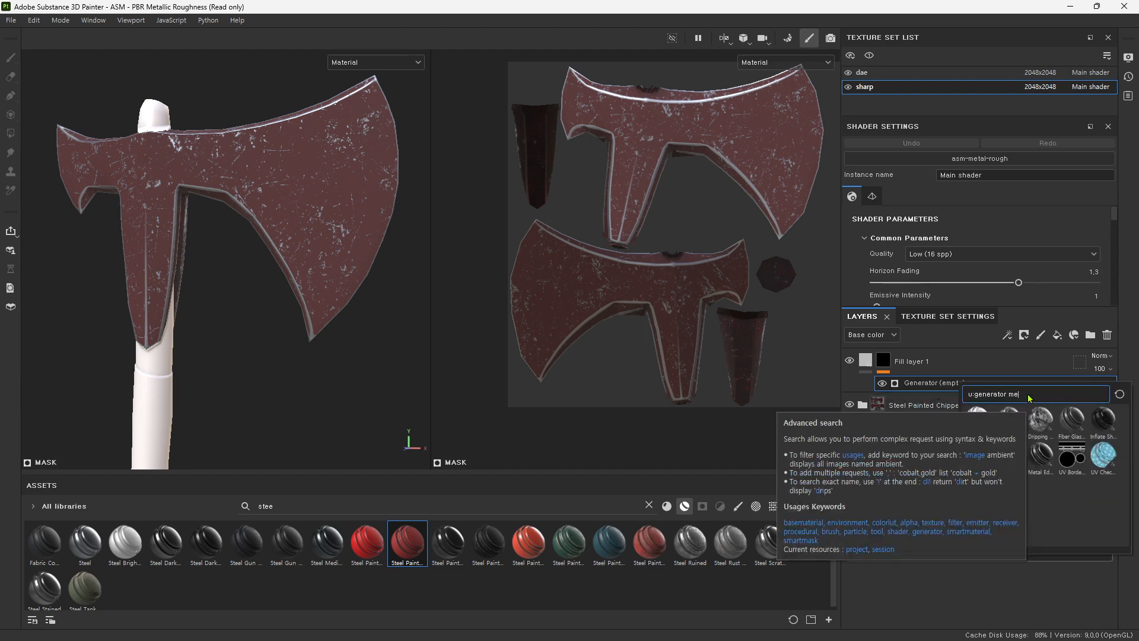
pyautogui.write('t')
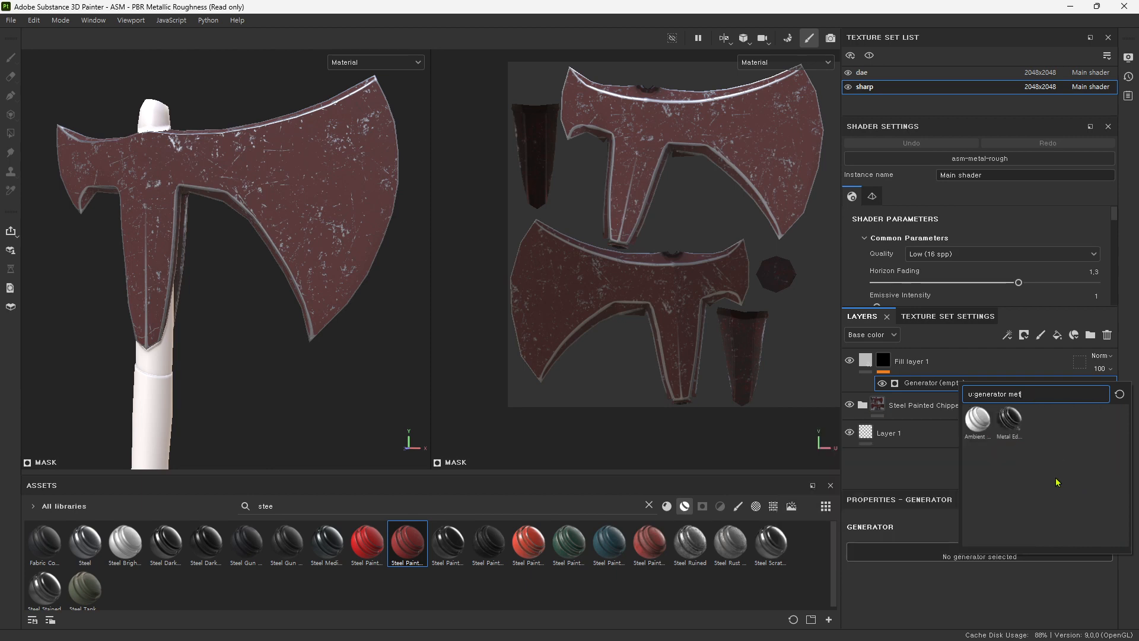
pyautogui.moveTo(1002, 422)
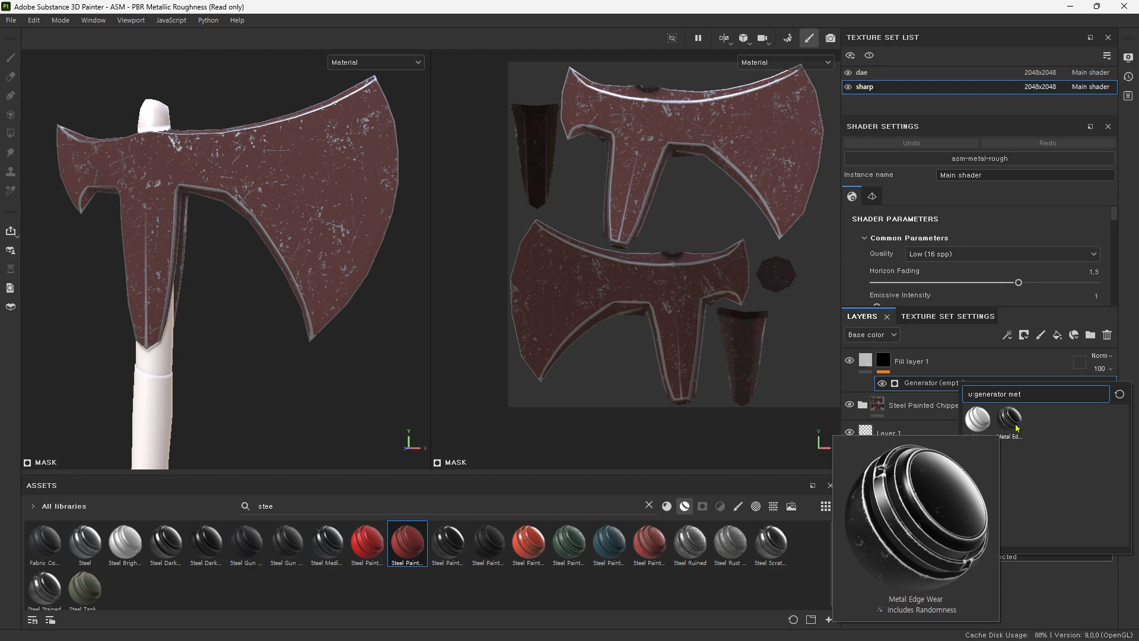
pyautogui.click(1010, 420)
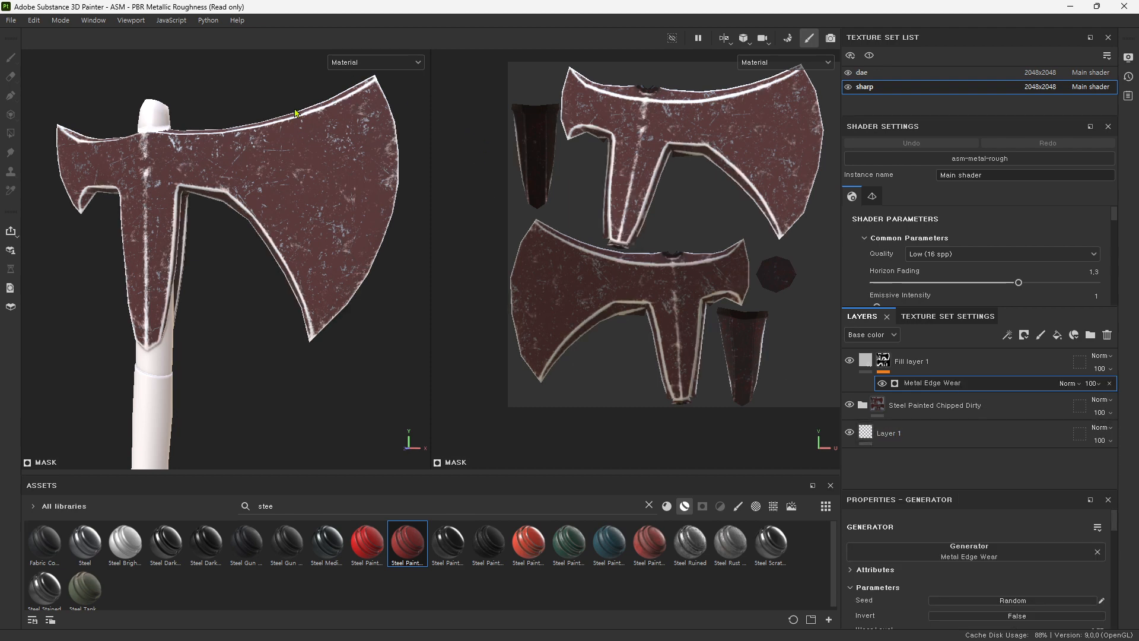
# Step: Select the fill layer's material and enlarge the space for its properties and for the layer stack
pyautogui.click(866, 360)
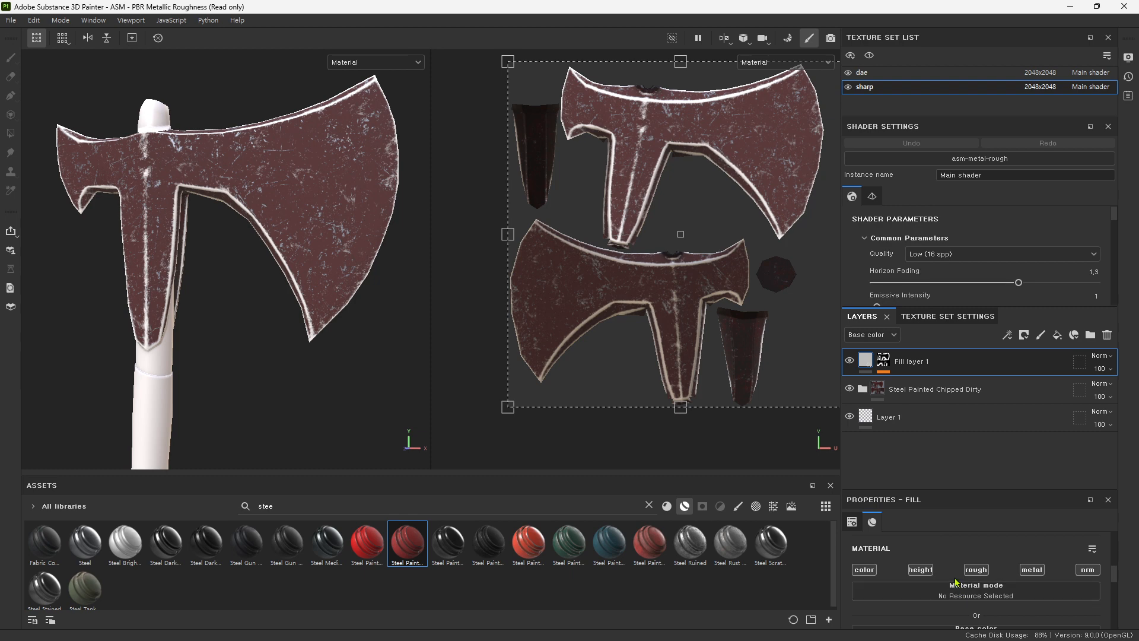
pyautogui.moveTo(969, 489); pyautogui.dragTo(963, 440)
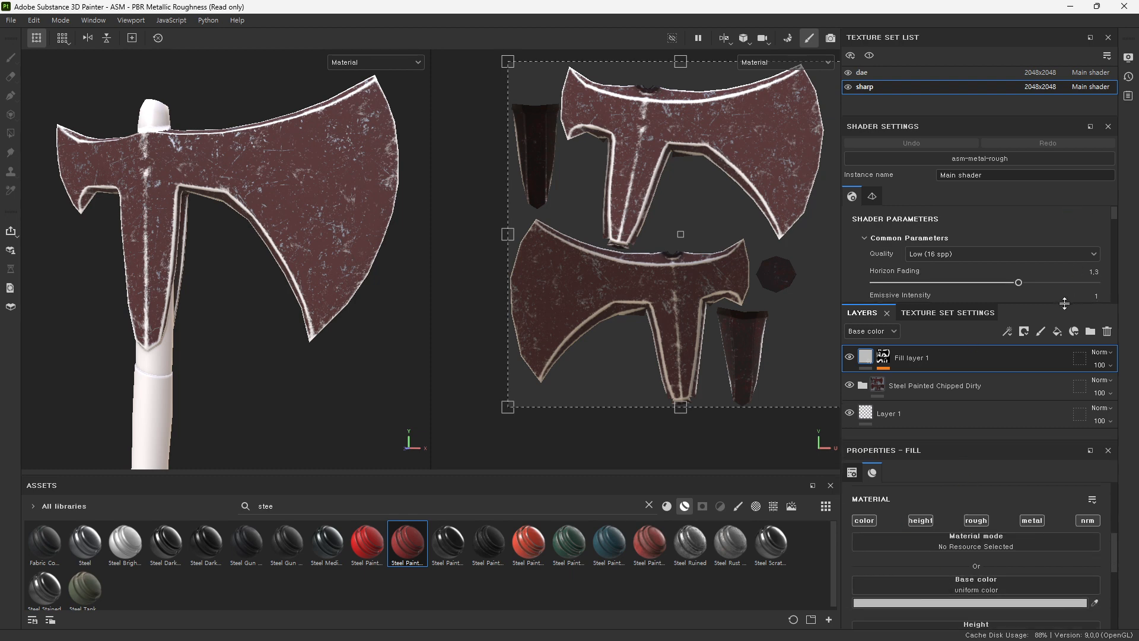
pyautogui.moveTo(1066, 304); pyautogui.dragTo(1066, 272)
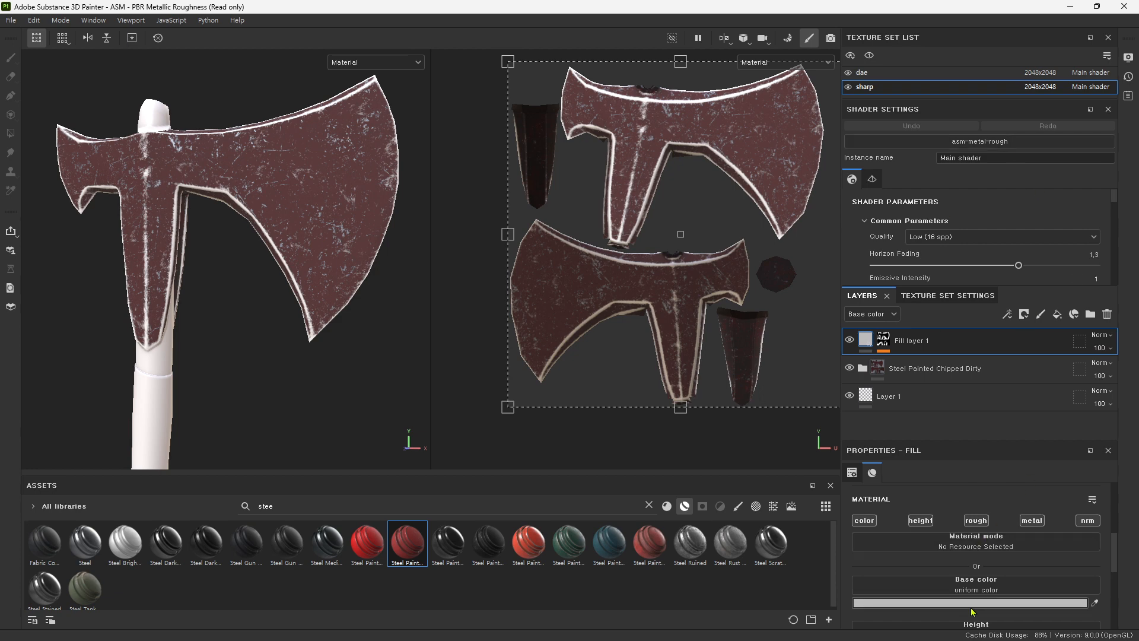
# Step: Compare the fill layer's material properties with those of its mask and Metal Edge Wear generator
pyautogui.click(883, 344)
pyautogui.click(869, 344)
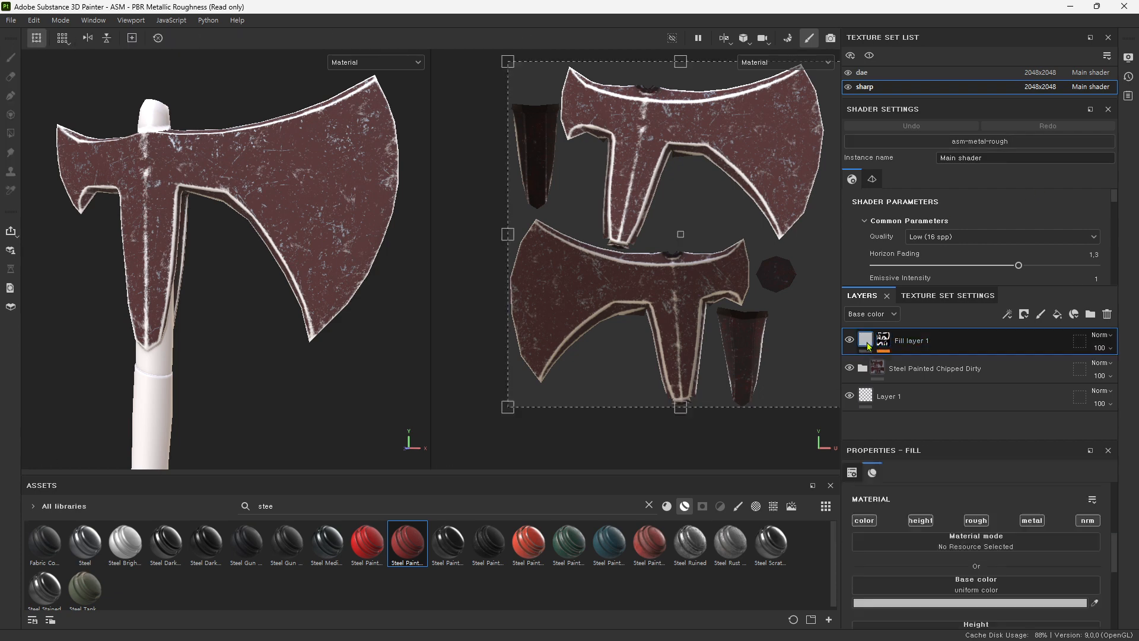
pyautogui.click(883, 344)
pyautogui.click(869, 344)
pyautogui.click(883, 344)
pyautogui.click(907, 363)
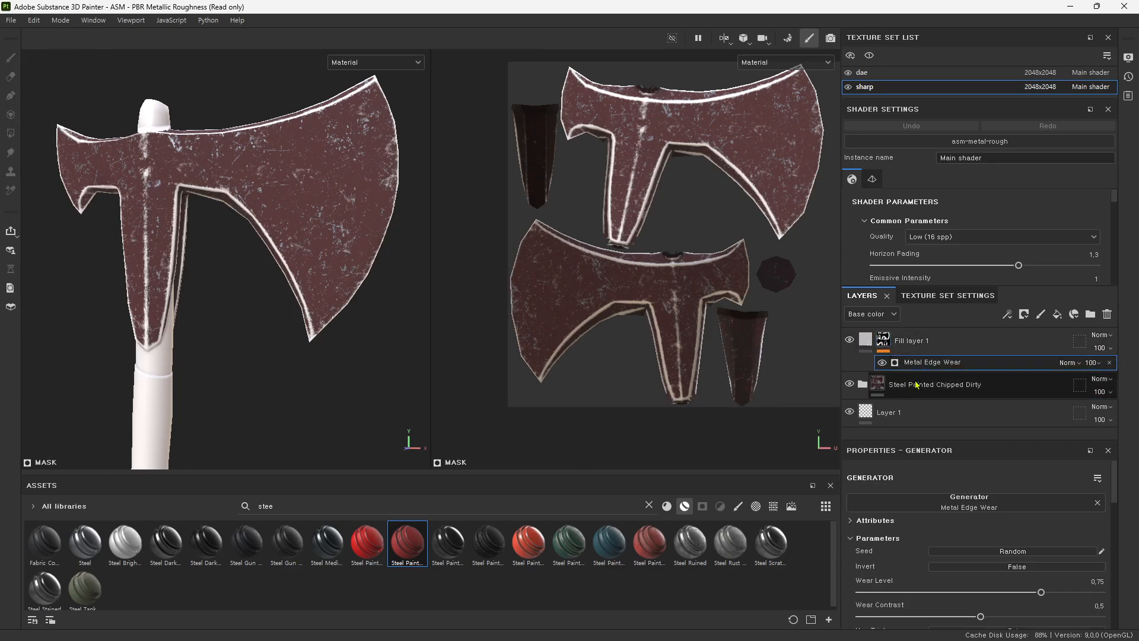
pyautogui.click(883, 342)
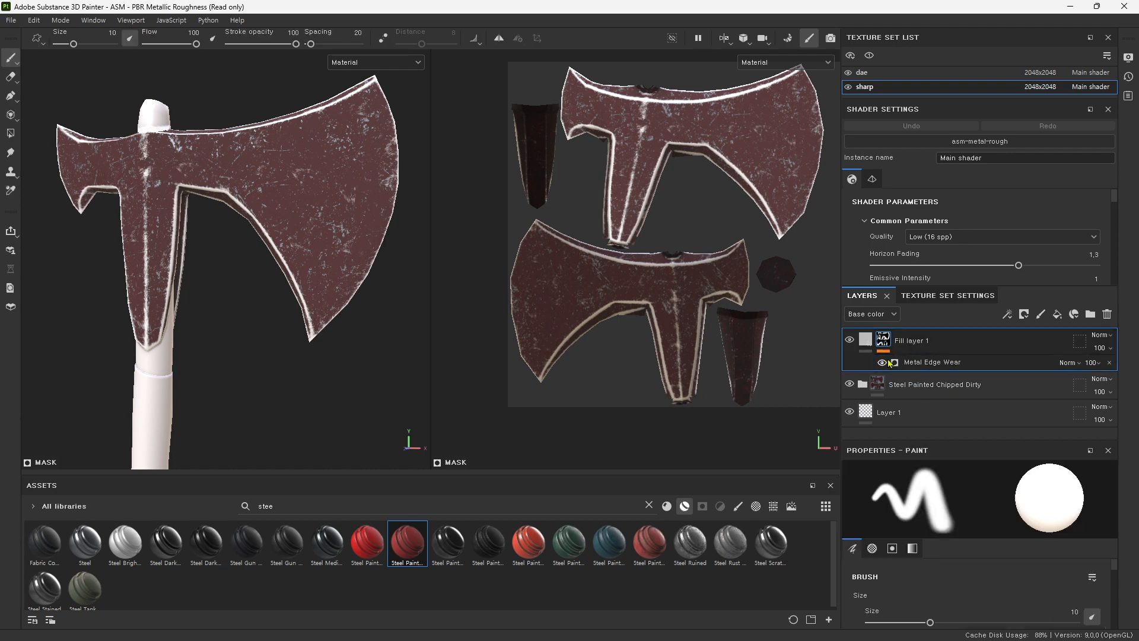
# Step: Undo the generator assignment on the fill layer's mask, and assign Metal Edge Wear to it again
pyautogui.moveTo(880, 344)
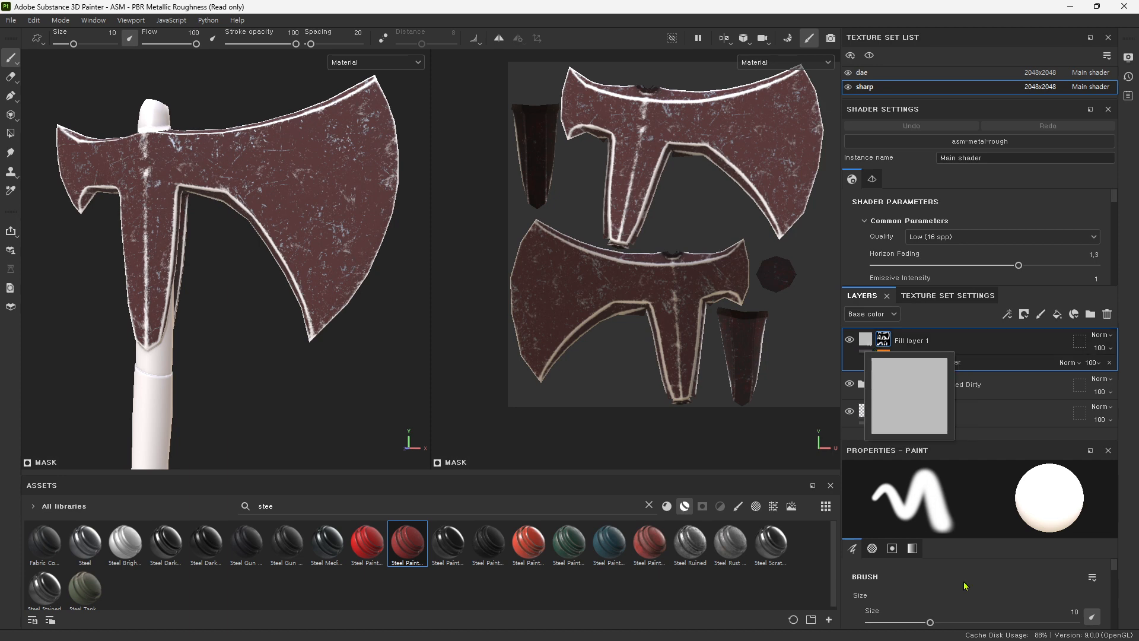
pyautogui.moveTo(930, 622)
pyautogui.mouseDown()
pyautogui.moveTo(915, 622)
pyautogui.moveTo(936, 622)
pyautogui.moveTo(927, 622)
pyautogui.mouseUp()
pyautogui.hotkey('ctrl', 'z')
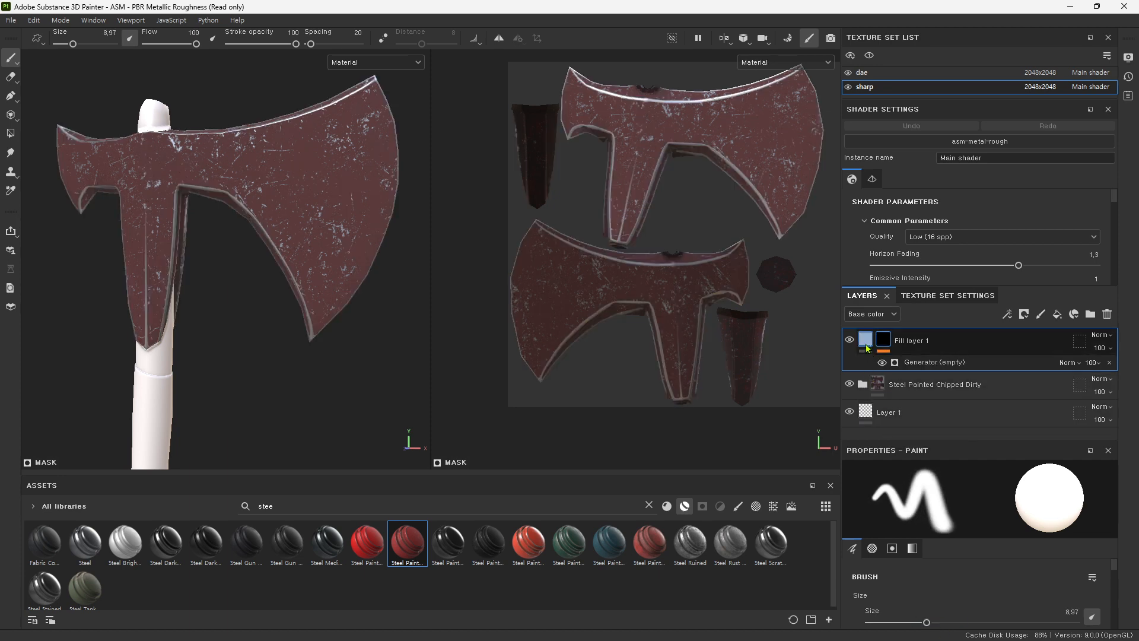
pyautogui.click(917, 362)
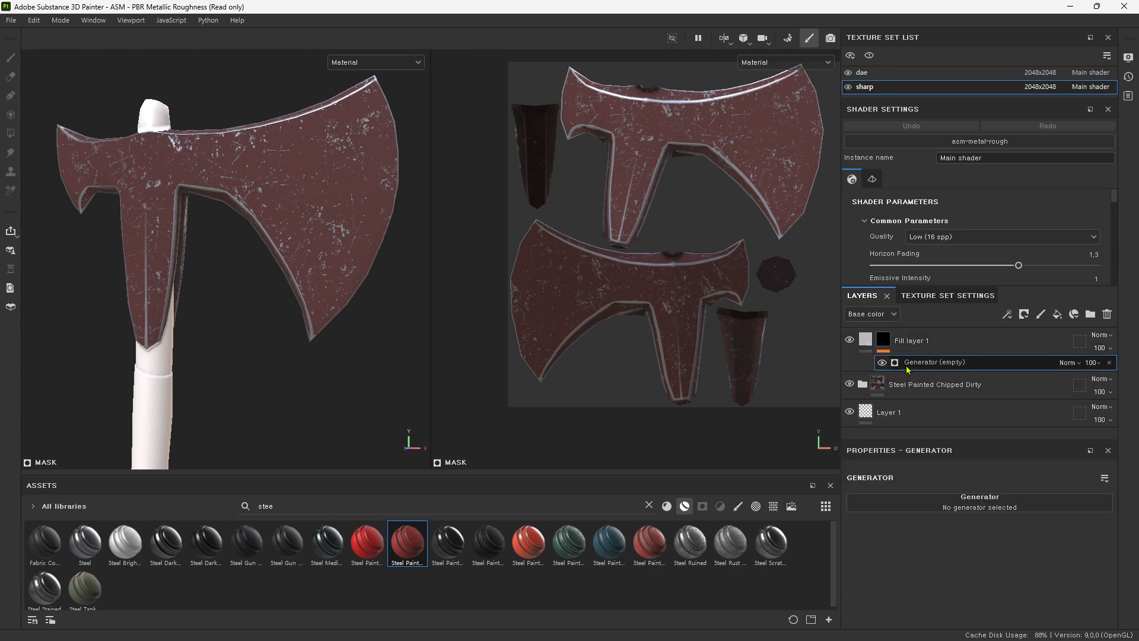
pyautogui.hotkey('ctrl', 'y')
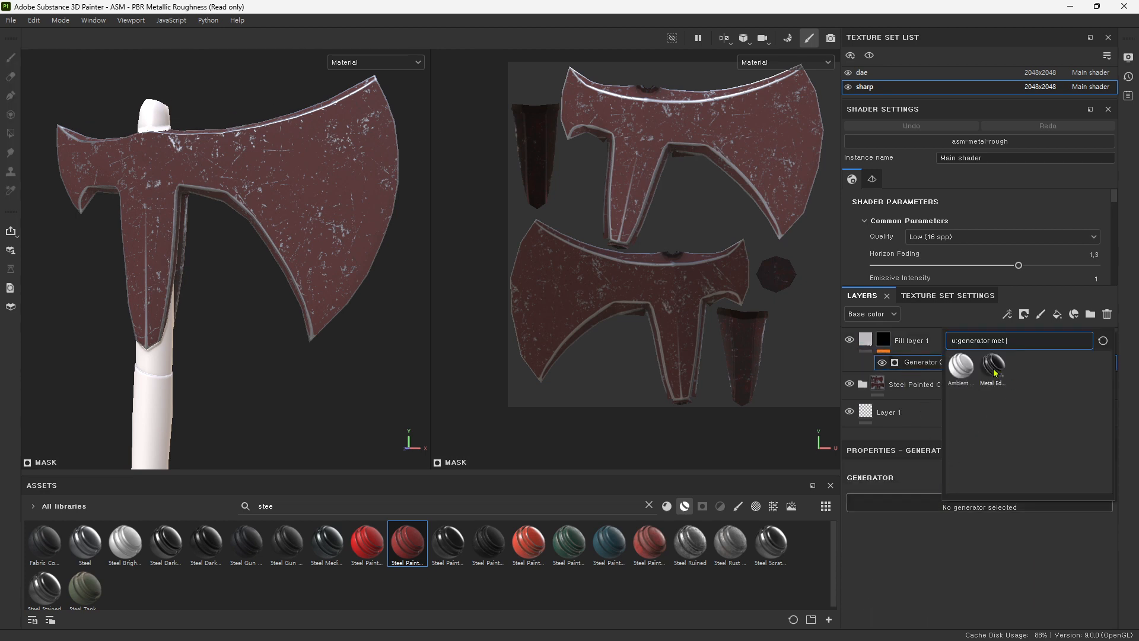
# Step: Set the fill layer's base color to pure black, hex 000000
pyautogui.click(883, 339)
pyautogui.scroll(-3, 983, 602)
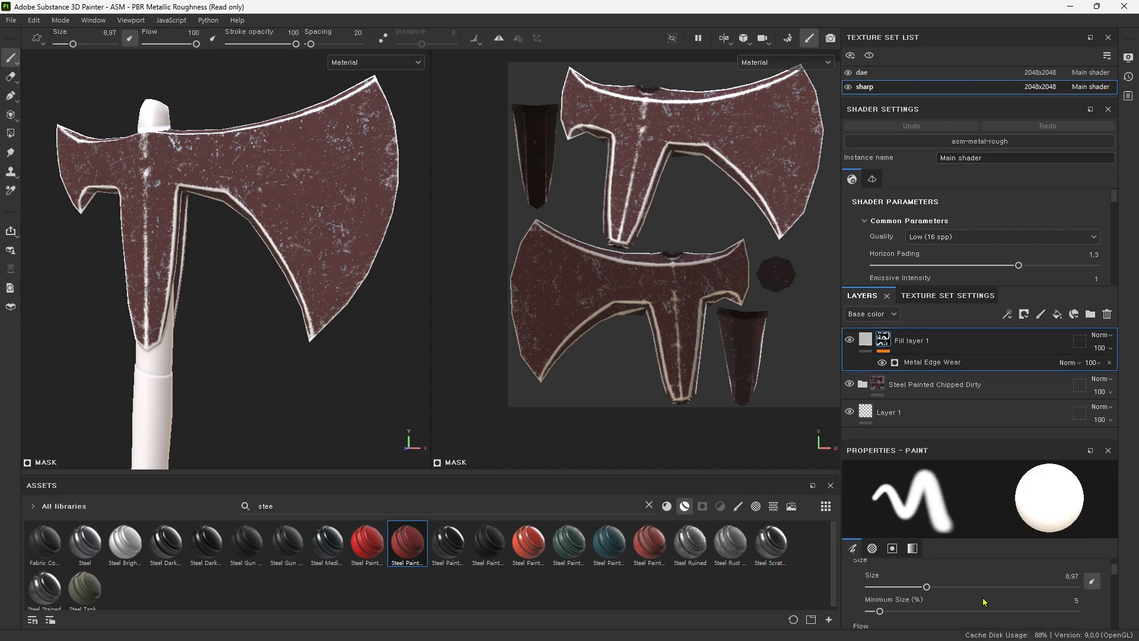
pyautogui.scroll(-3, 983, 601)
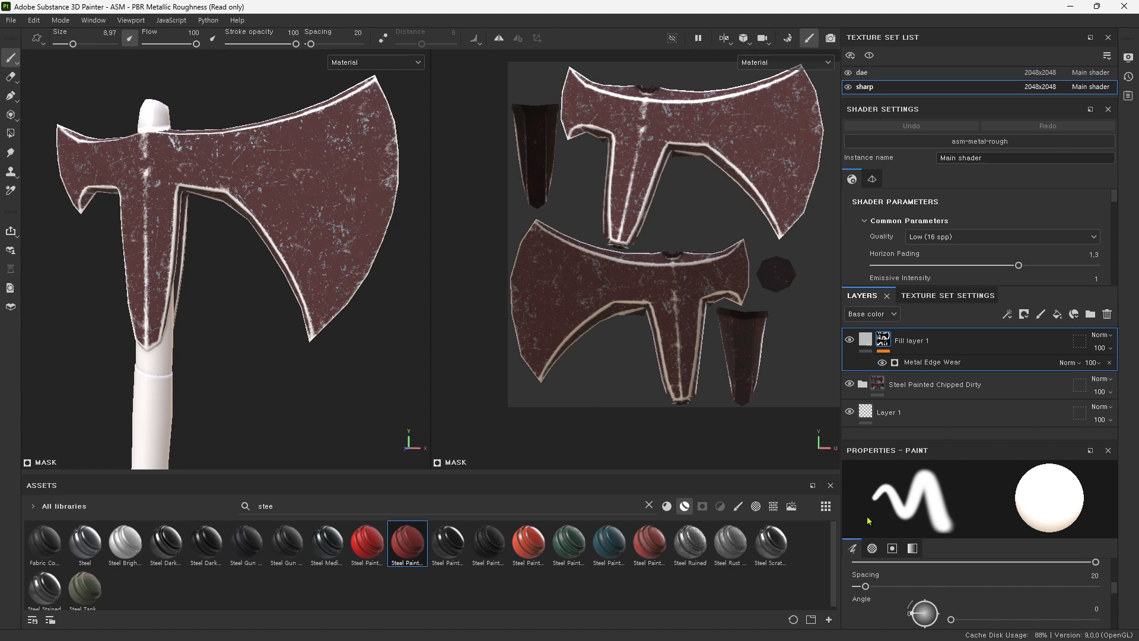
pyautogui.click(865, 339)
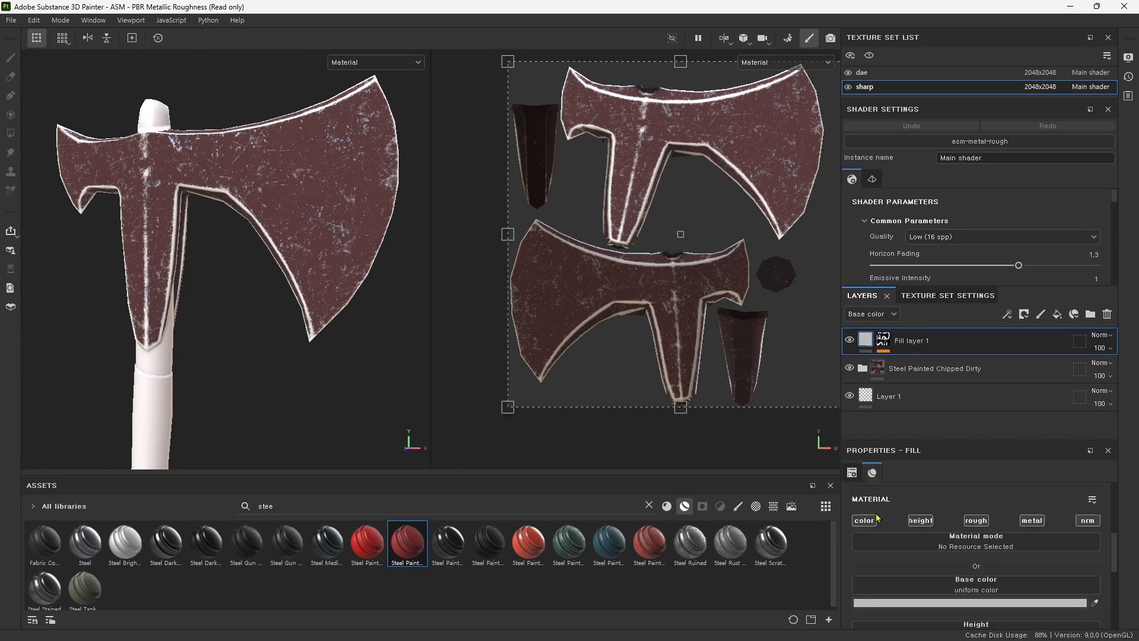
pyautogui.click(891, 602)
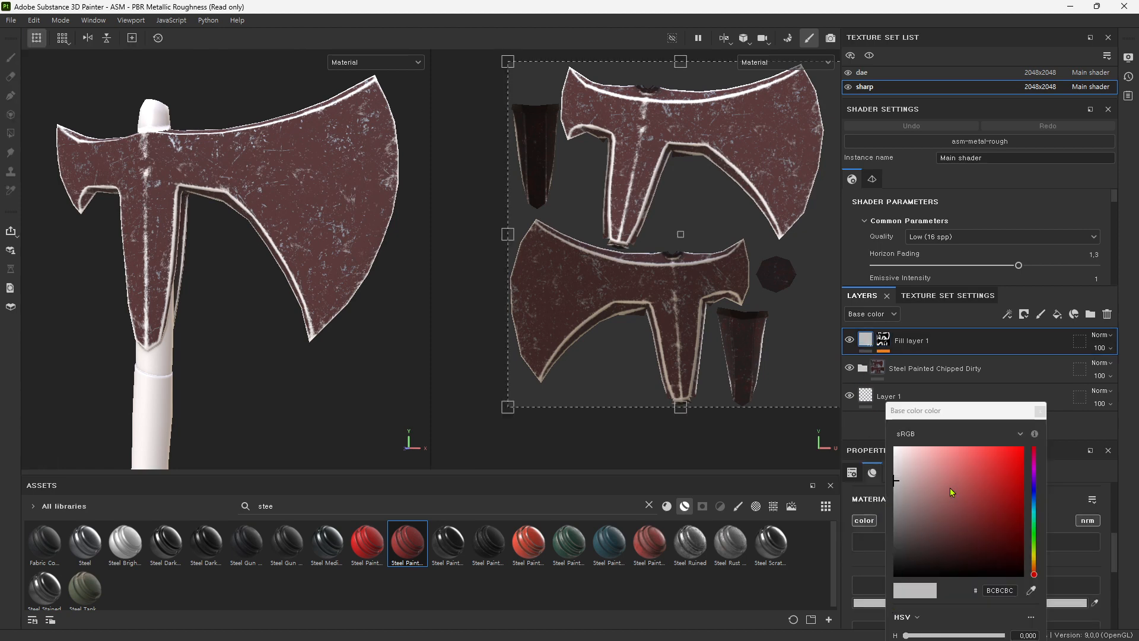
pyautogui.click(968, 499)
pyautogui.moveTo(968, 500); pyautogui.dragTo(886, 582)
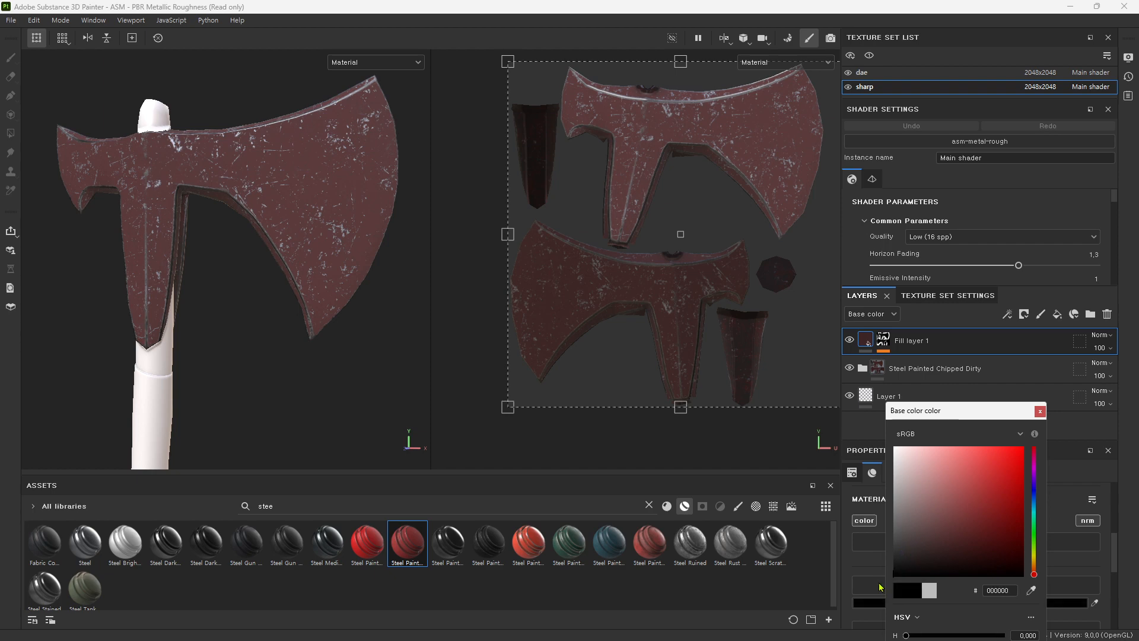
pyautogui.click(1040, 411)
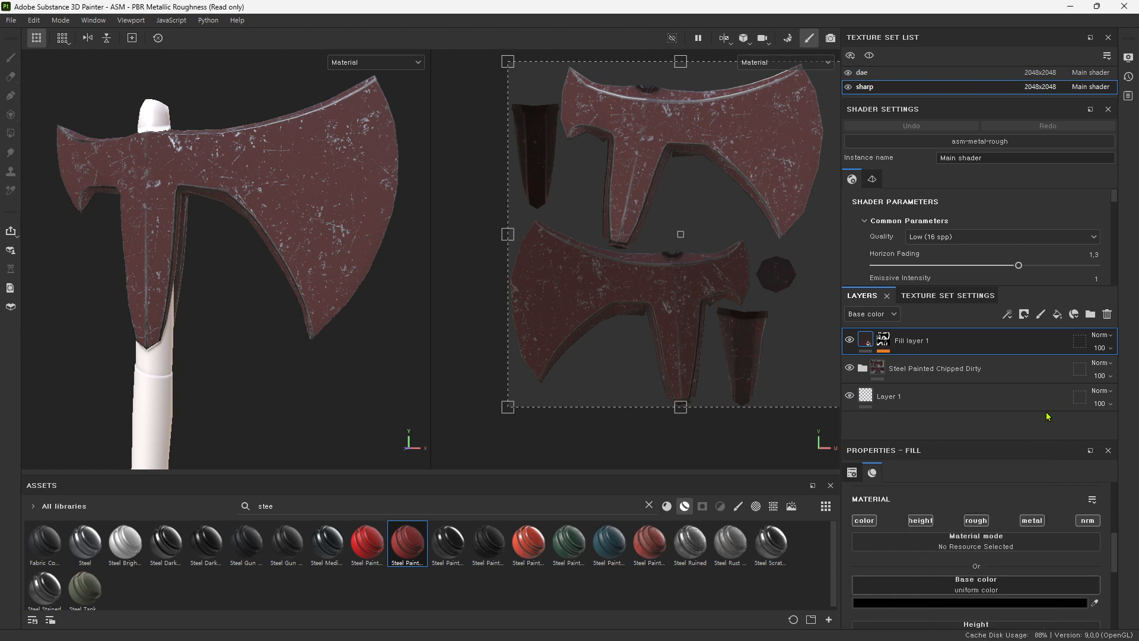
# Step: Set the Metal Edge Wear generator's Wear Level to 0.96 and Wear Contrast to 0.58, and check the axe head
pyautogui.click(884, 340)
pyautogui.click(929, 363)
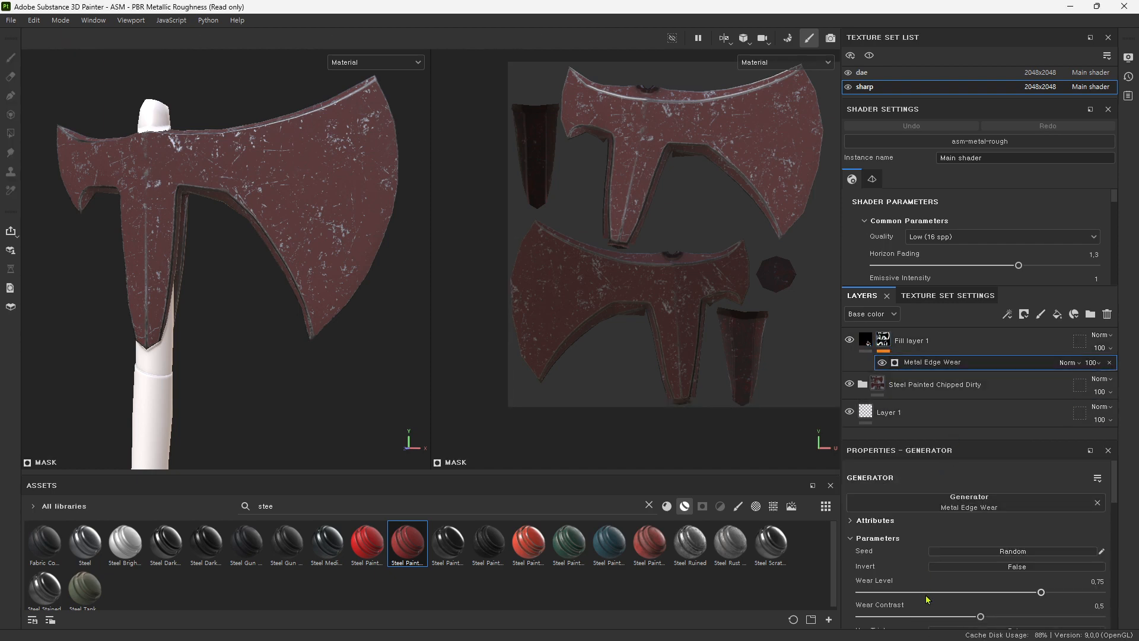
pyautogui.scroll(-1, 928, 599)
pyautogui.moveTo(980, 581); pyautogui.dragTo(1092, 586)
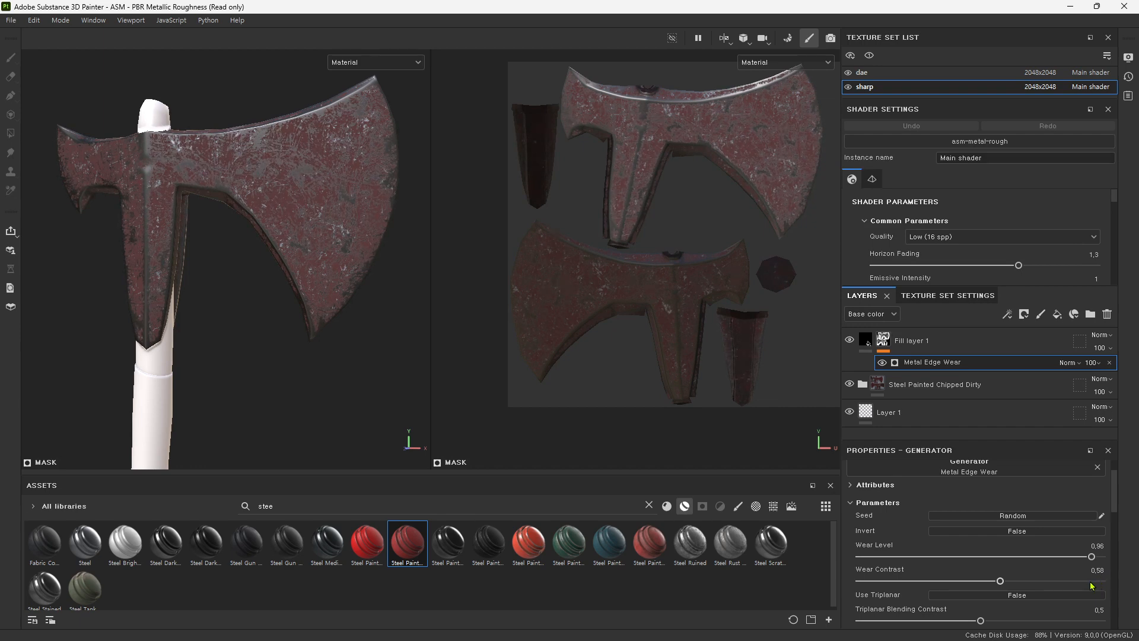
pyautogui.moveTo(366, 329)
pyautogui.keyDown('alt'); pyautogui.mouseDown()
pyautogui.moveTo(358, 349)
pyautogui.moveTo(328, 338)
pyautogui.moveTo(242, 374)
pyautogui.moveTo(23, 330)
pyautogui.moveTo(351, 331)
pyautogui.moveTo(348, 349)
pyautogui.moveTo(287, 345)
pyautogui.moveTo(308, 371)
pyautogui.moveTo(367, 341)
pyautogui.moveTo(356, 348)
pyautogui.moveTo(315, 318)
pyautogui.moveTo(367, 362)
pyautogui.moveTo(349, 323)
pyautogui.mouseUp(); pyautogui.keyUp('alt')
pyautogui.scroll(1, 958, 531)
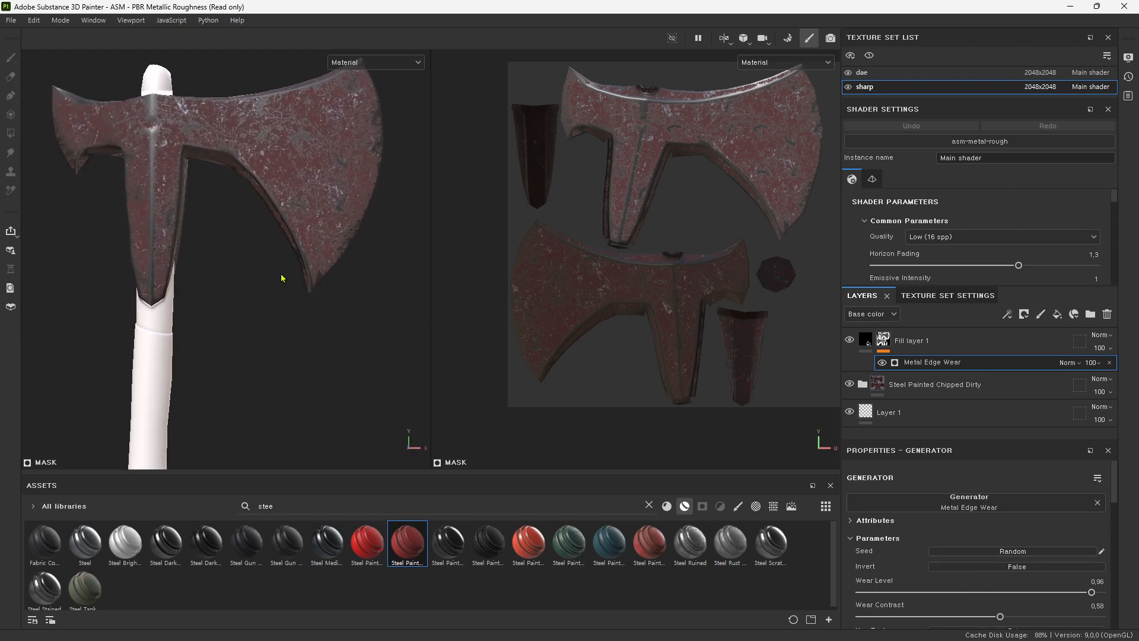
pyautogui.scroll(8, 279, 275)
pyautogui.scroll(-8, 317, 240)
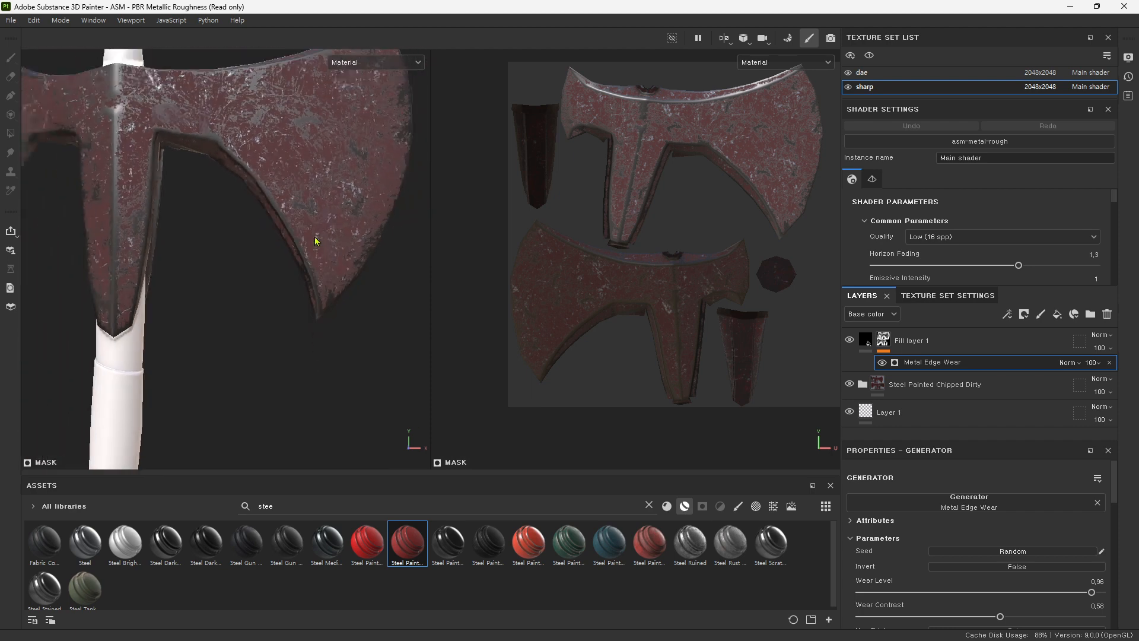
pyautogui.scroll(-1, 948, 536)
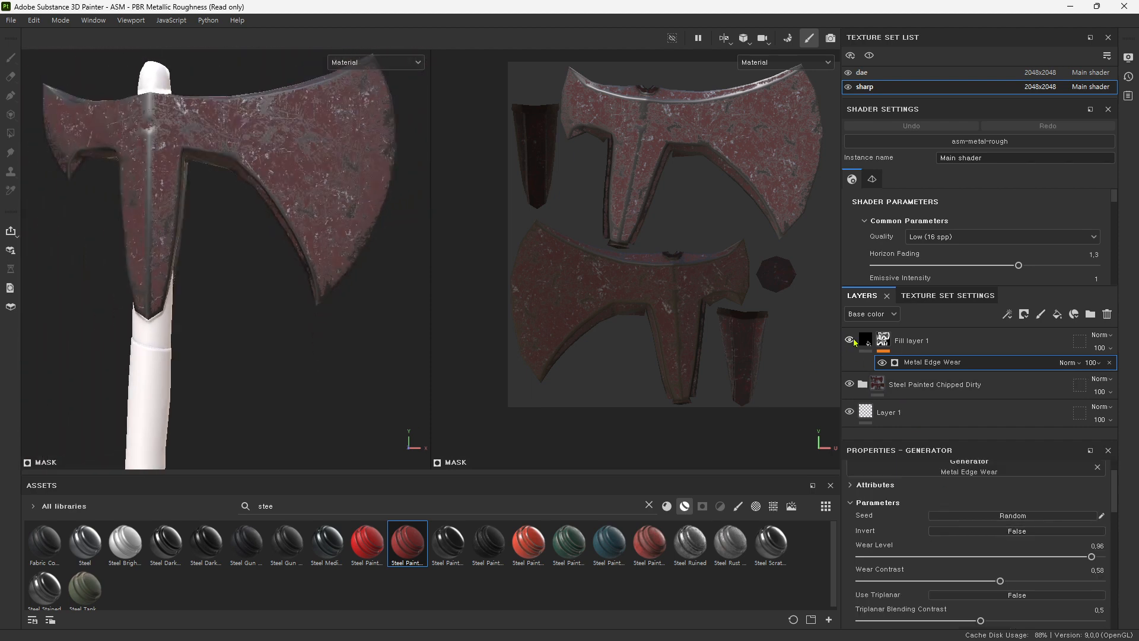
# Step: Set the black fill layer's Metallic to about 0.89 and view the worn edges
pyautogui.click(913, 352)
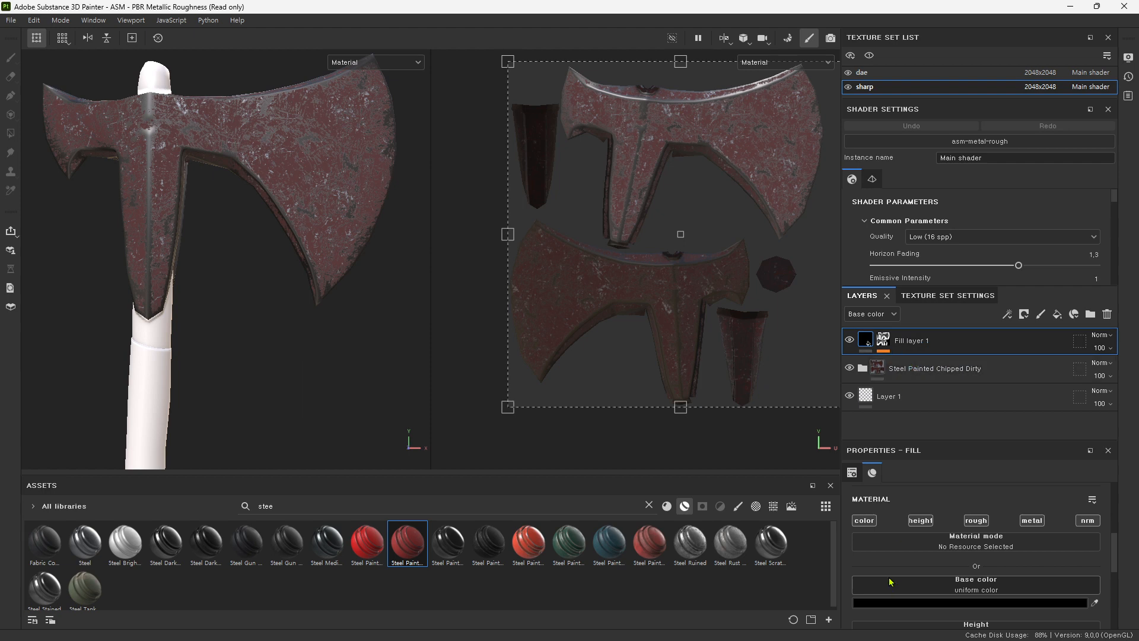
pyautogui.scroll(-2, 961, 567)
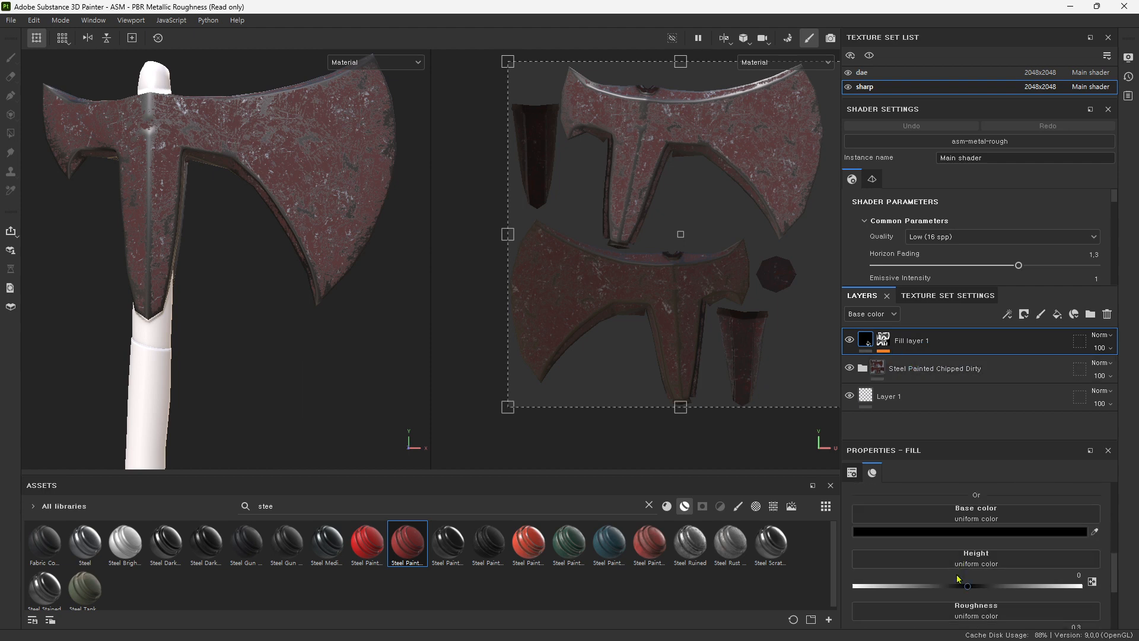
pyautogui.scroll(-1, 962, 570)
pyautogui.scroll(-2, 943, 580)
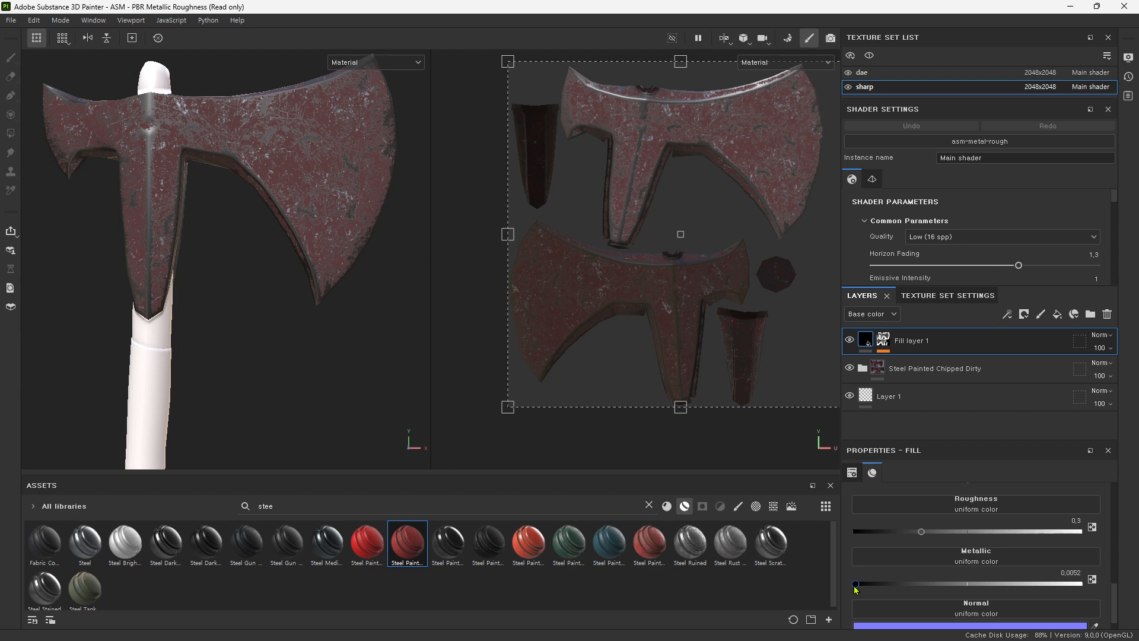
pyautogui.moveTo(856, 584); pyautogui.dragTo(1057, 605)
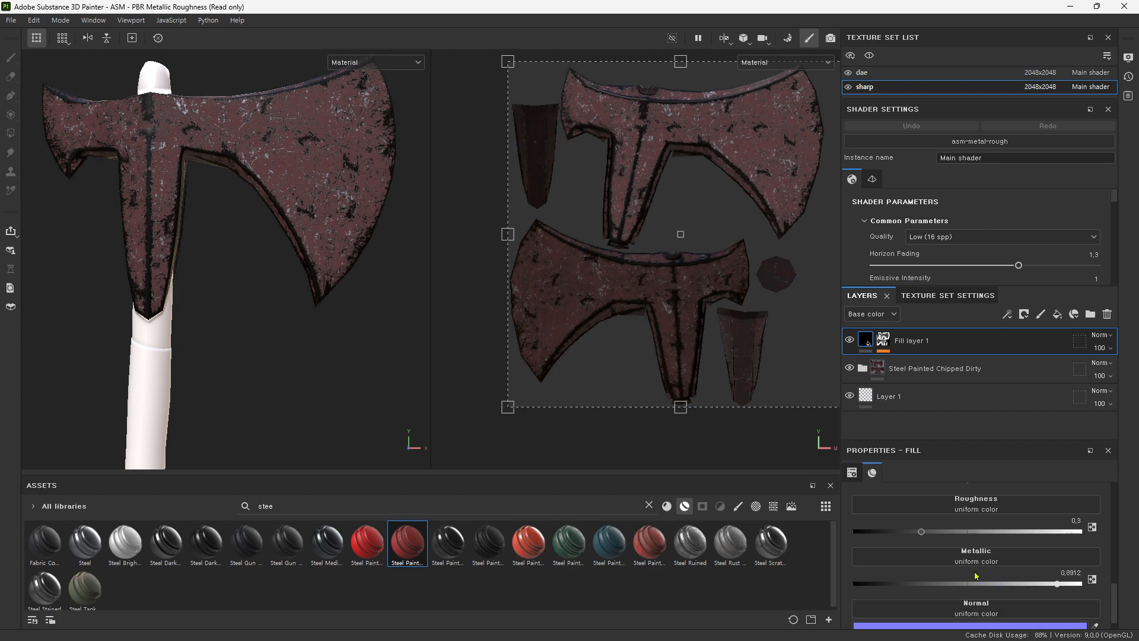
pyautogui.keyDown('alt'); pyautogui.moveTo(336, 307); pyautogui.dragTo(289, 315); pyautogui.keyUp('alt')
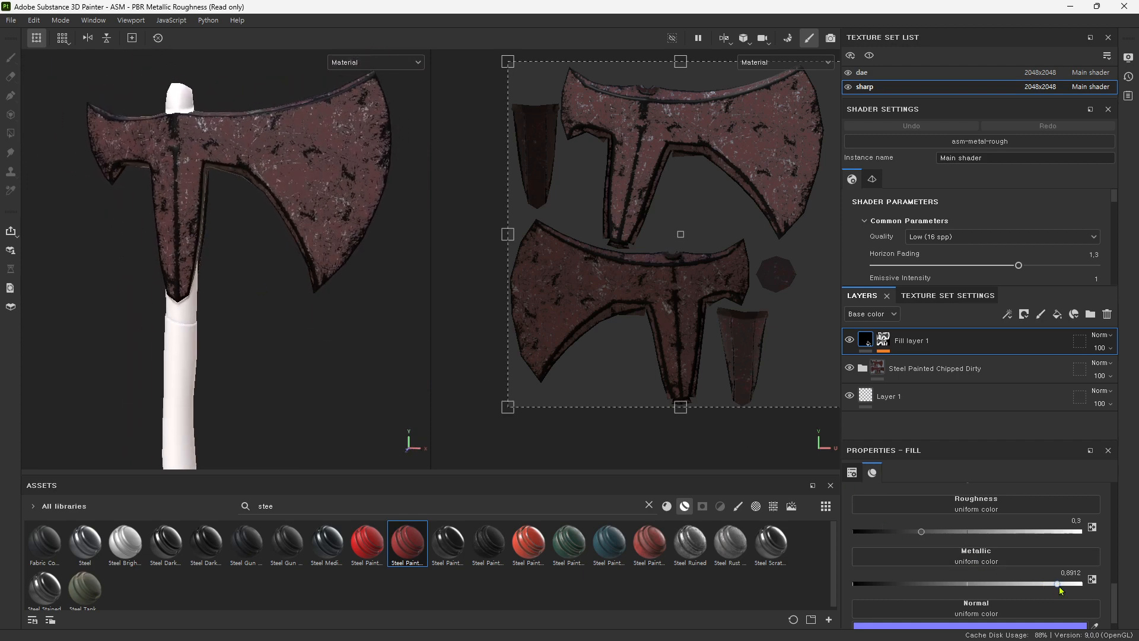
# Step: Try the fill layer with Roughness at 0 and Metallic at 0.8886, viewing the axe from another angle
pyautogui.moveTo(1059, 586); pyautogui.dragTo(838, 563)
pyautogui.scroll(1, 939, 584)
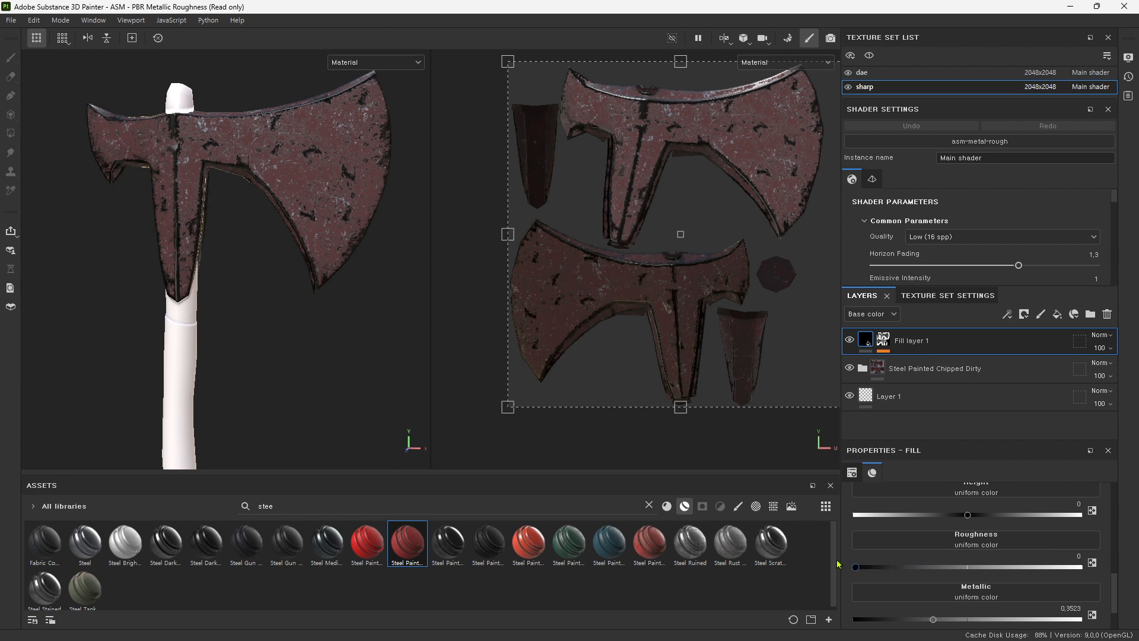
pyautogui.moveTo(934, 622); pyautogui.dragTo(1050, 621)
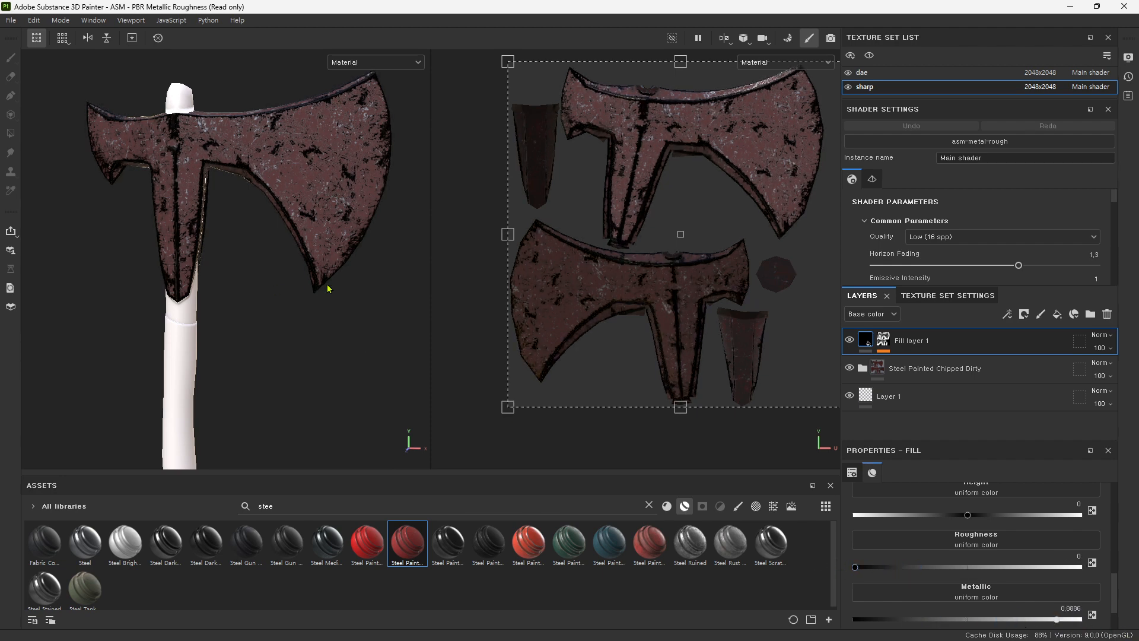
pyautogui.keyDown('alt'); pyautogui.moveTo(329, 289); pyautogui.dragTo(376, 297); pyautogui.keyUp('alt')
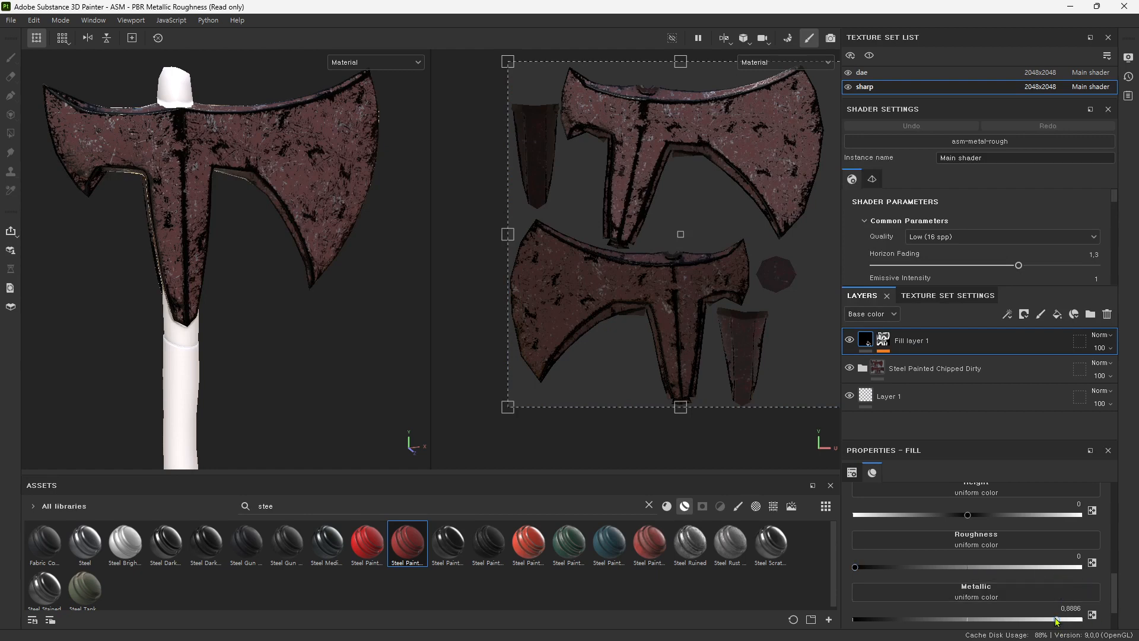
# Step: Set the fill layer's Roughness to 0.6289 and Metallic to 0.8005
pyautogui.moveTo(1064, 621); pyautogui.dragTo(935, 629)
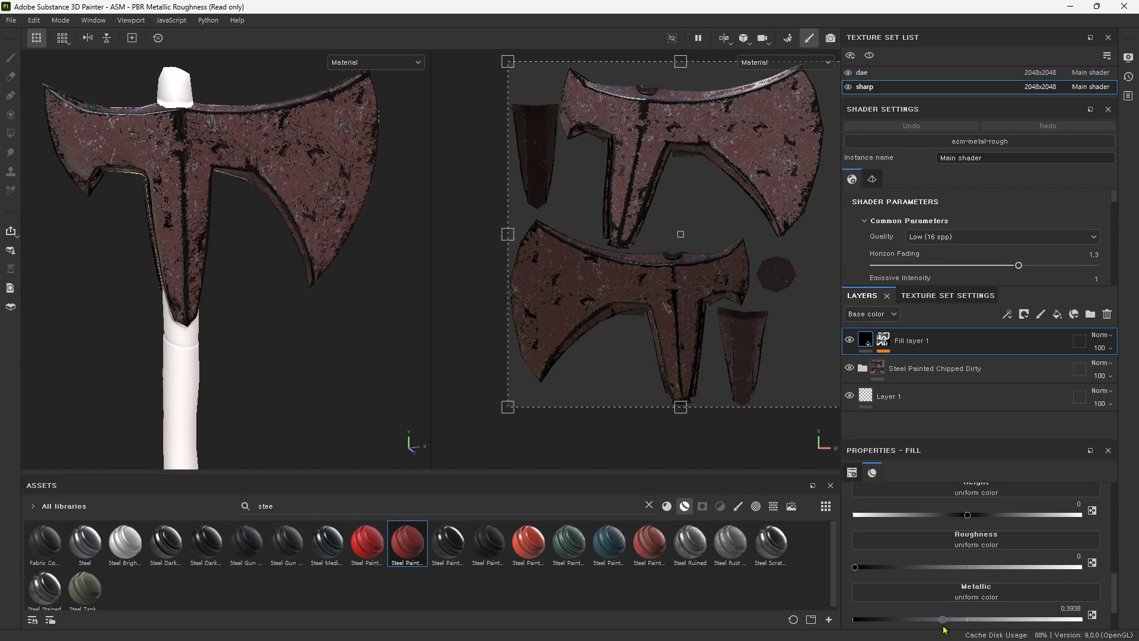
pyautogui.moveTo(895, 568); pyautogui.dragTo(997, 575)
pyautogui.moveTo(920, 623); pyautogui.dragTo(1038, 635)
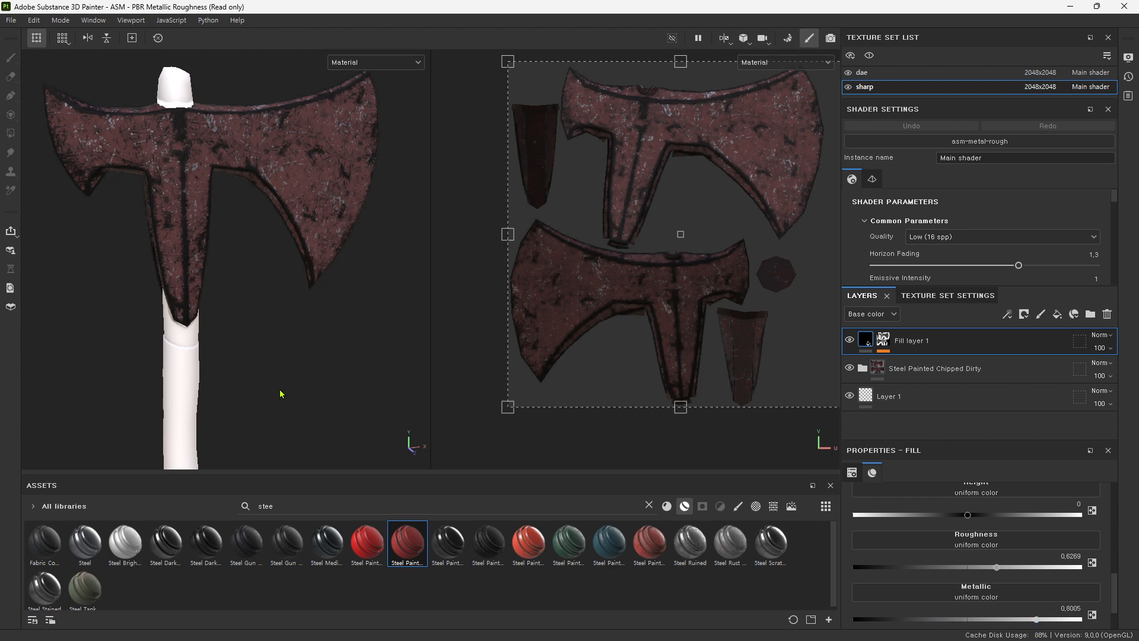
pyautogui.keyDown('alt'); pyautogui.moveTo(281, 394); pyautogui.dragTo(275, 323); pyautogui.keyUp('alt')
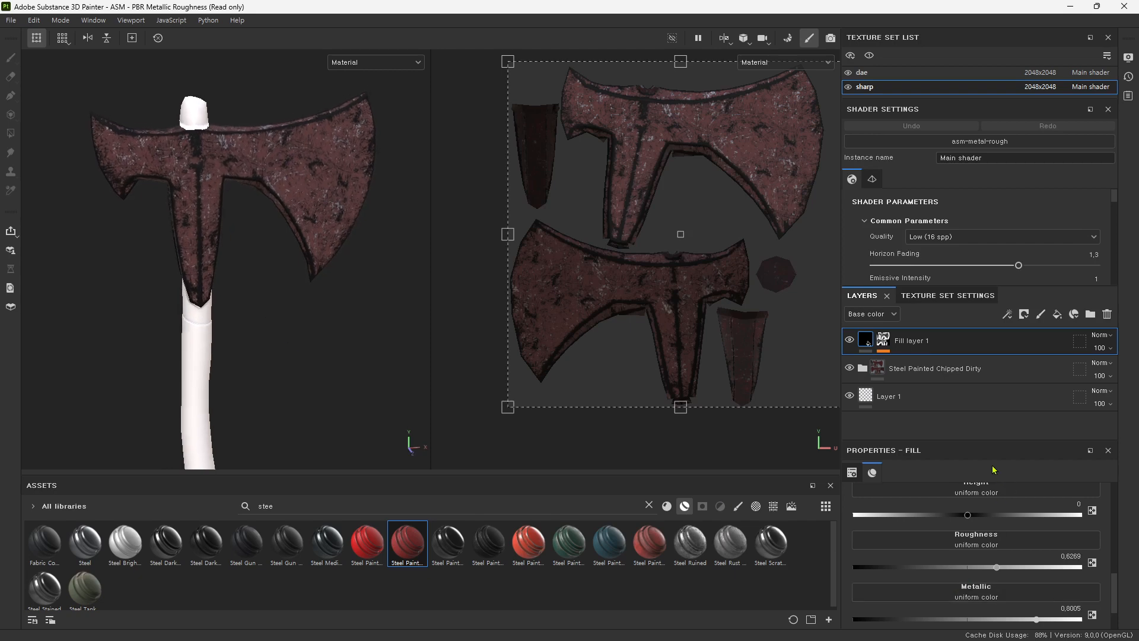
# Step: Reduce the Metal Edge Wear generator's Wear Level to 0.88 and inspect the axe head from several angles
pyautogui.click(884, 340)
pyautogui.click(922, 363)
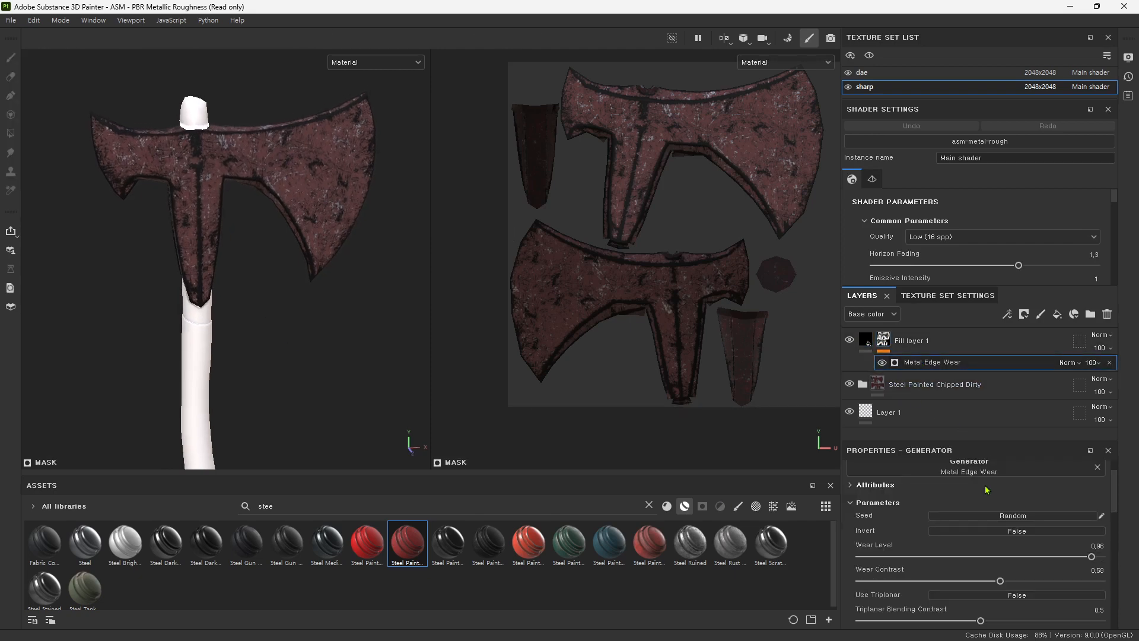
pyautogui.moveTo(1085, 557)
pyautogui.mouseDown()
pyautogui.moveTo(1062, 557)
pyautogui.moveTo(1084, 557)
pyautogui.moveTo(1072, 557)
pyautogui.mouseUp()
pyautogui.keyDown('alt'); pyautogui.moveTo(188, 226); pyautogui.dragTo(315, 295); pyautogui.keyUp('alt')
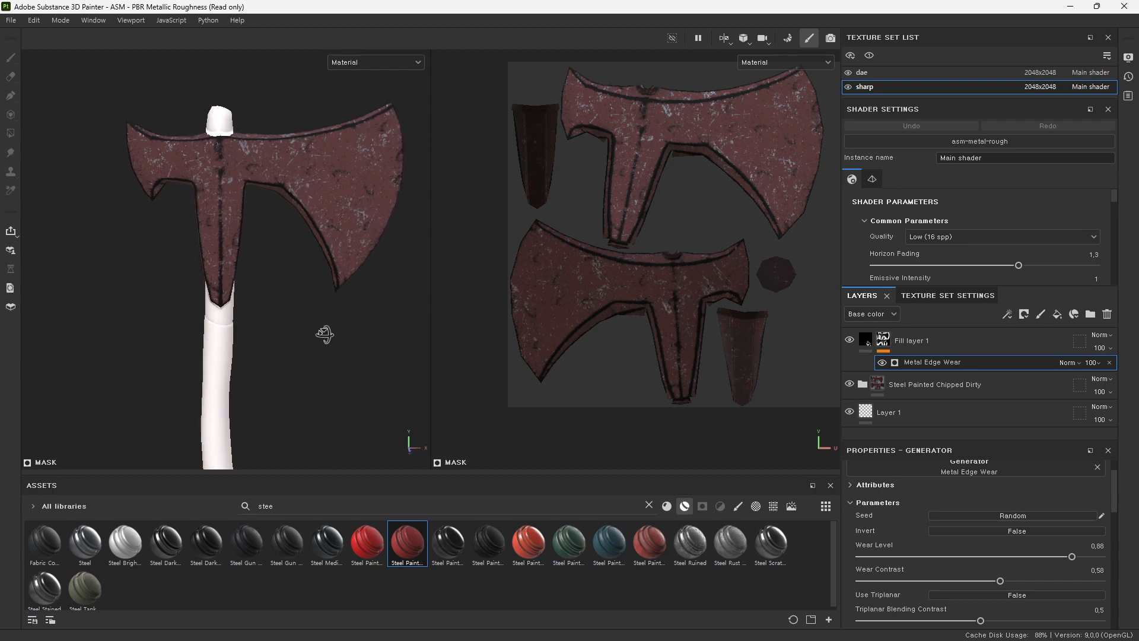
pyautogui.keyDown('alt'); pyautogui.moveTo(323, 333); pyautogui.dragTo(431, 331); pyautogui.keyUp('alt')
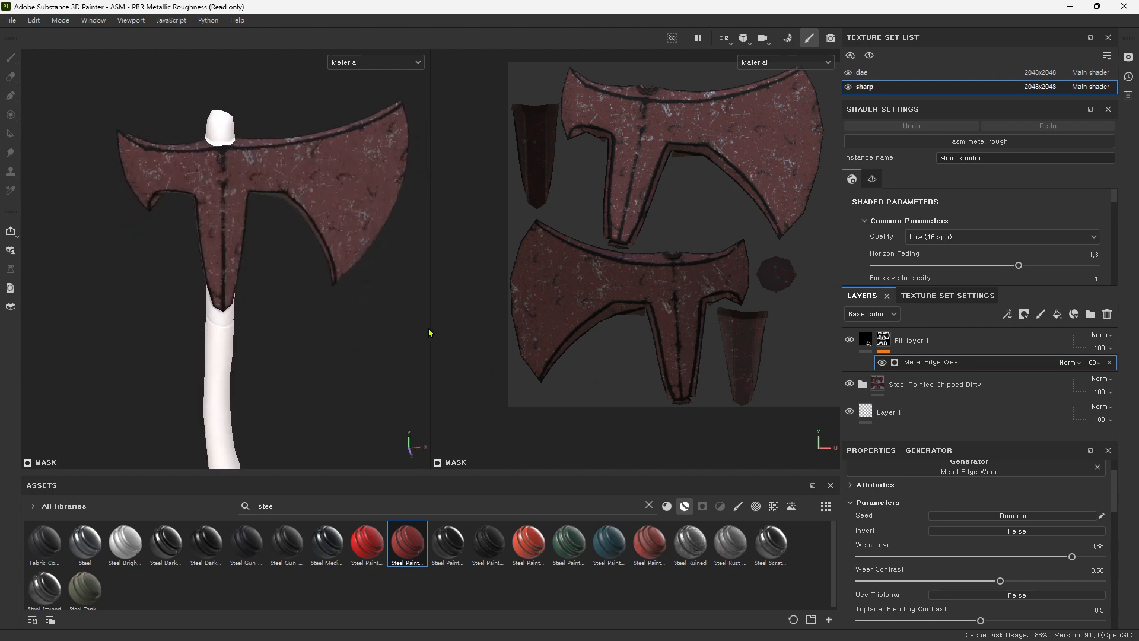
# Step: Set the black fill layer's Roughness to 0.1865 and Metallic to 0.9223, and inspect the axe head from several angles
pyautogui.click(863, 339)
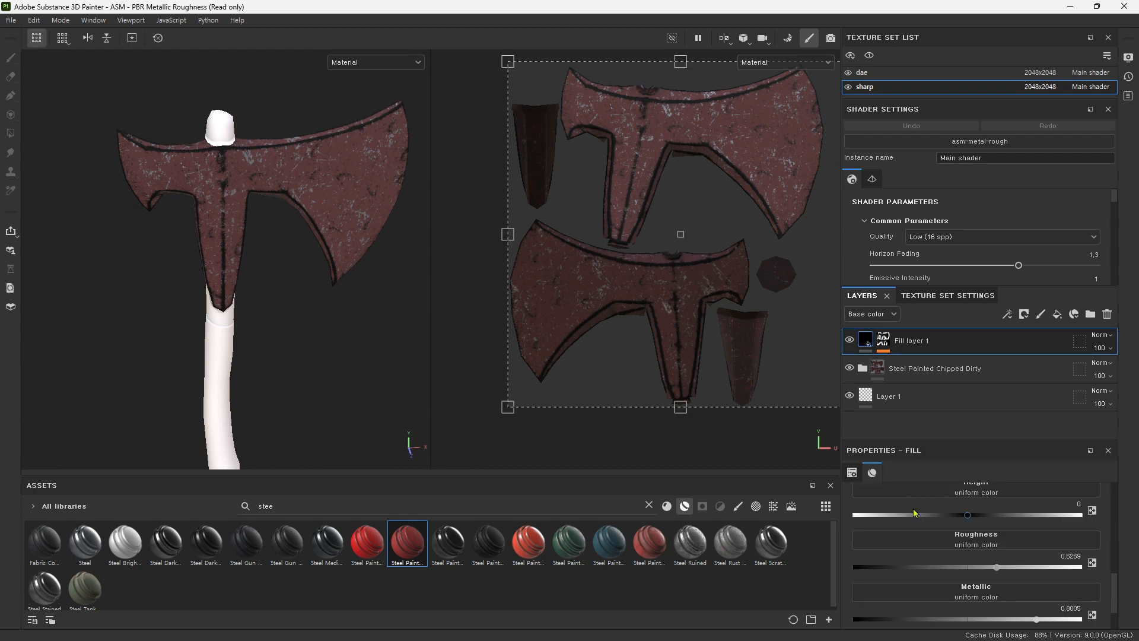
pyautogui.moveTo(978, 570); pyautogui.dragTo(877, 570)
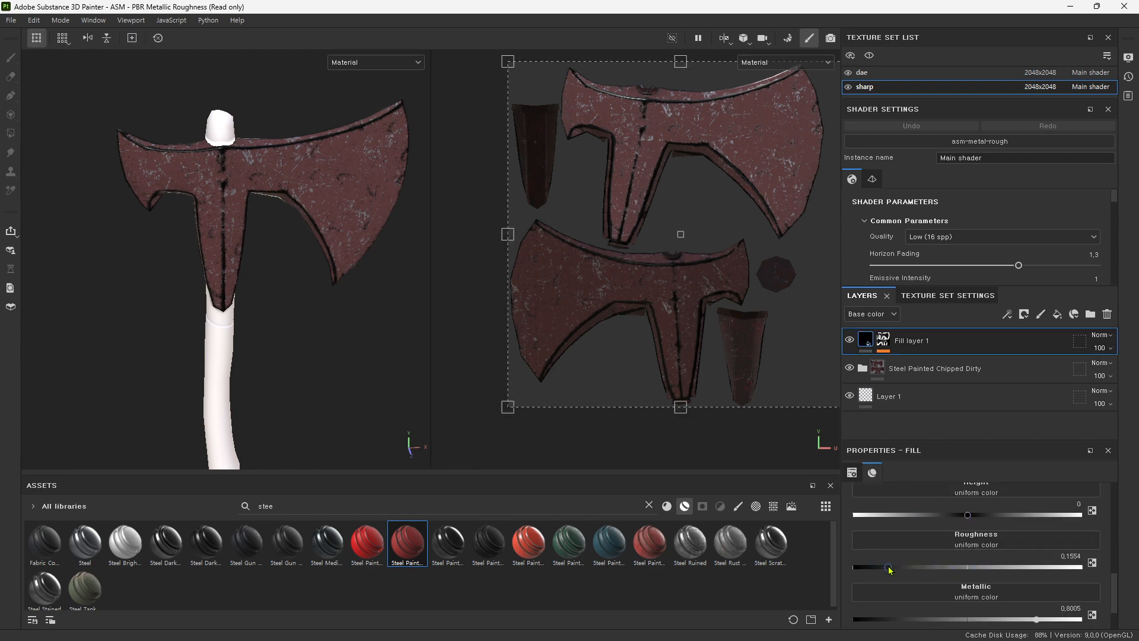
pyautogui.moveTo(1044, 620); pyautogui.dragTo(1064, 620)
pyautogui.keyDown('alt'); pyautogui.moveTo(355, 250); pyautogui.dragTo(241, 320); pyautogui.keyUp('alt')
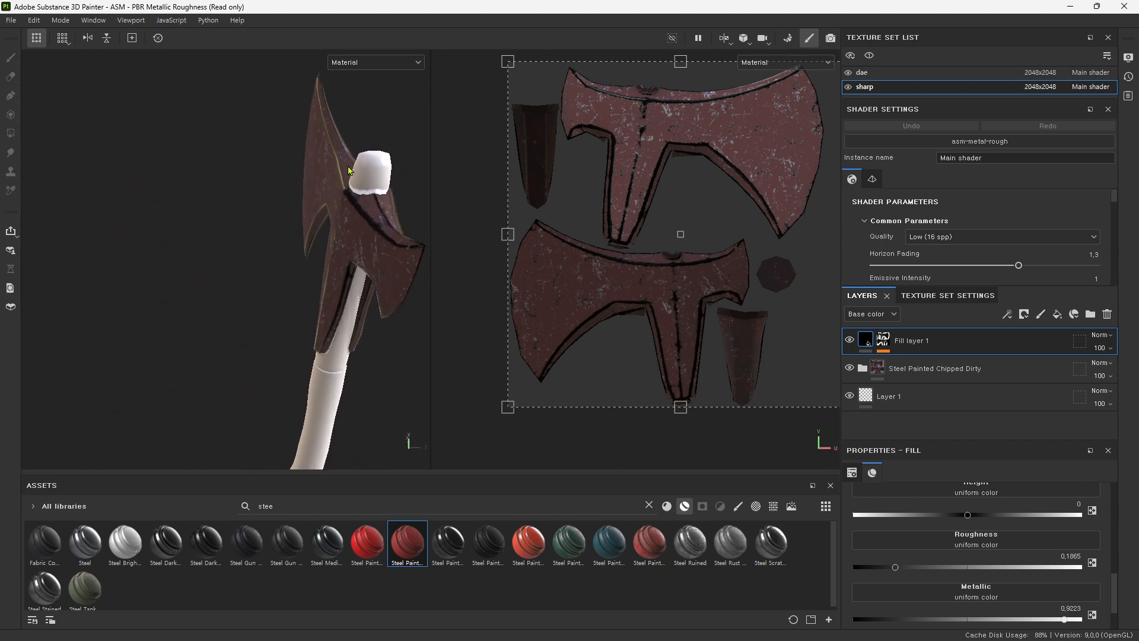
pyautogui.keyDown('alt'); pyautogui.moveTo(348, 171); pyautogui.dragTo(194, 204); pyautogui.keyUp('alt')
pyautogui.moveTo(261, 331)
pyautogui.keyDown('alt'); pyautogui.mouseDown()
pyautogui.moveTo(253, 348)
pyautogui.moveTo(290, 340)
pyautogui.moveTo(256, 315)
pyautogui.moveTo(251, 334)
pyautogui.mouseUp(); pyautogui.keyUp('alt')
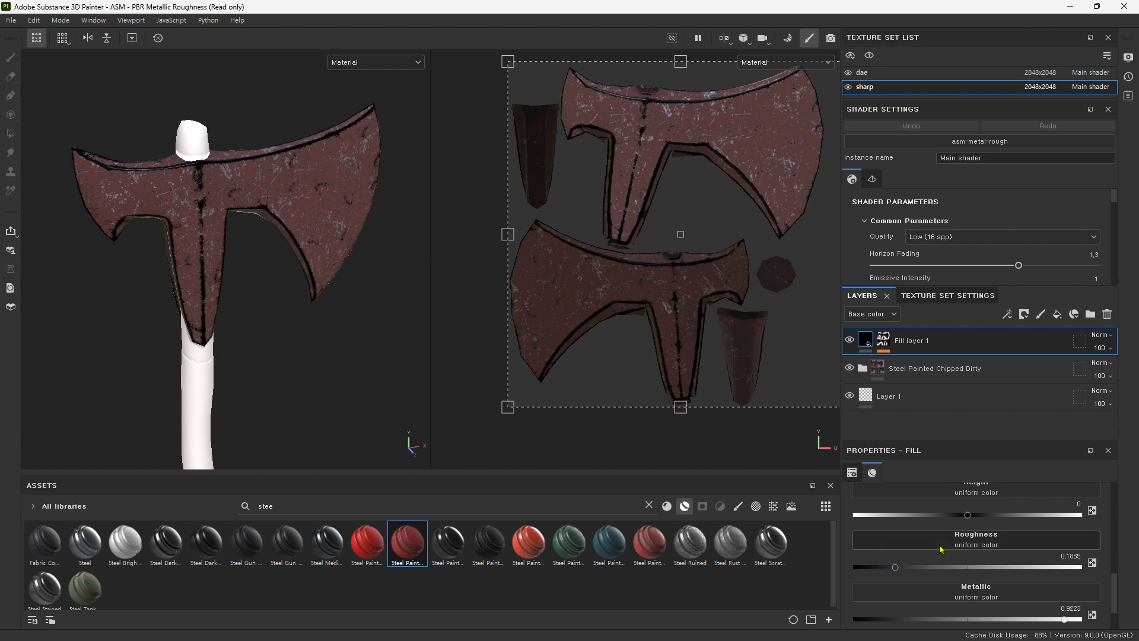
# Step: Reduce the black fill layer's Metallic to 0.5440 and check the worn edges on the axe head
pyautogui.scroll(-1, 975, 583)
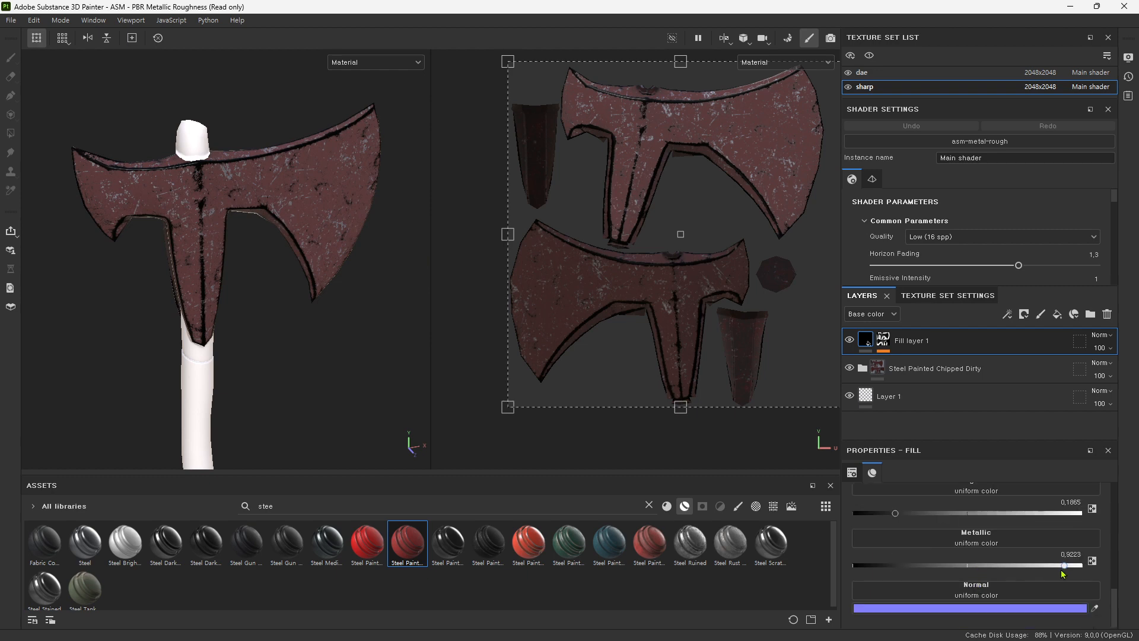
pyautogui.moveTo(1061, 568); pyautogui.dragTo(977, 572)
pyautogui.keyDown('alt'); pyautogui.moveTo(328, 306); pyautogui.dragTo(279, 286); pyautogui.keyUp('alt')
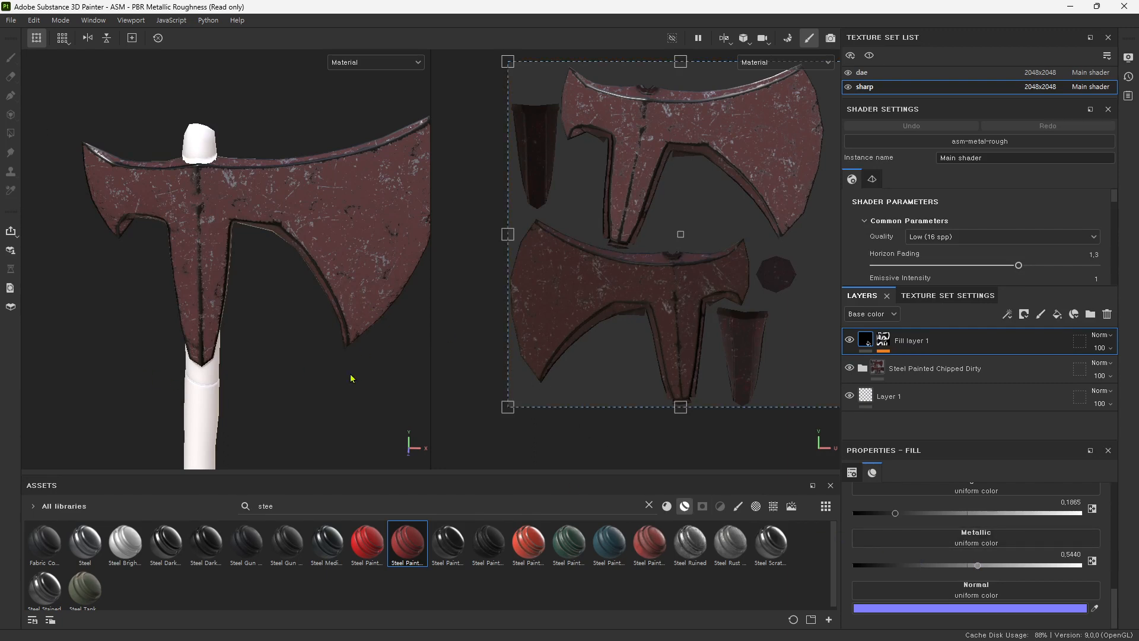
pyautogui.scroll(-3, 349, 376)
pyautogui.scroll(2, 316, 369)
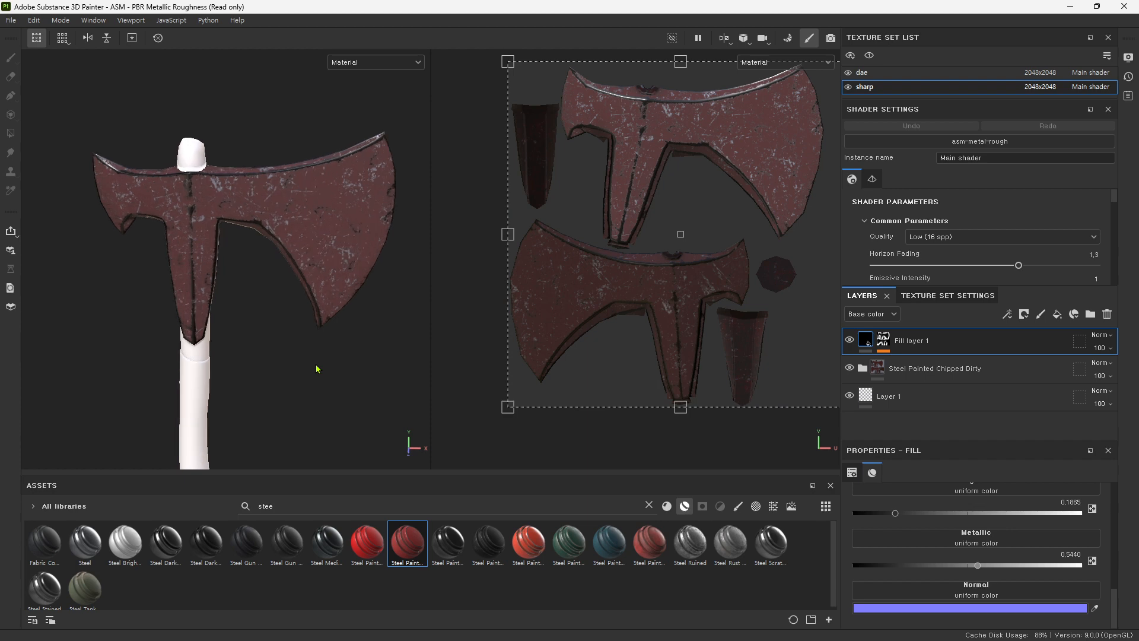